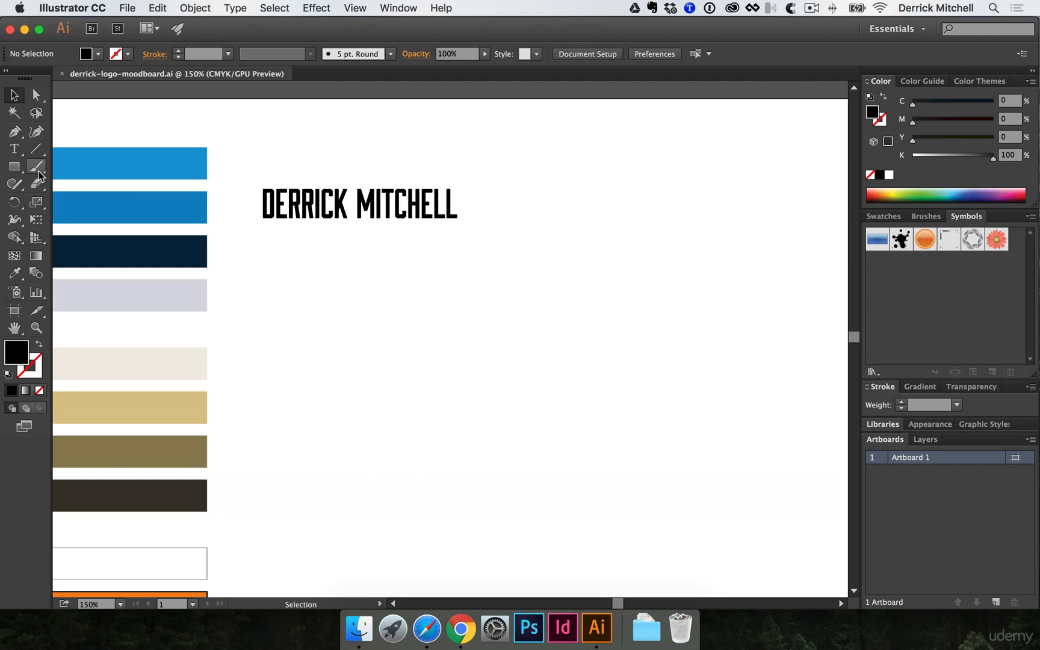
- With the Pen tool, draw a closed downward triangle below the wordmark and make it outlined
left_click(15, 133)
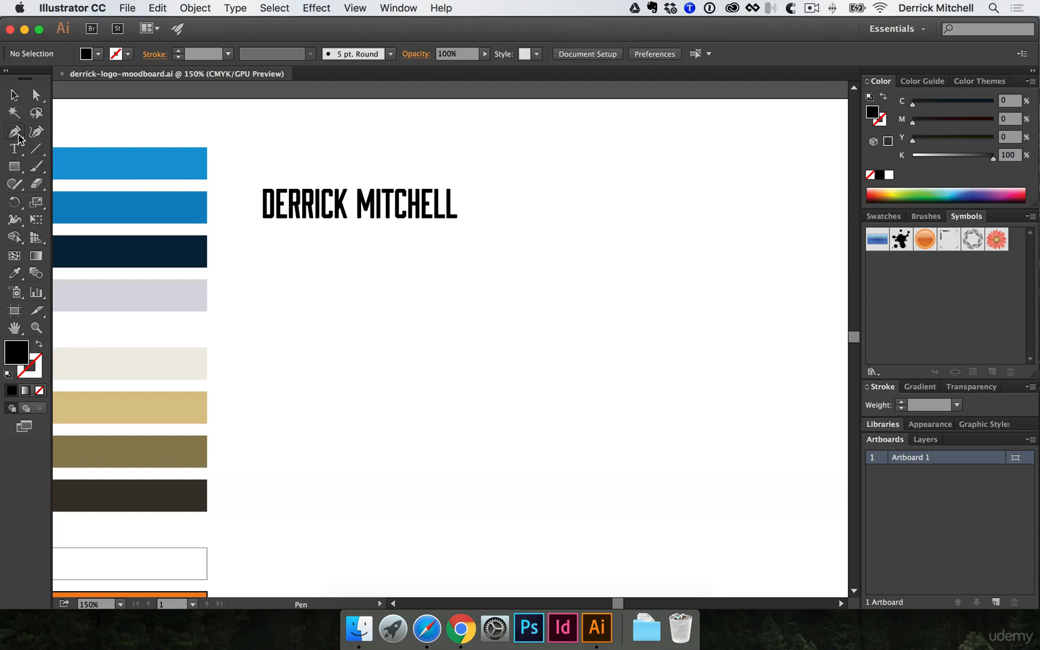
left_click(19, 138)
left_click(48, 132)
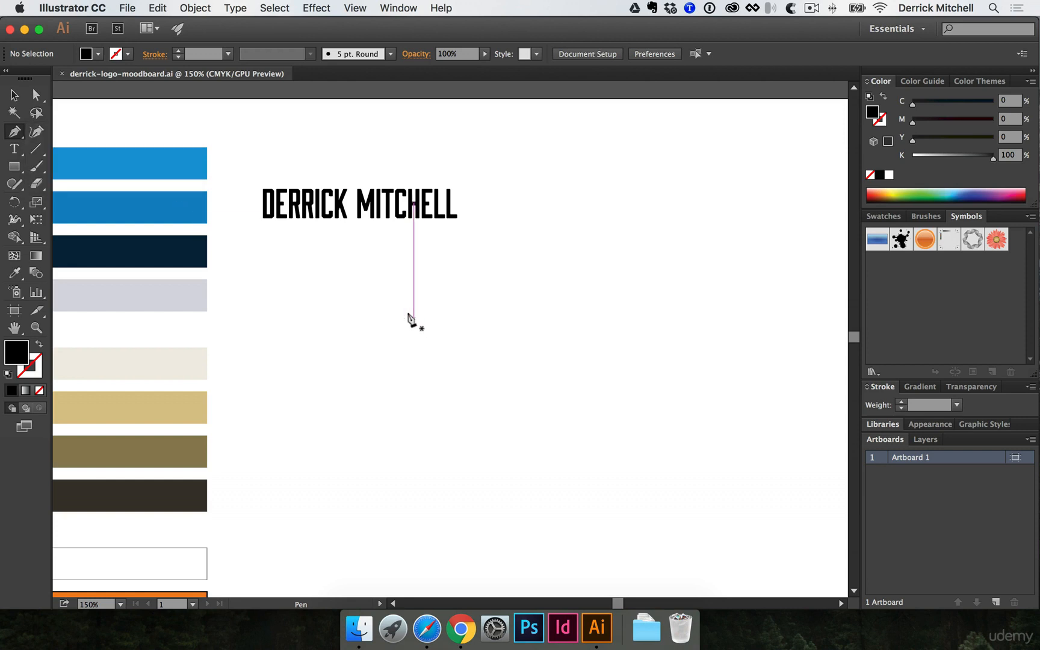
left_click(259, 277)
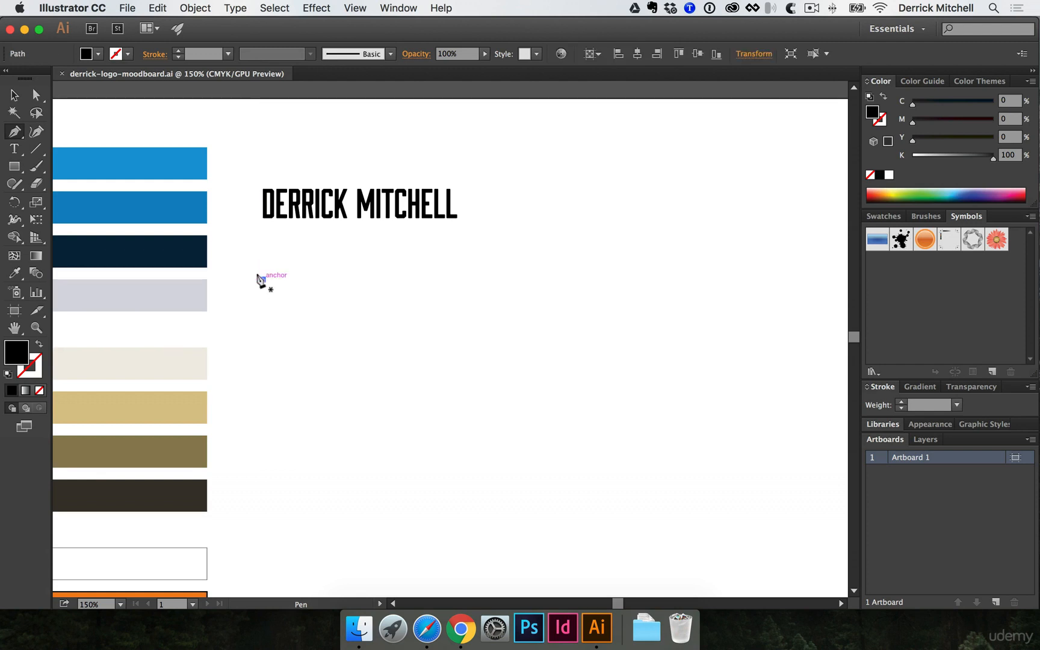
left_click(453, 278)
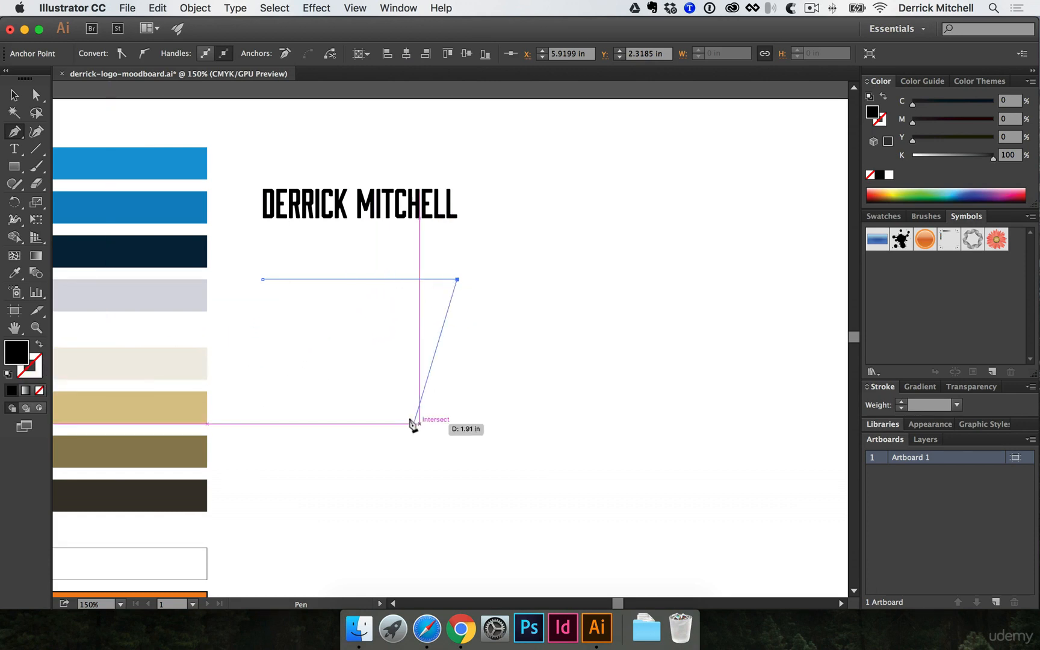
left_click(334, 405)
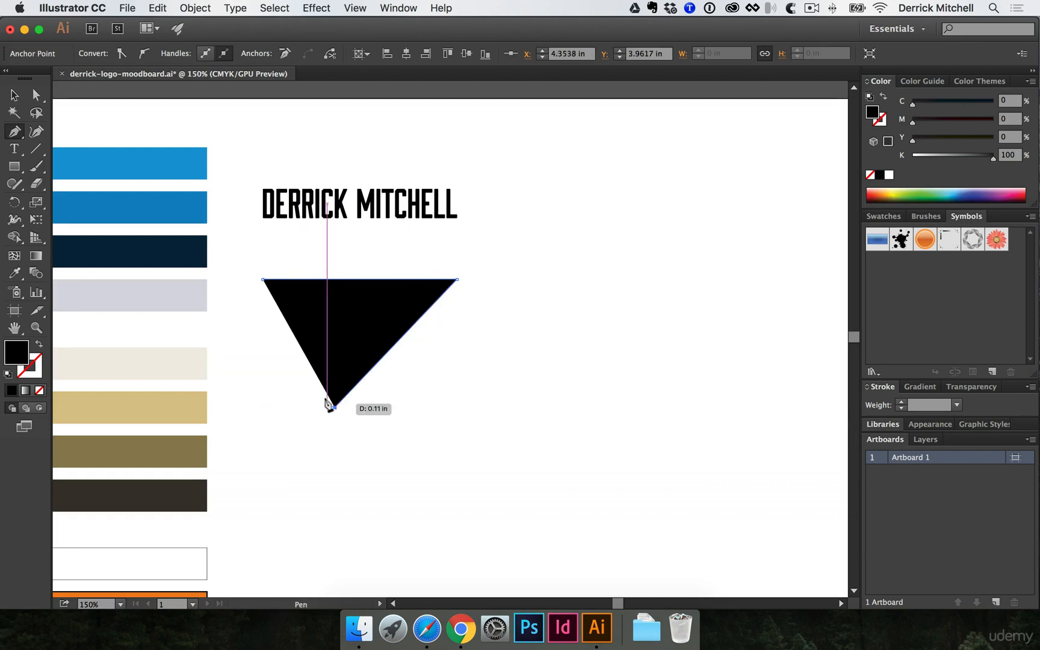
left_click(261, 280)
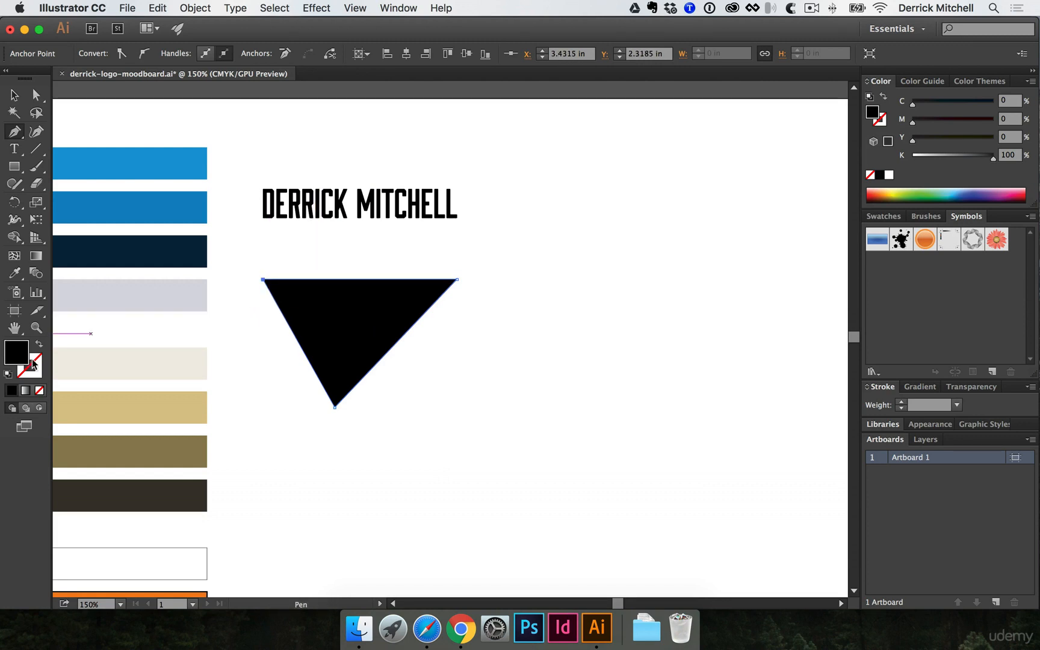
key("shift+x")
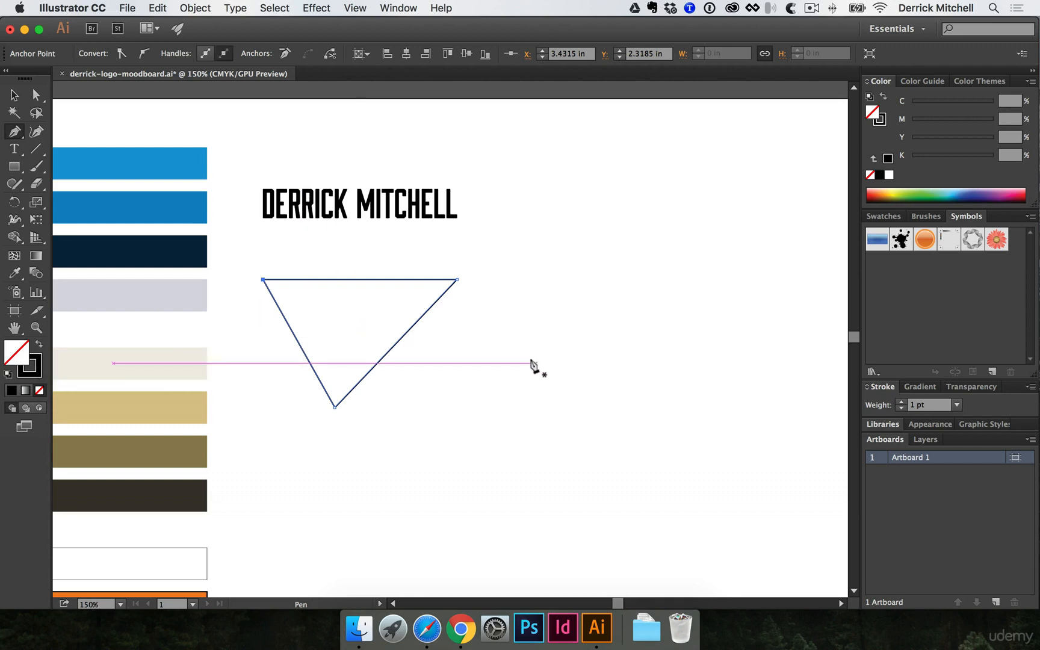
- Draw a closed six-corner angular zigzag shape to the right of the triangle
left_click(525, 334, "super")
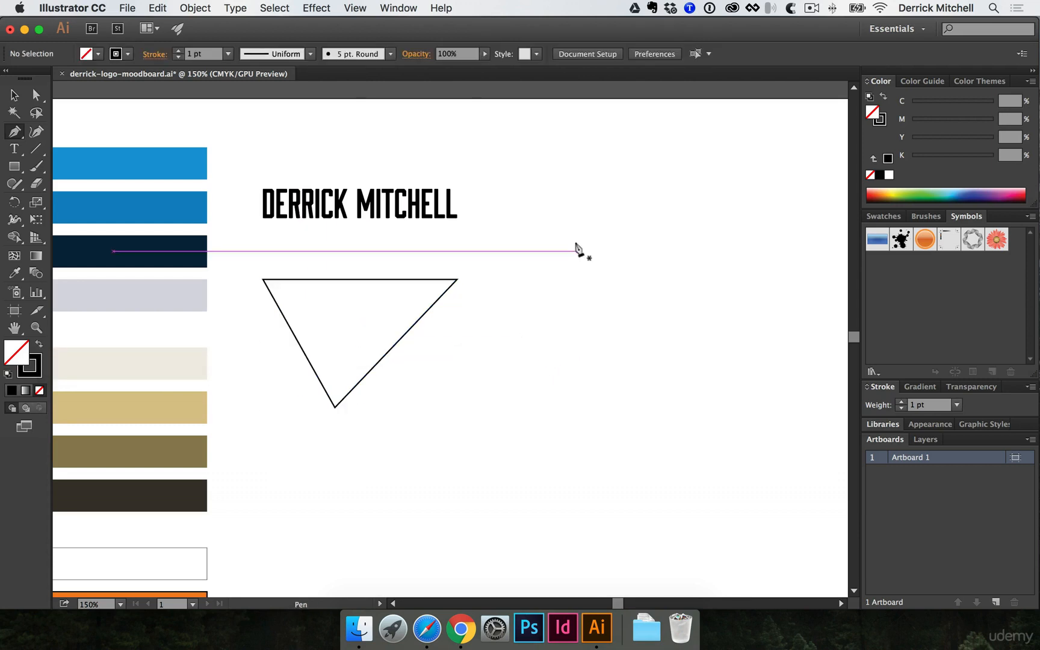
left_click(517, 283)
left_click(708, 279)
left_click(667, 372)
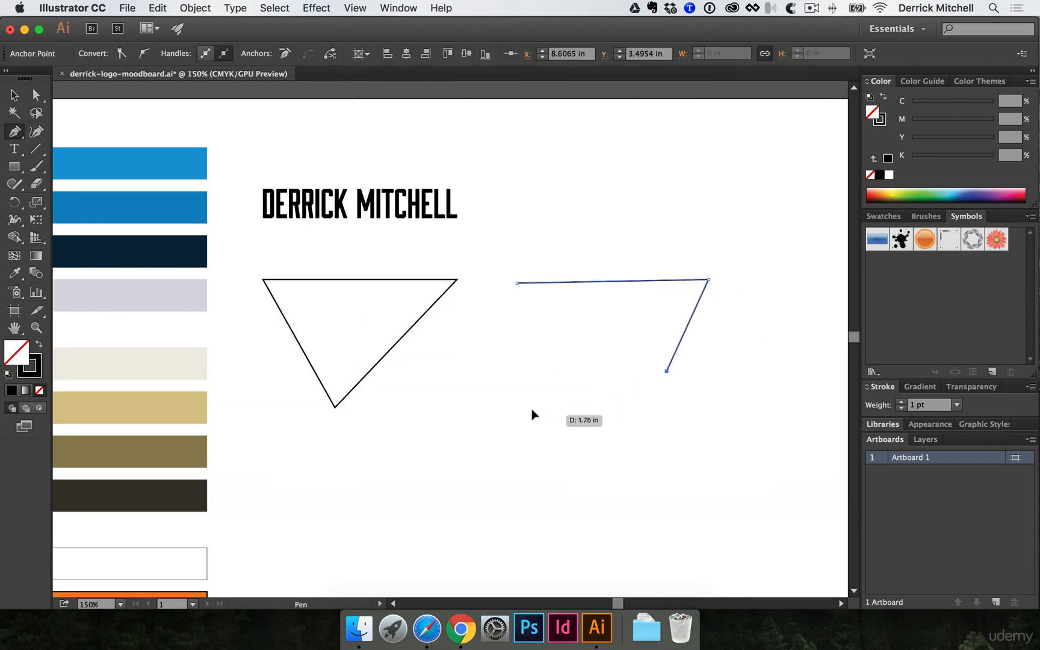
left_click(537, 414)
left_click(573, 333)
left_click(488, 332)
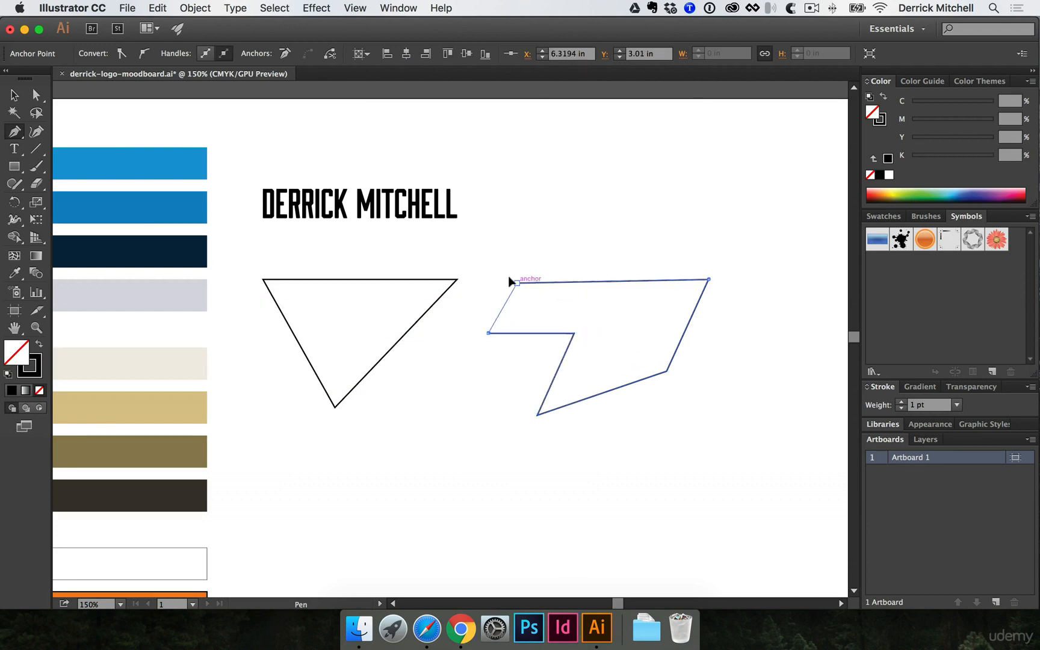
left_click(517, 283)
- Draw a small closed polygon below the other shapes and start a fourth path
left_click(426, 379)
left_click(497, 384)
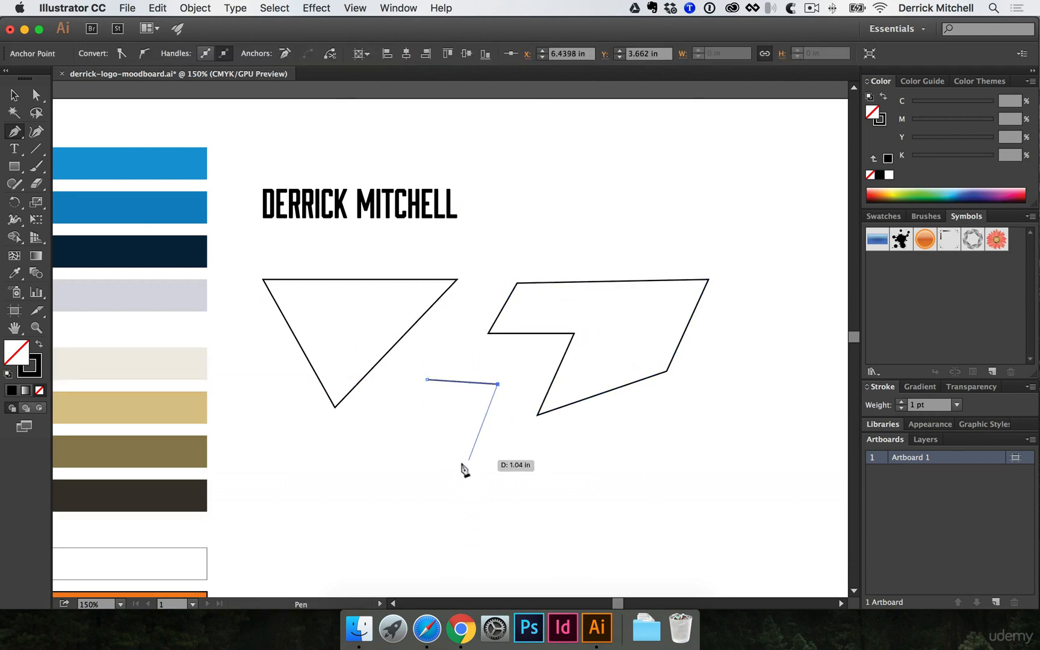
left_click(467, 468)
left_click(395, 478)
left_click(388, 434)
left_click(434, 415)
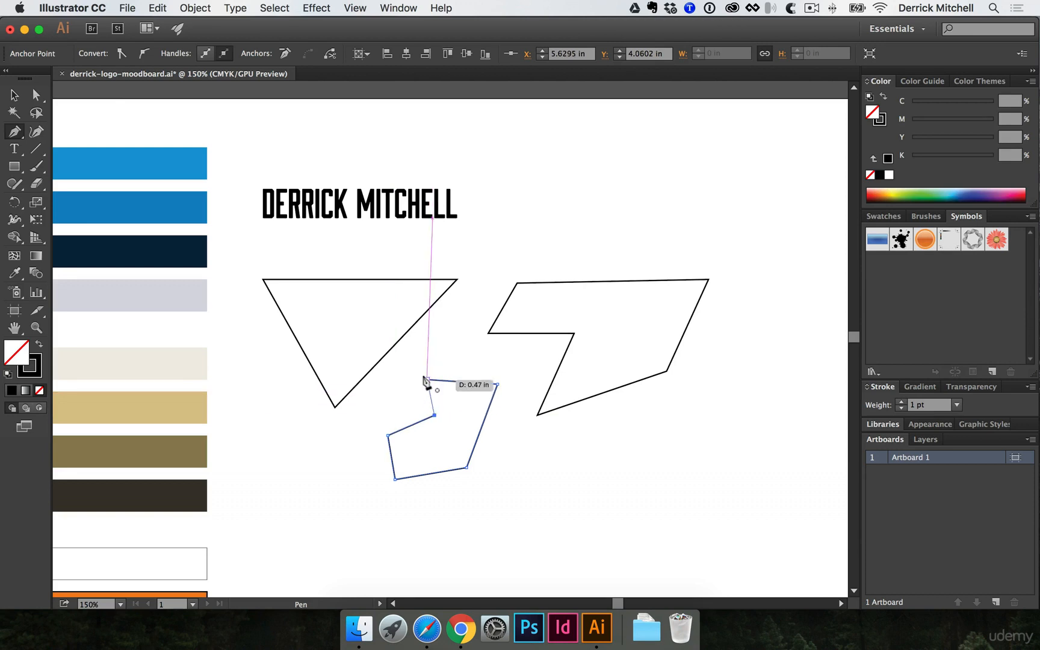
left_click(426, 380)
scroll(457, 328, "down", 5)
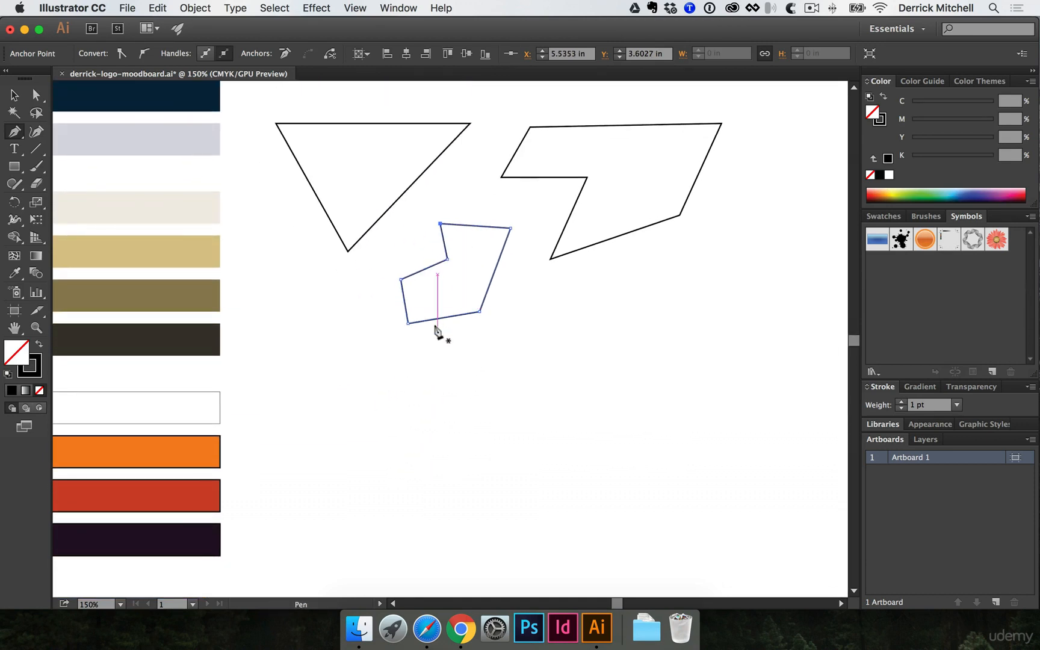
left_click(293, 372)
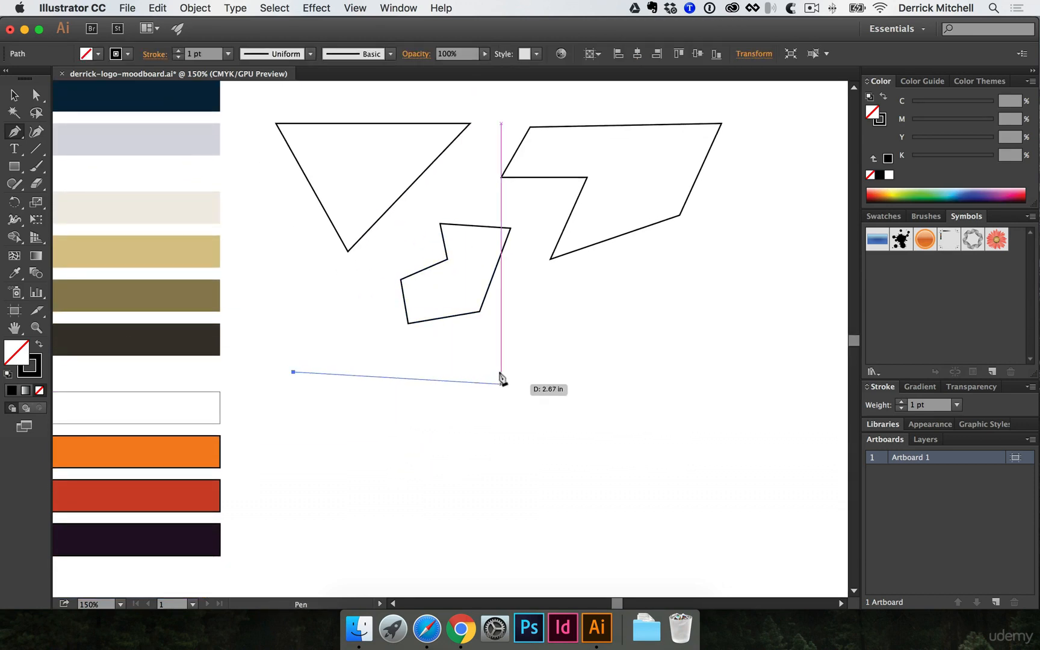
- Draw an open S-shaped curved path with dragged Pen anchors below the angular shapes
left_click_drag(508, 371, 567, 425)
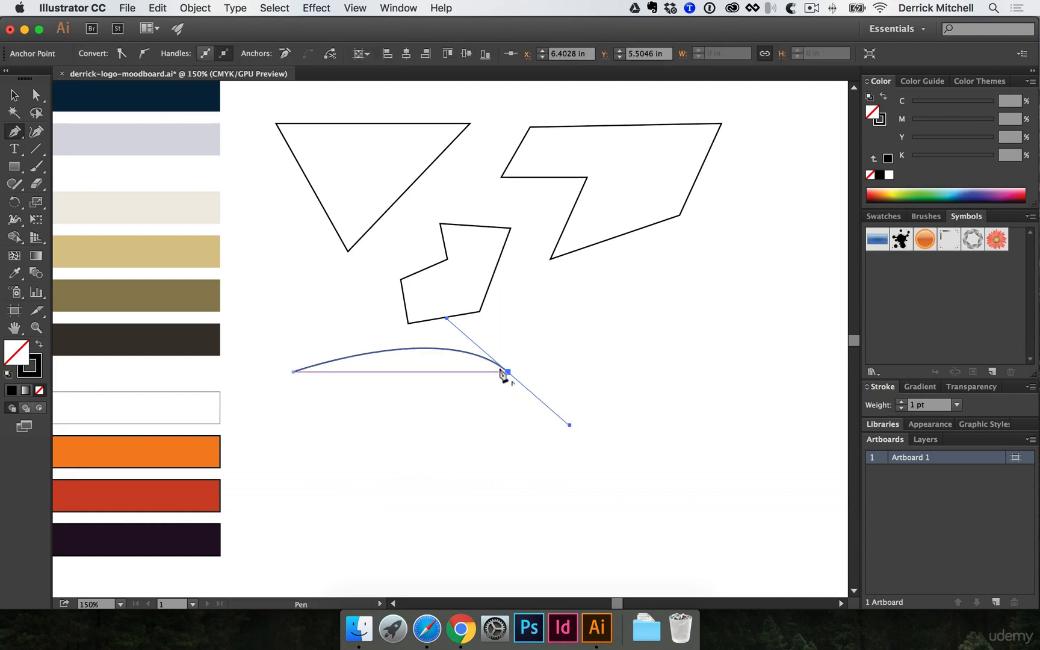
left_click_drag(505, 373, 385, 453)
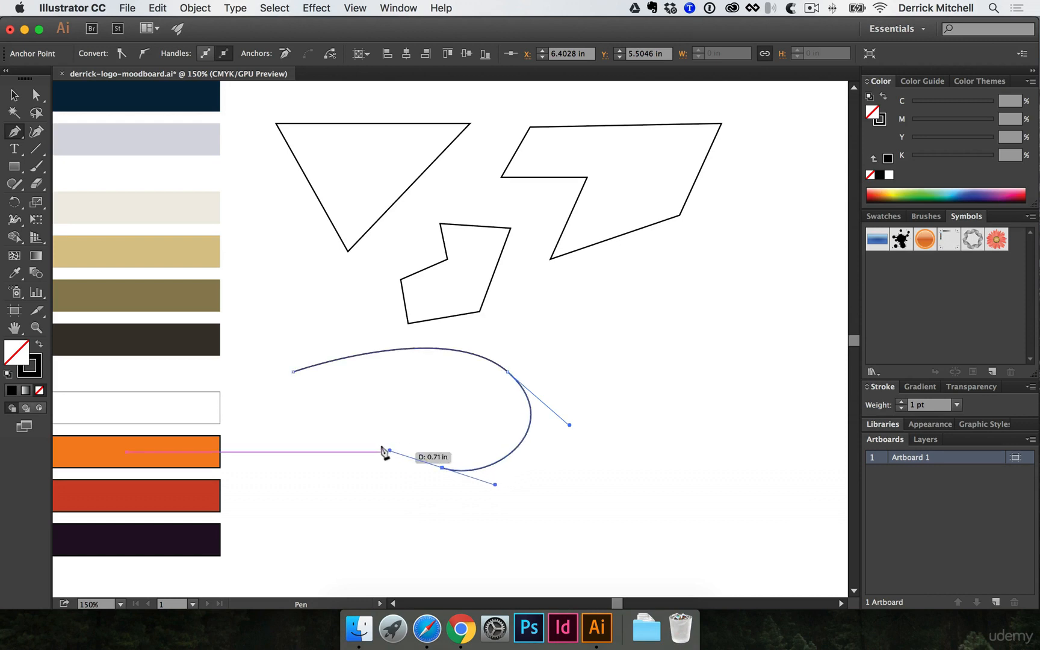
left_click(311, 470)
left_click_drag(310, 471, 304, 528)
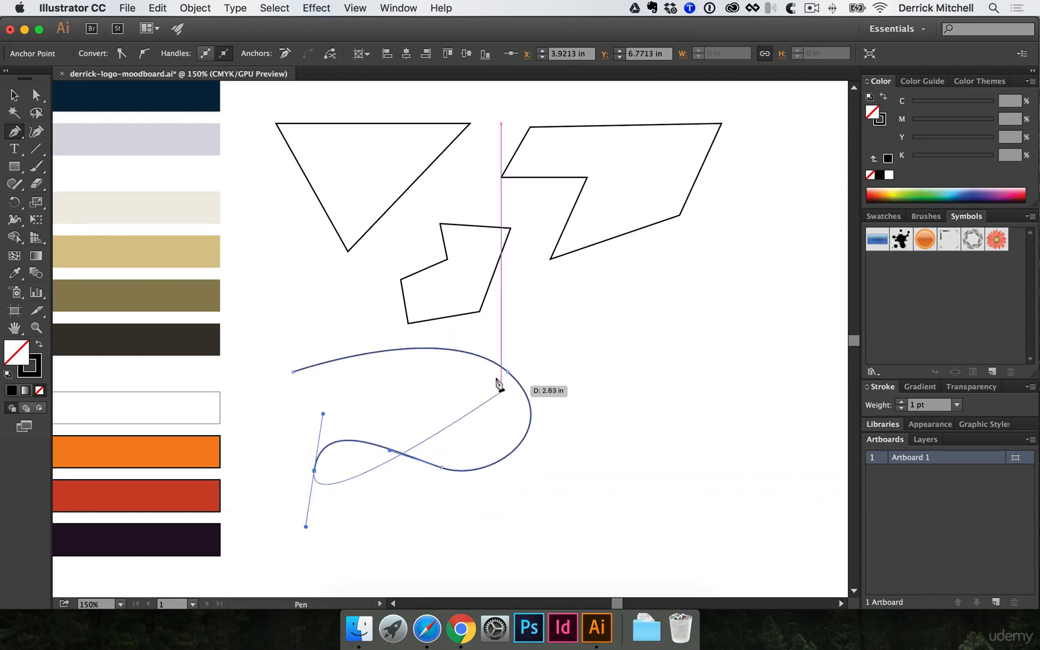
left_click(501, 366, "super")
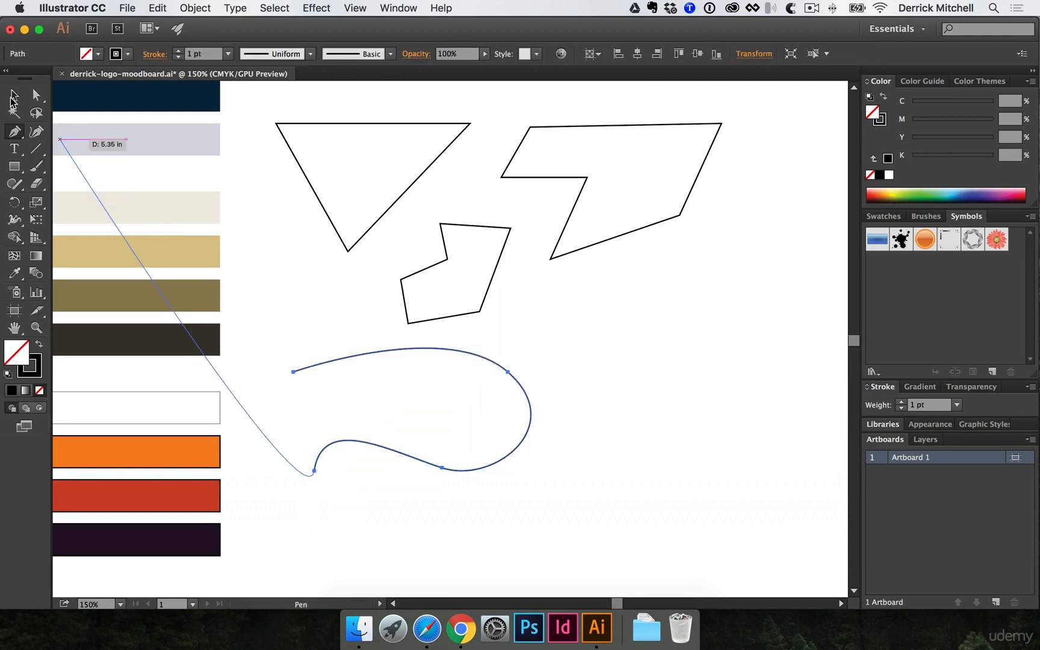
- Use Direct Selection to reshape the curve's right and lower bends, then pan the view
left_click(35, 96)
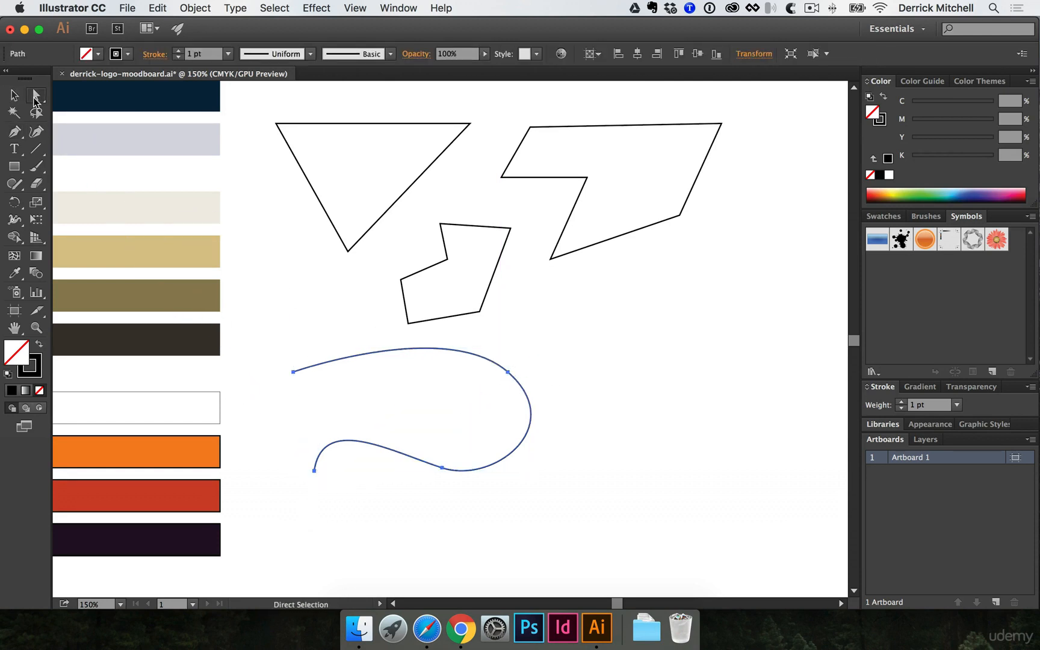
left_click(505, 370)
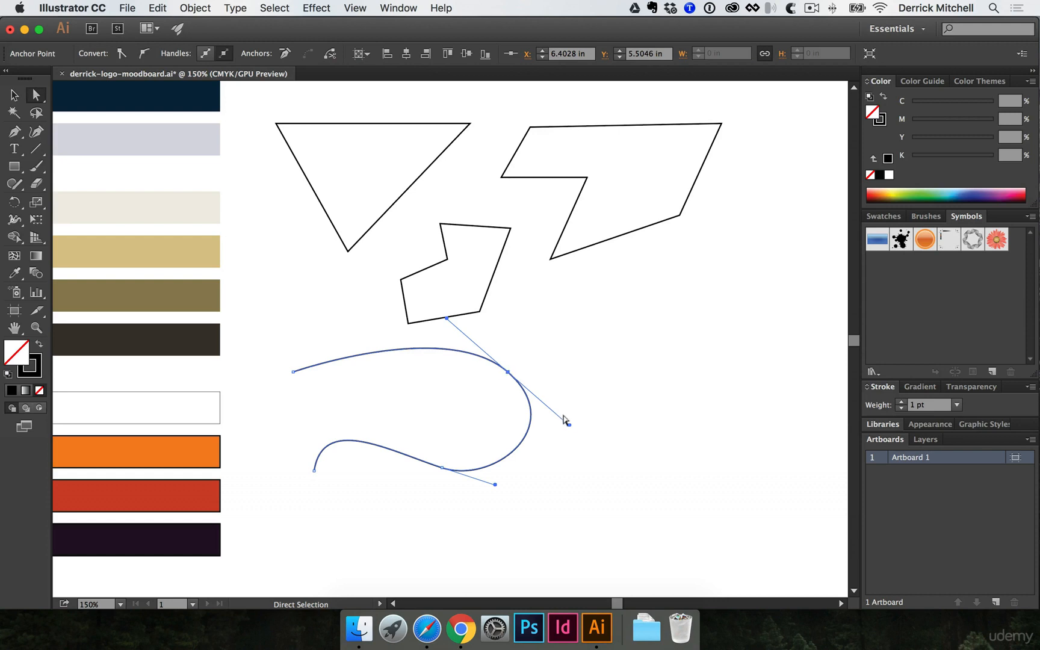
left_click_drag(564, 423, 554, 430)
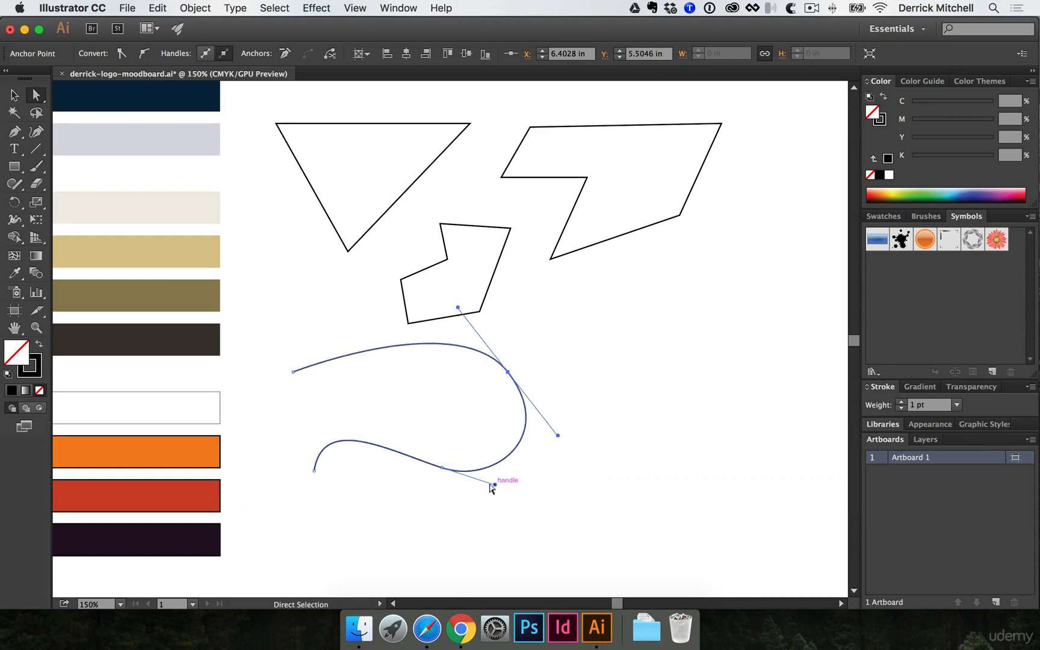
left_click_drag(491, 484, 478, 482)
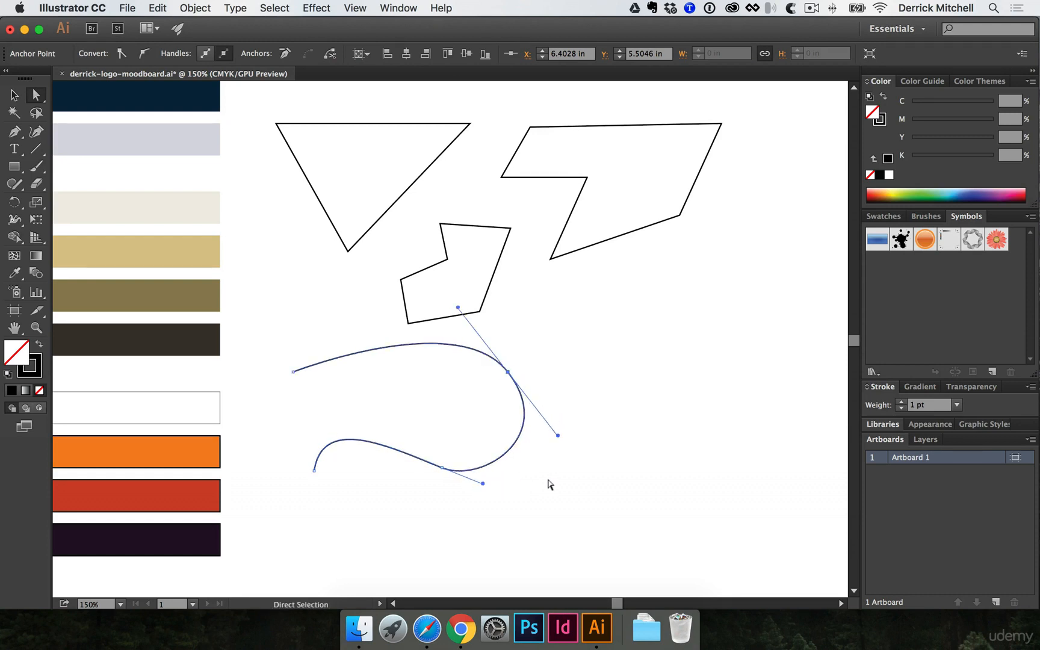
left_click(548, 479)
key("space")
left_click_drag(562, 406, 490, 412)
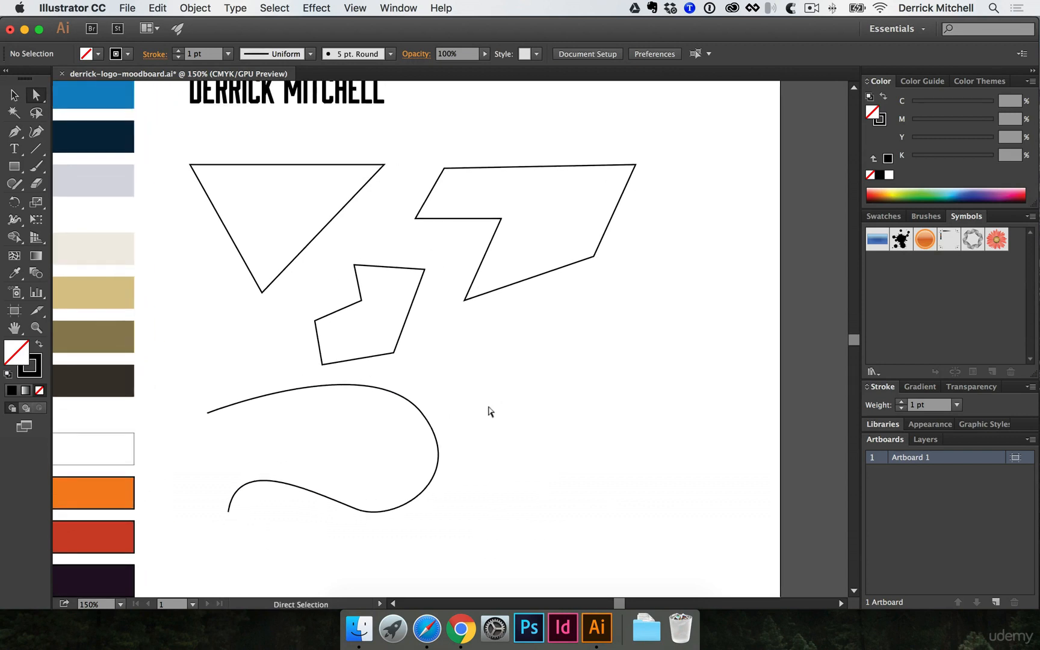
- Draw a closed curvy blob shape with smooth bends at the lower right
key("p")
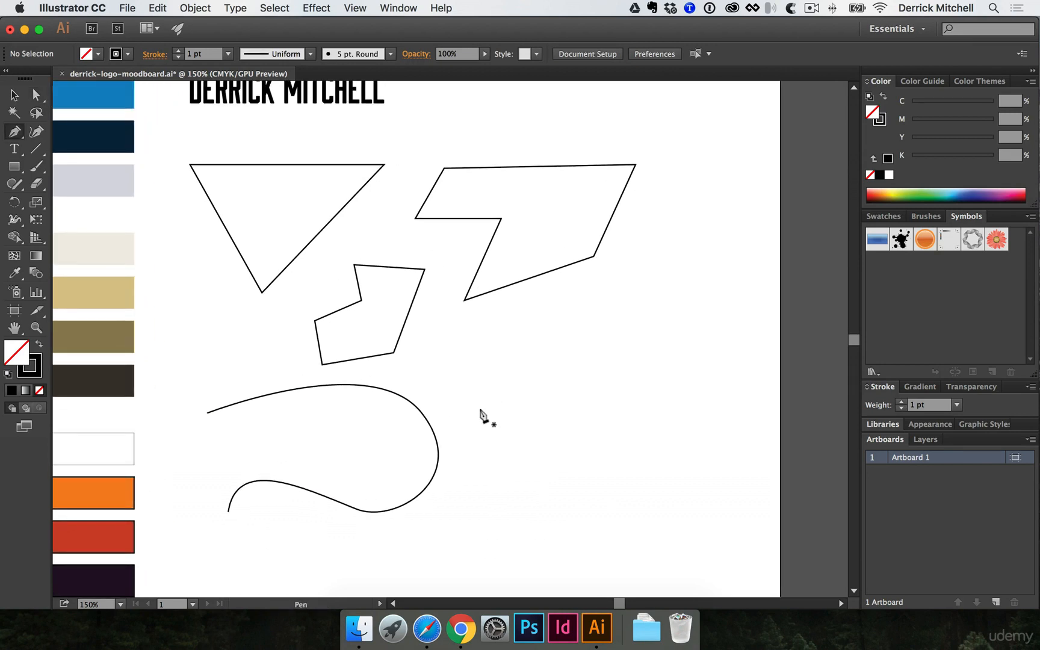
left_click_drag(529, 336, 599, 317)
left_click_drag(622, 396, 591, 446)
left_click_drag(538, 442, 545, 529)
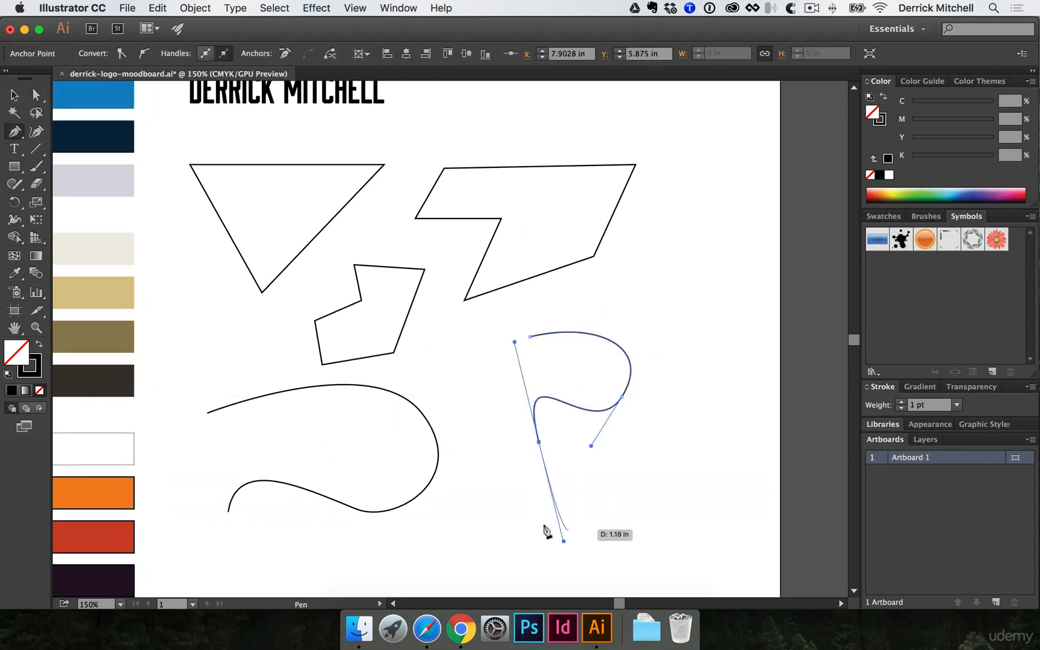
left_click(489, 537)
left_click(453, 411)
left_click(478, 357)
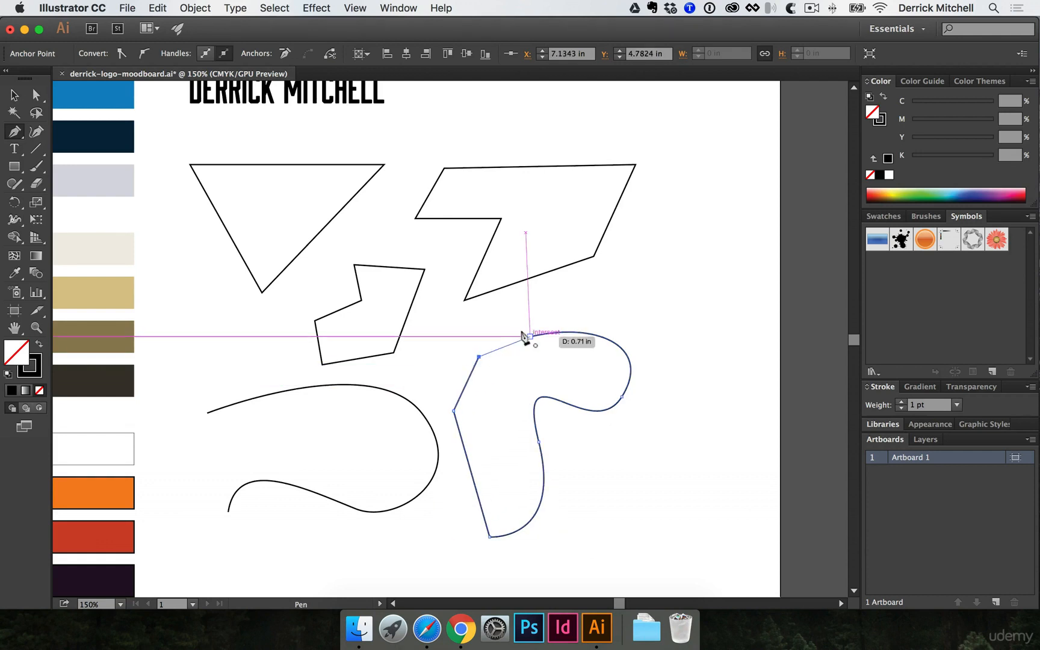
left_click(530, 336)
- Move the blob shape further to the right
key("v")
key("a")
left_click(468, 350)
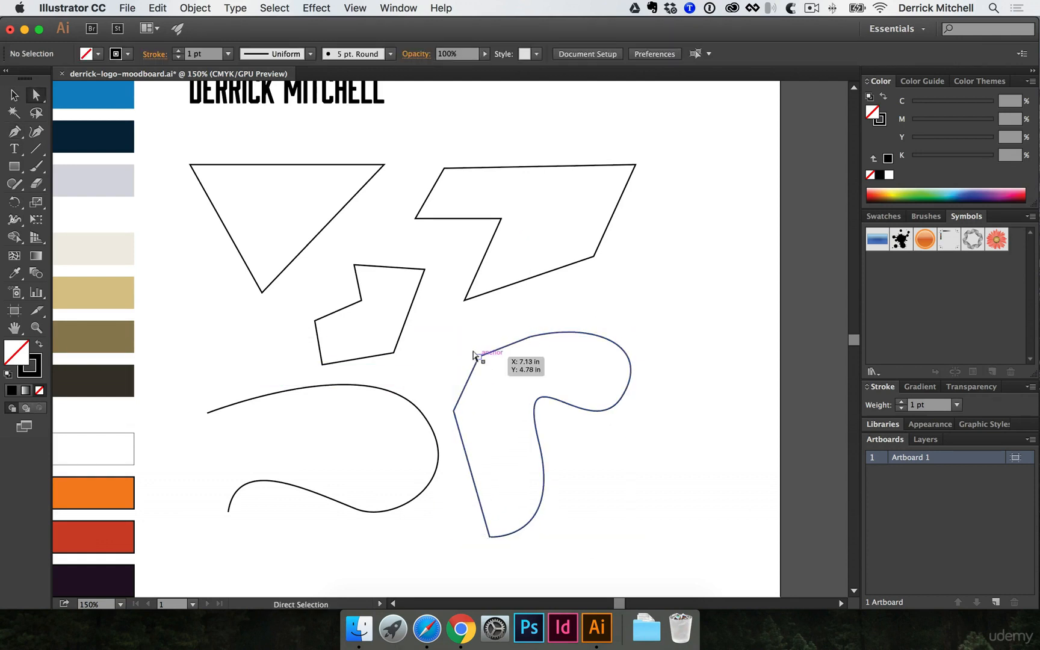
key("v")
left_click_drag(474, 353, 574, 361)
- Select the curvy shape and reflect a copy to the left with the Reflect tool
key("super+shift+a")
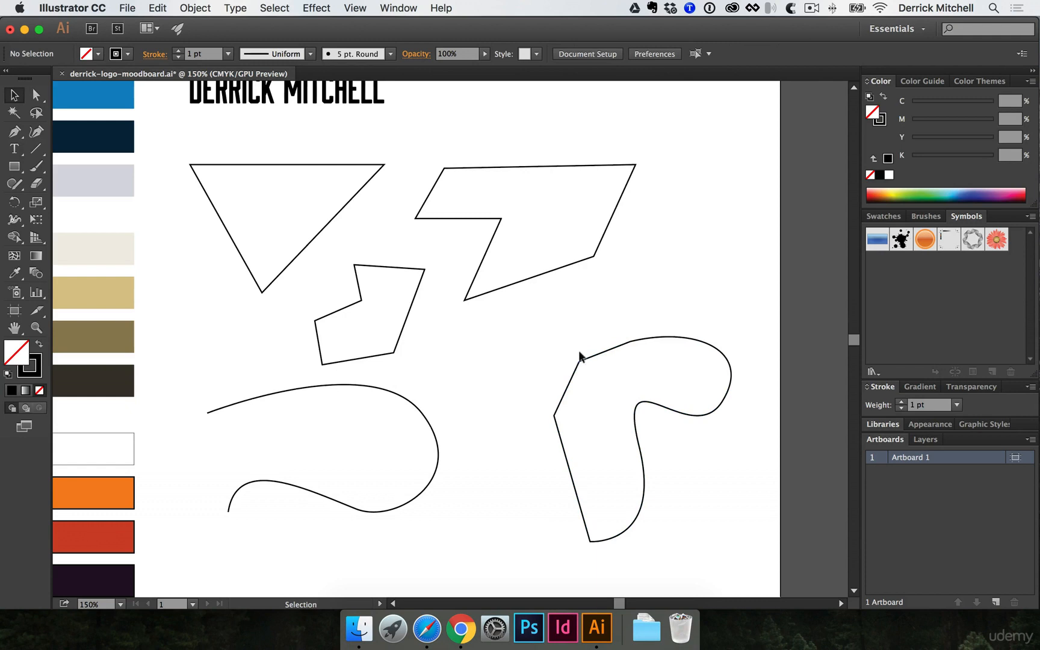
left_click(580, 357)
key("a")
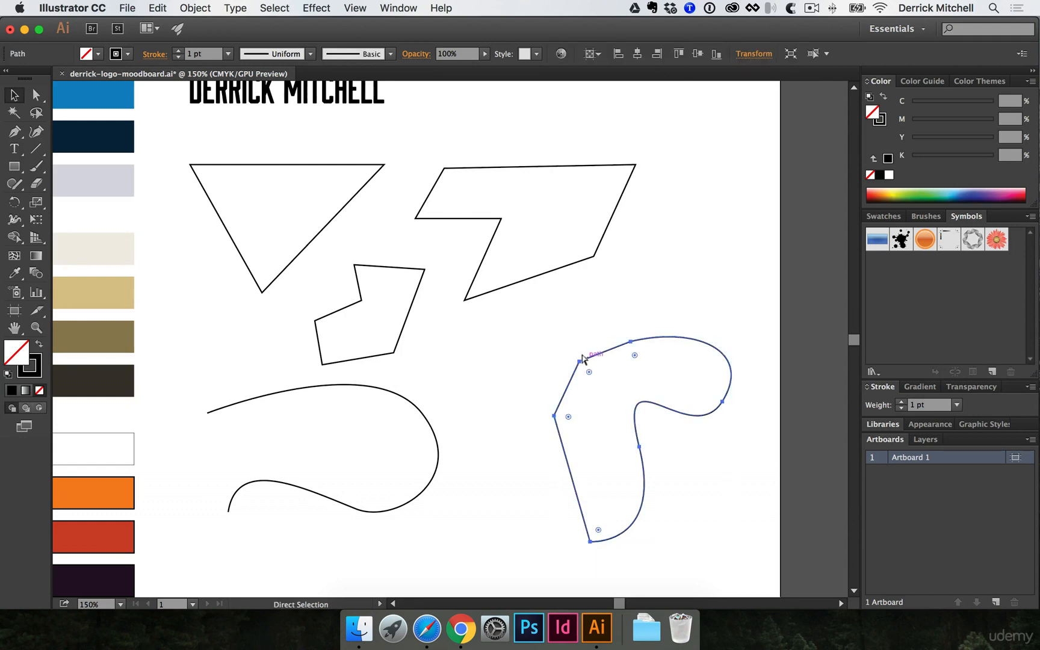
key("v")
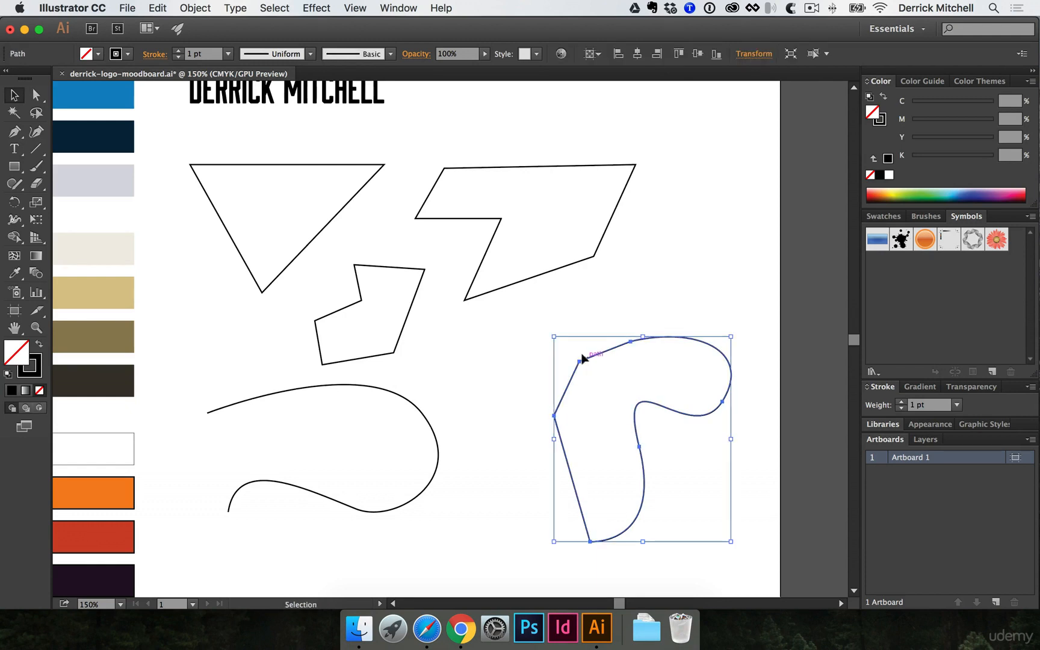
key("o")
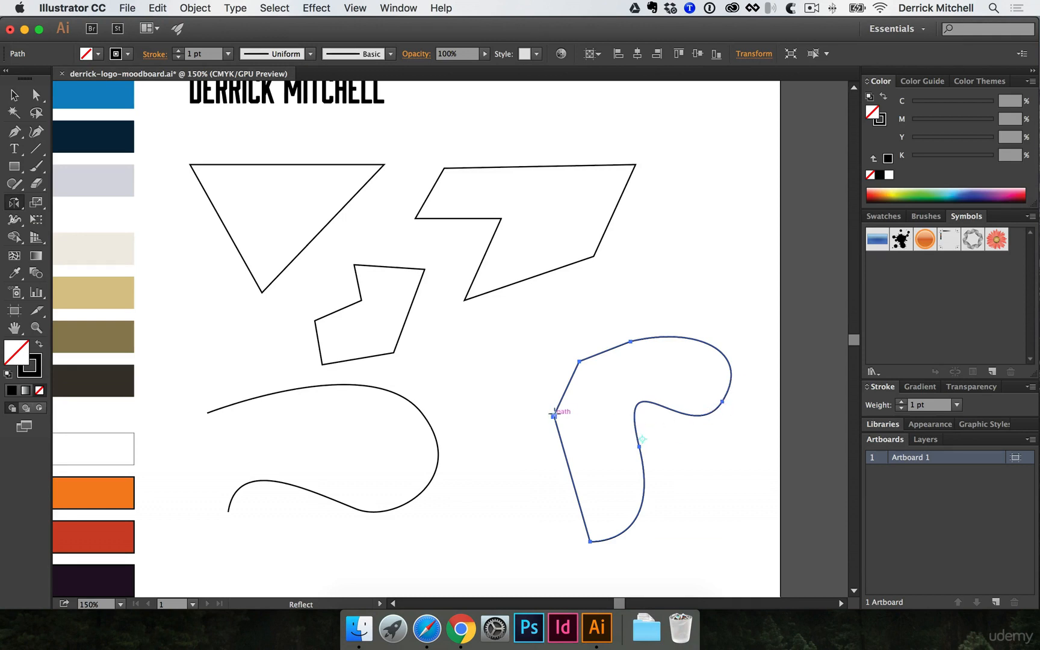
left_click_drag(737, 387, 506, 404)
- Zoom and pan around the moodboard to inspect the Qalxan logo, then return to the artboard at 100%
key("v")
left_click(558, 332)
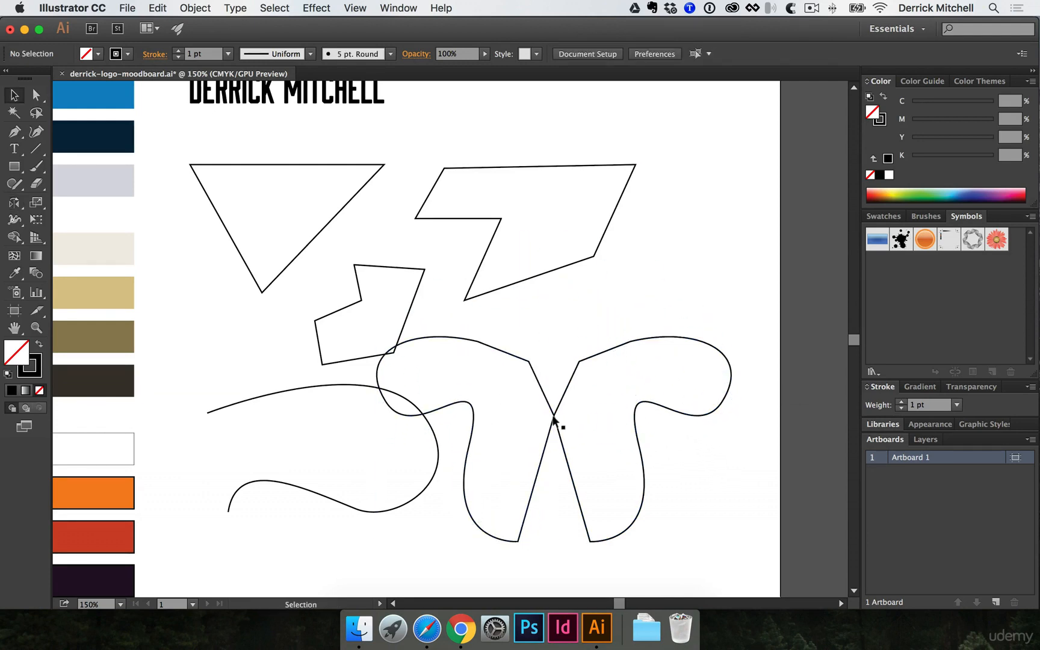
left_click_drag(540, 341, 579, 421)
left_click(627, 297)
left_click(473, 374, "alt+super")
left_click(473, 375, "alt+super")
left_click(473, 374, "alt+super")
left_click_drag(379, 400, 475, 316)
left_click_drag(670, 419, 421, 407)
left_click(663, 397, "super")
left_click(506, 342, "super")
left_click(413, 323, "super")
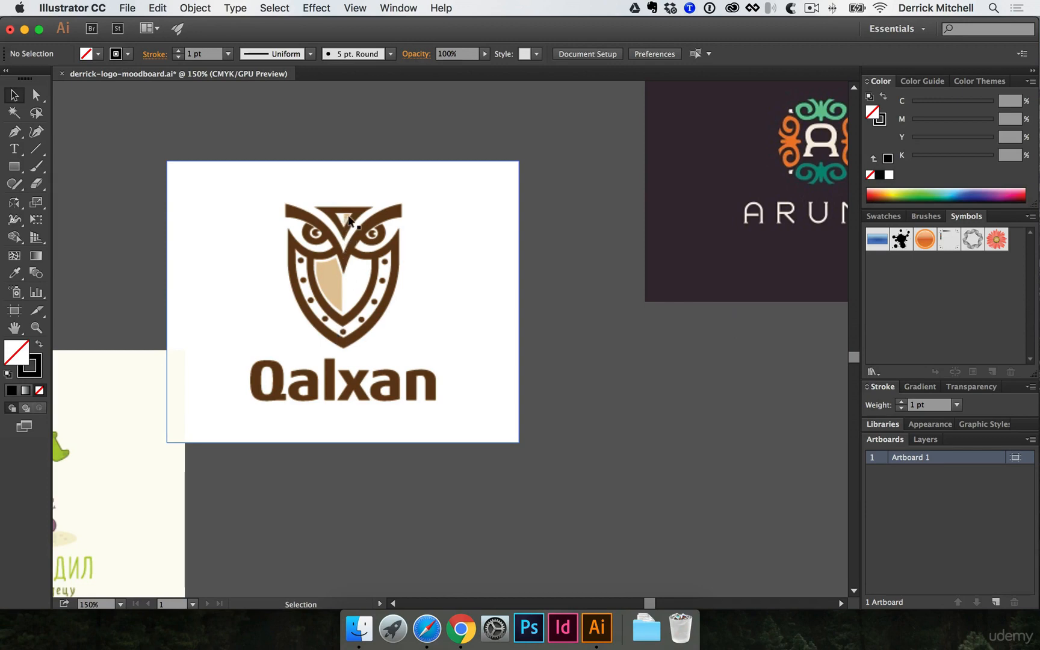
left_click(300, 309, "alt+super")
left_click(295, 297, "alt+super")
left_click(290, 290, "alt+super")
left_click(295, 296, "alt+super")
left_click(434, 297, "super")
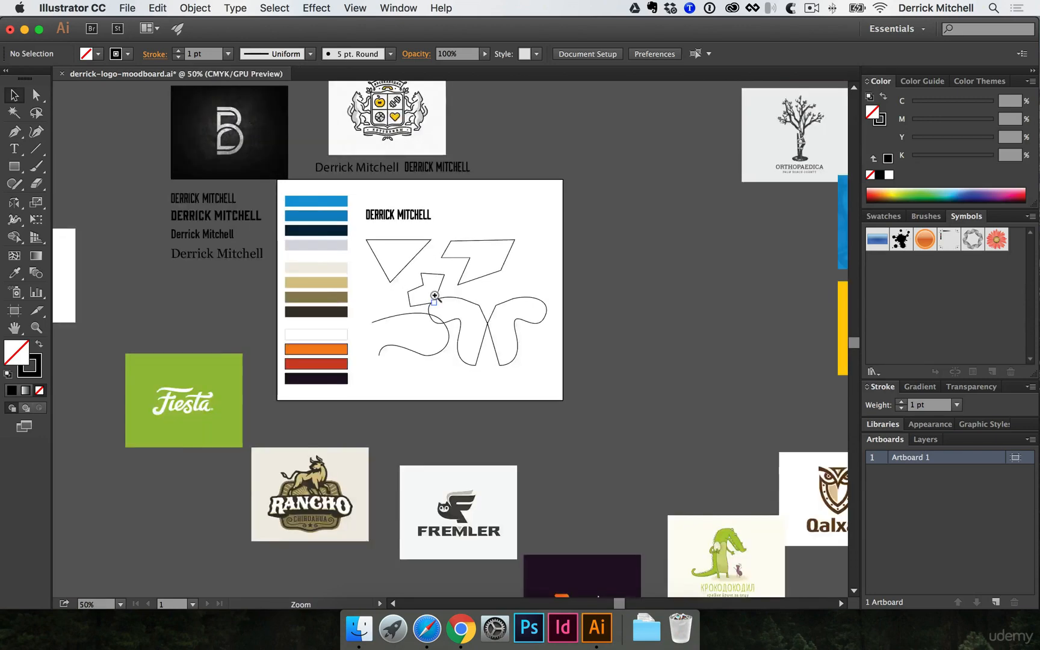
left_click(434, 296, "super")
left_click(434, 297, "super")
- Marquee-select all the drawn practice shapes and delete them
left_click_drag(321, 312, 644, 516)
key("Delete")
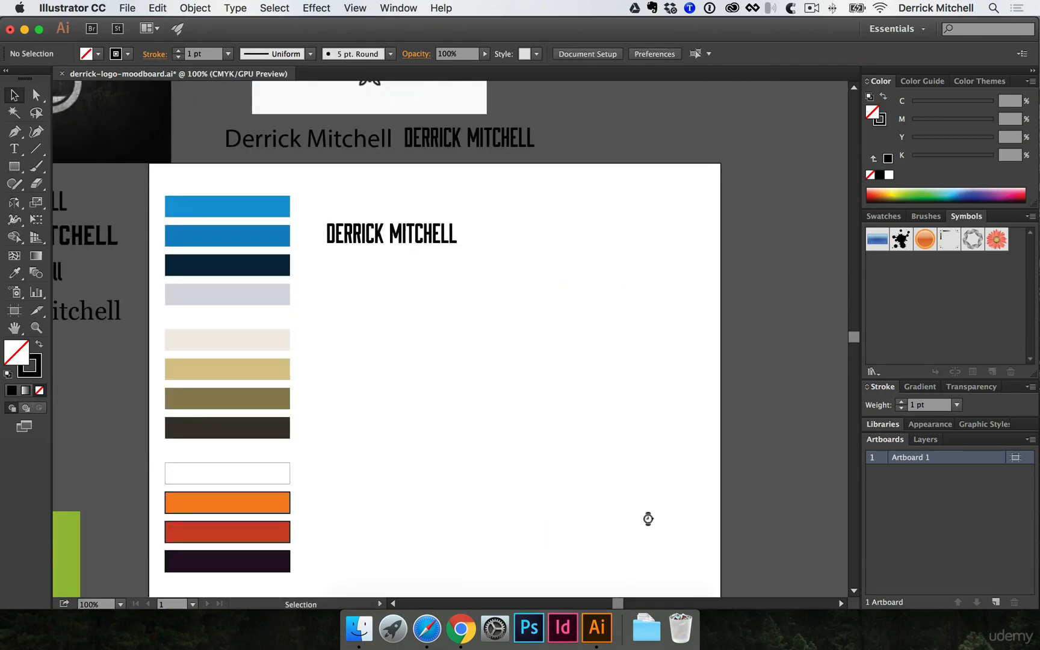
left_click(20, 149)
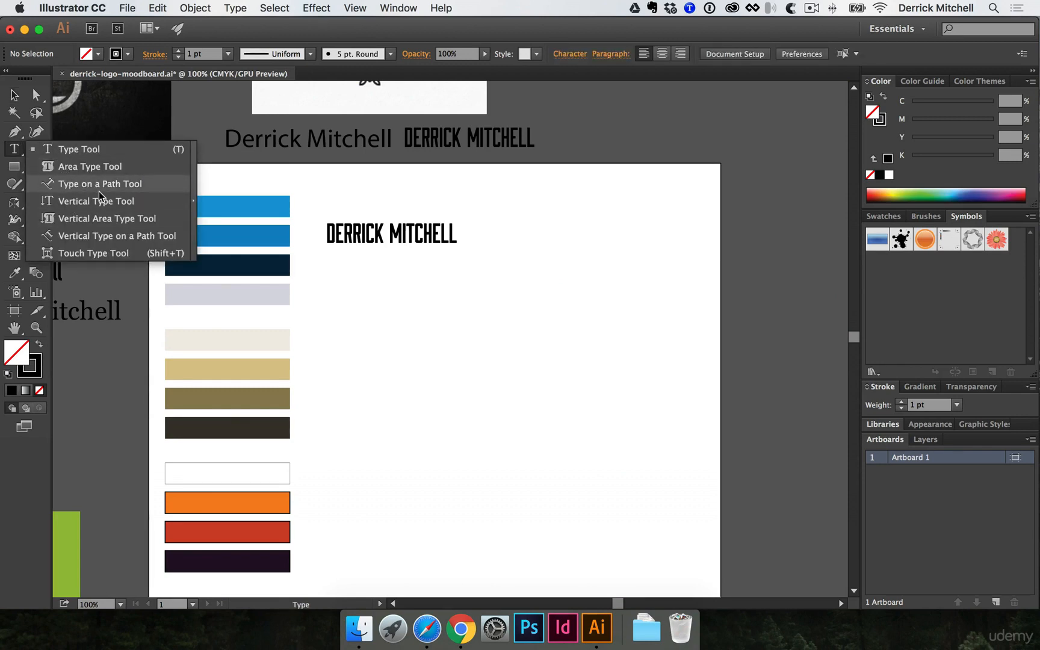
left_click(366, 328)
key("p")
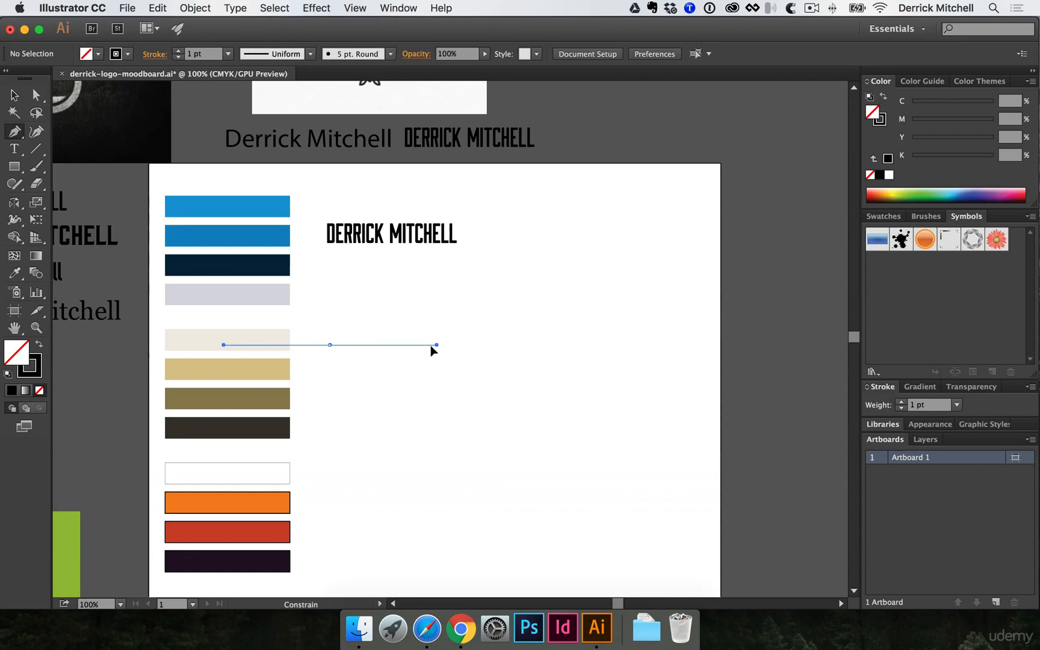
- Draw a gentle curved path below the wordmark with the Pen tool
left_click_drag(432, 347, 433, 346)
left_click_drag(533, 345, 626, 308)
key("super+z")
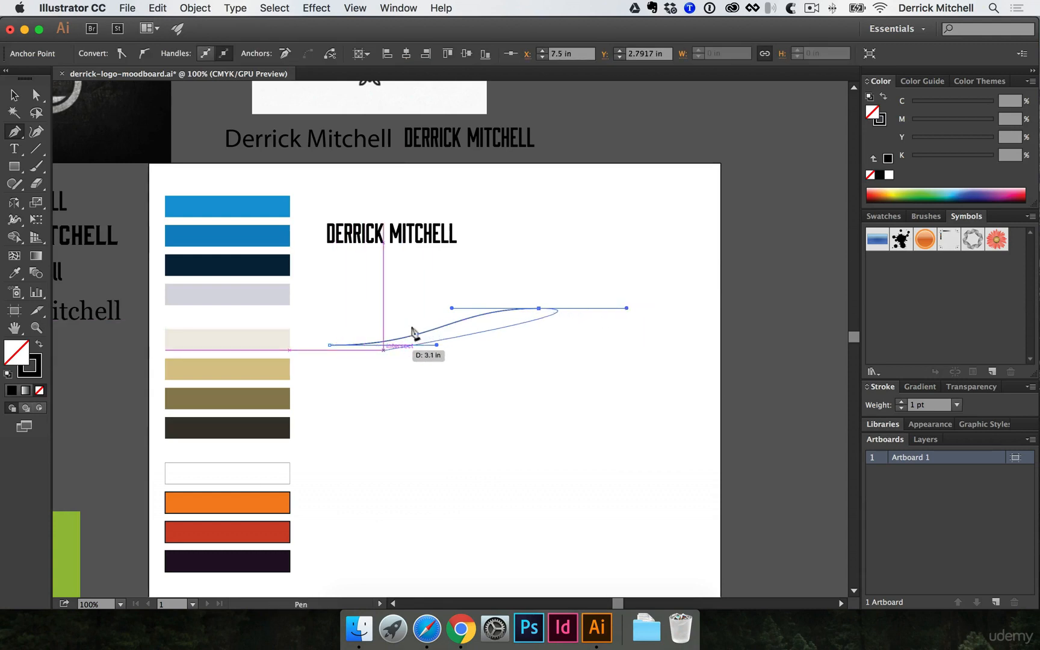
left_click(529, 360, "super")
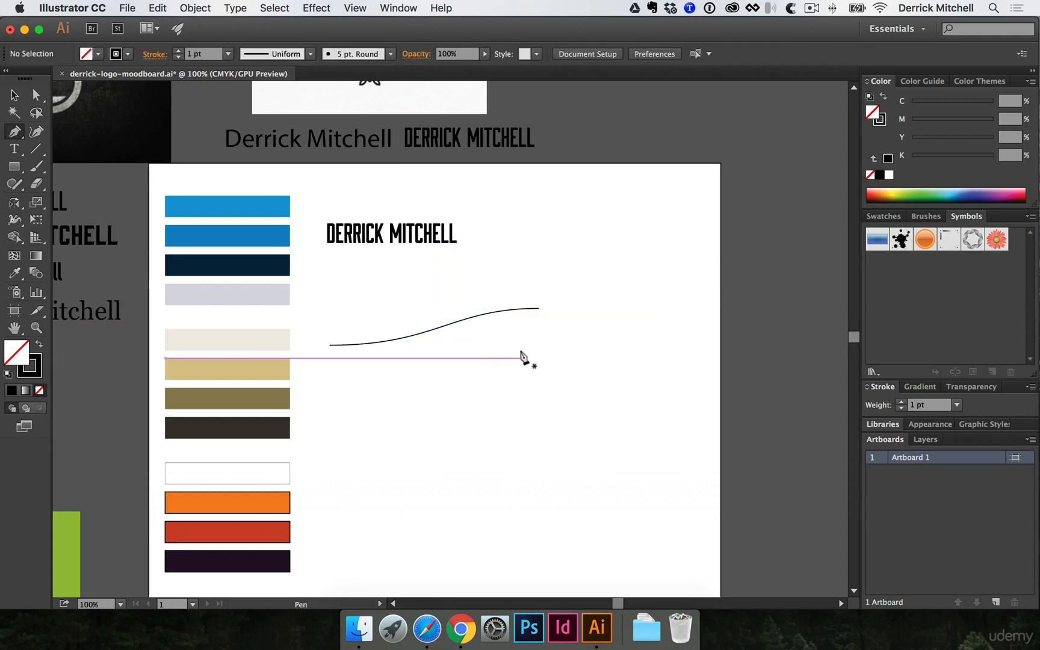
left_click(16, 151)
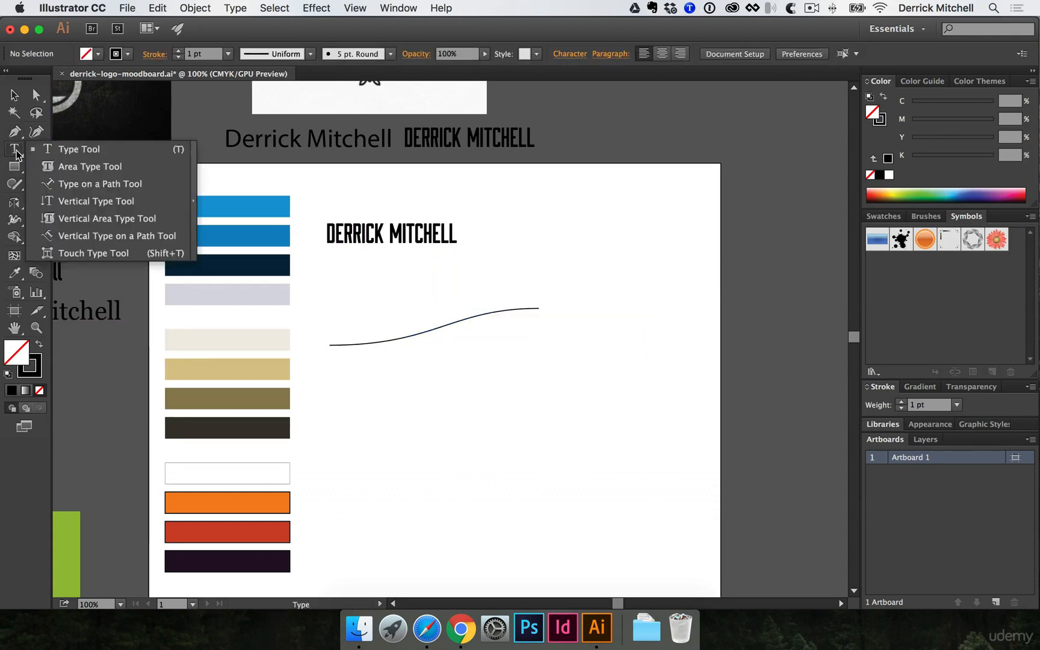
left_click(96, 190)
left_click(329, 341)
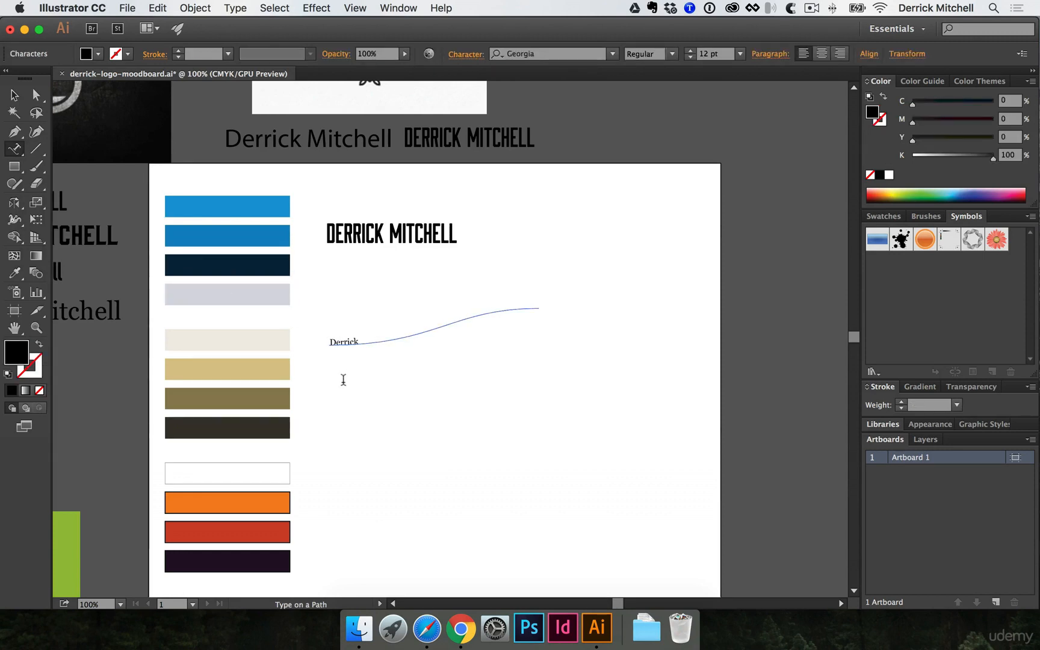
key("super+a")
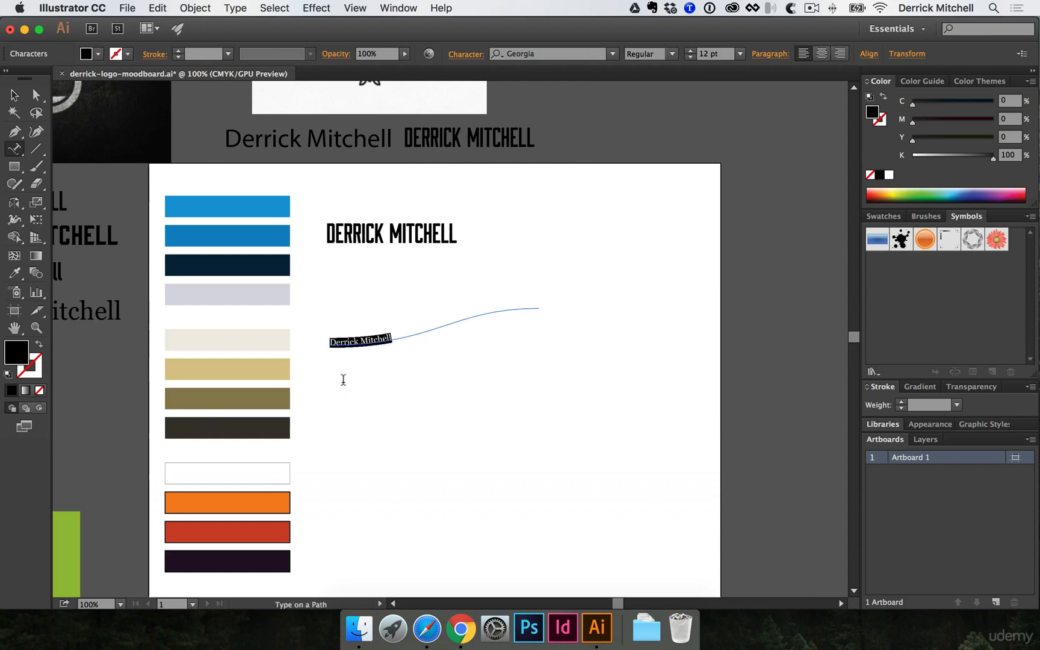
key("super+shift+period")
key("super+shift+period")
key("super+shift+period")
key("super+shift+period")
key("super+shift+period")
key("super+shift+period")
key("super+shift+period")
key("super+shift+period")
key("super+shift+period")
key("super+shift+period")
key("super+shift+period")
key("super+shift+period")
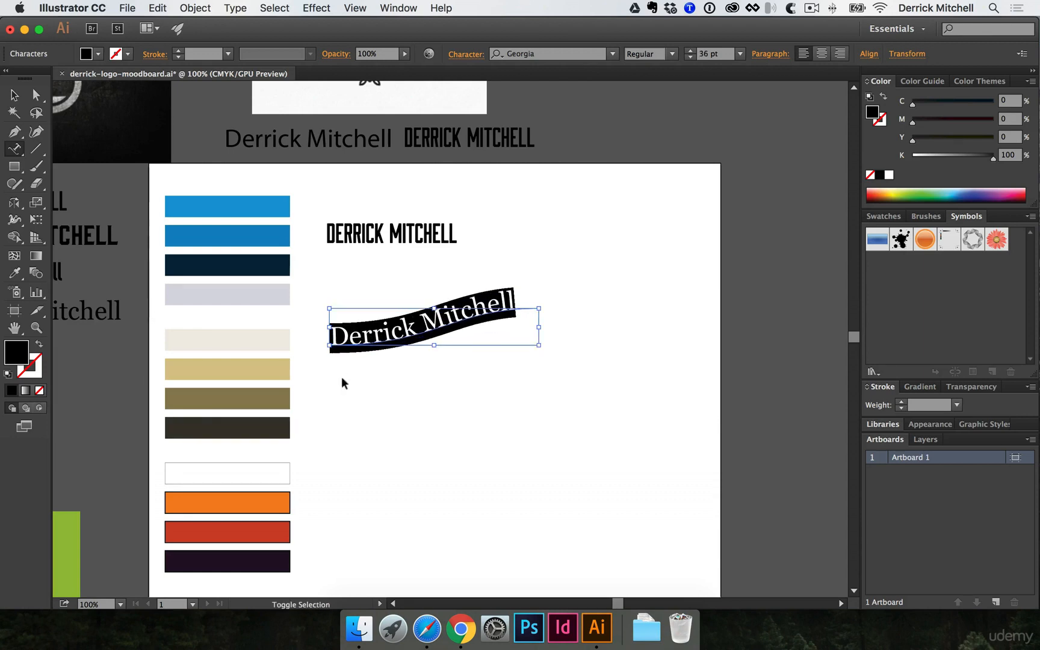
left_click(409, 443, "super")
key("v")
left_click(329, 395, "alt+super")
left_click(330, 395, "alt+super")
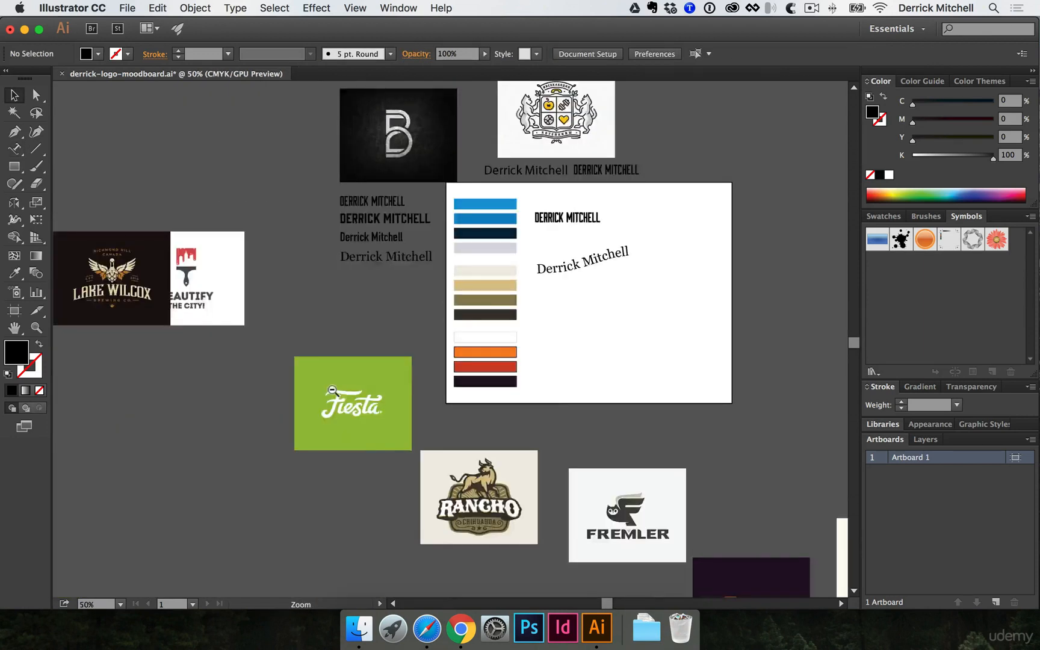
- Pan across the moodboard and zoom to 150% on the Educated Hi logo
left_click(337, 396, "alt+super")
left_click_drag(382, 370, 356, 382)
left_click_drag(382, 318, 158, 316)
left_click_drag(435, 339, 385, 331)
left_click(412, 298)
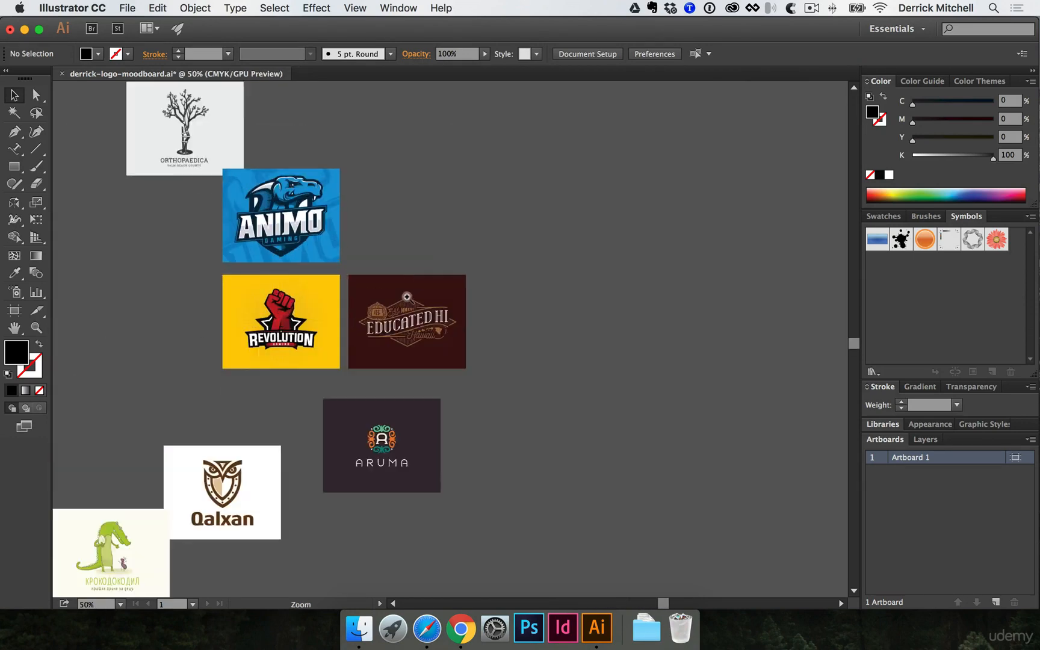
left_click(394, 294)
left_click(379, 290)
left_click(382, 294)
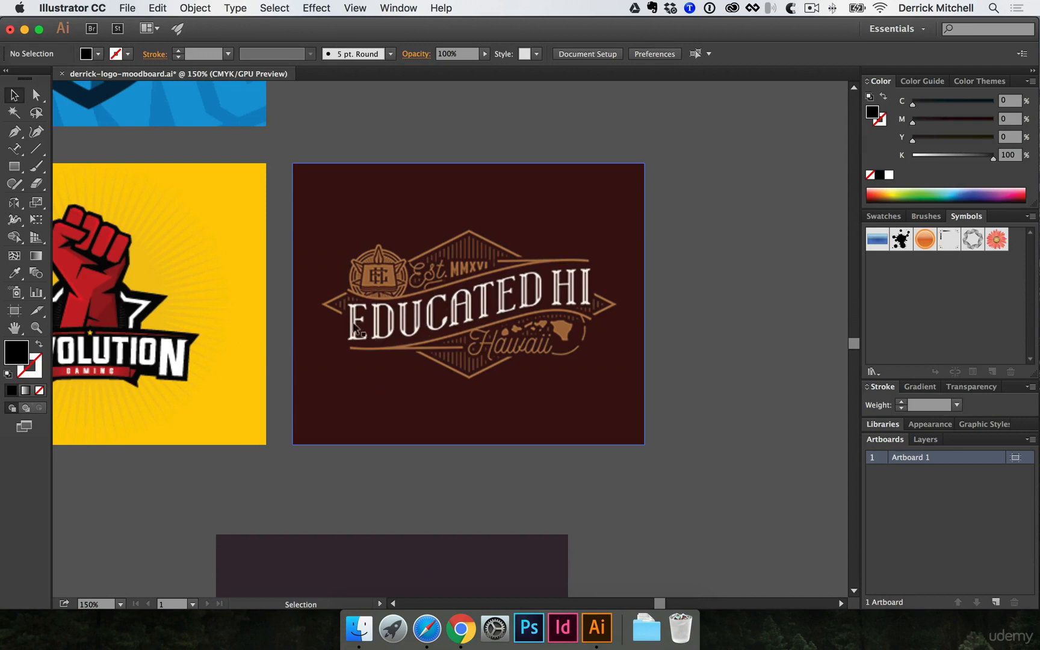
left_click(289, 305, "alt+super")
left_click(288, 306, "alt+super")
left_click(289, 305, "alt+super")
left_click(288, 306, "alt+super")
left_click_drag(292, 372, 376, 384)
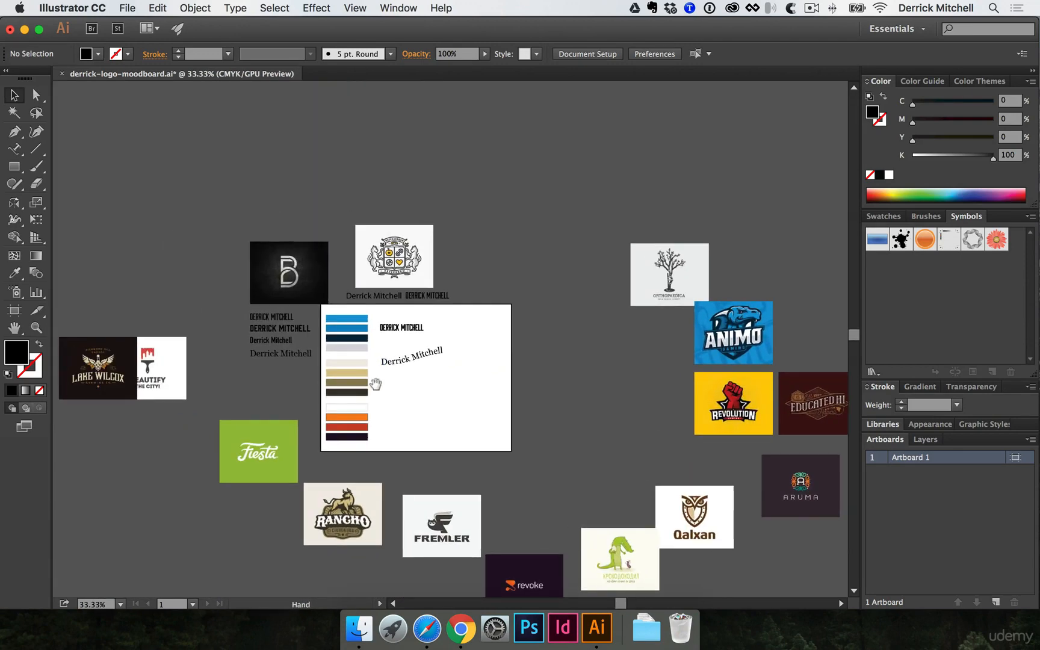
left_click(401, 397, "super")
left_click(405, 398, "super")
left_click_drag(472, 312, 300, 485)
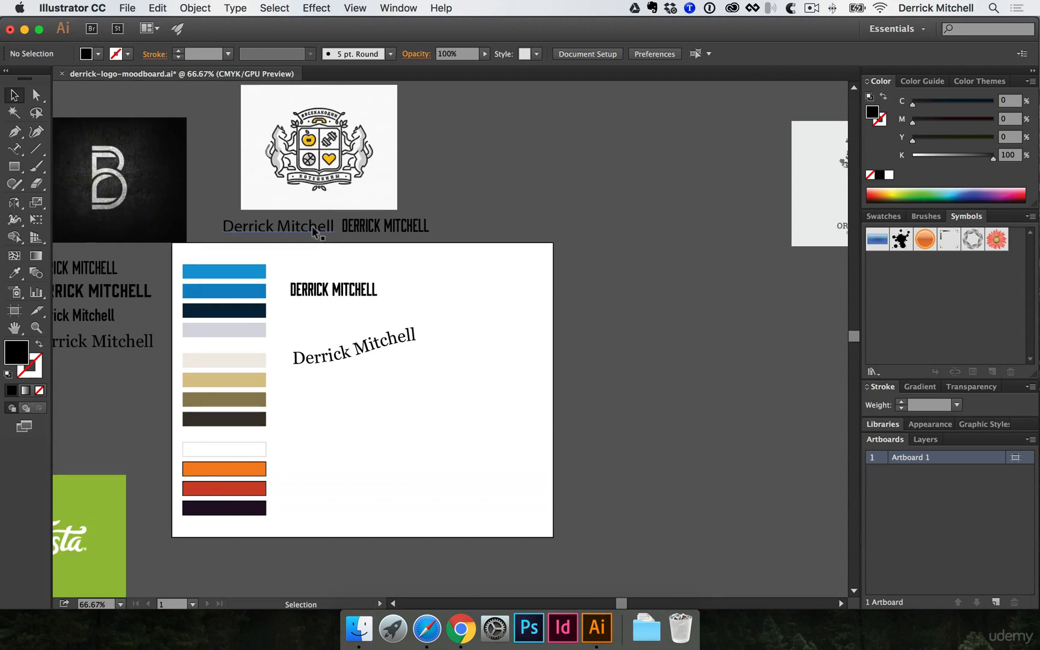
left_click_drag(313, 232, 409, 426, "alt")
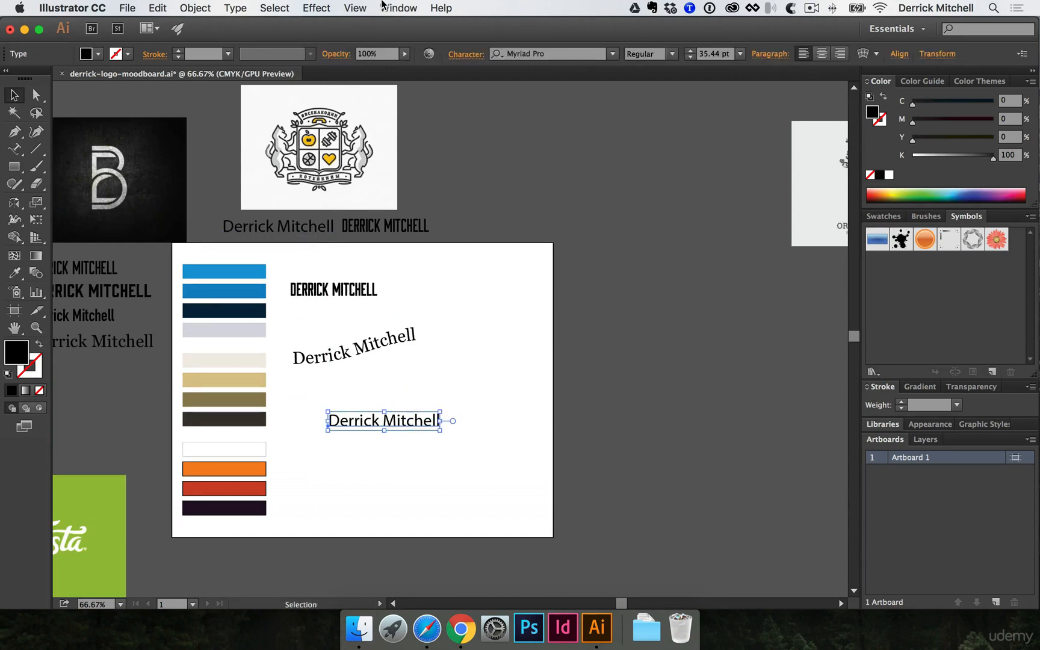
- Apply a Flag warp to the copied text and experiment with bend and distortion values
left_click(317, 8)
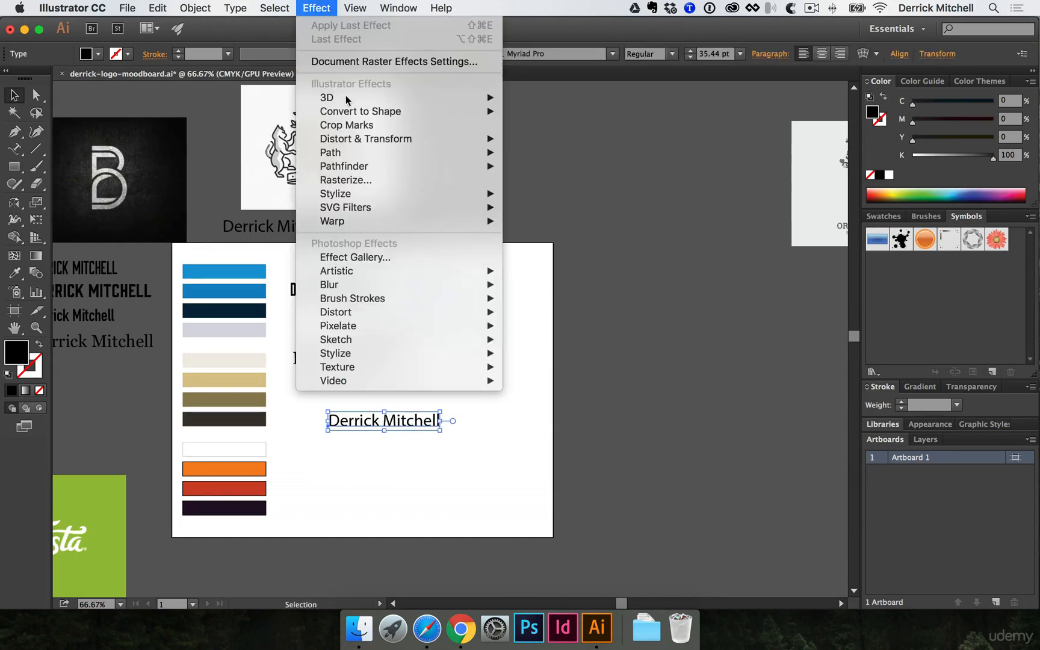
mouse_move(371, 225)
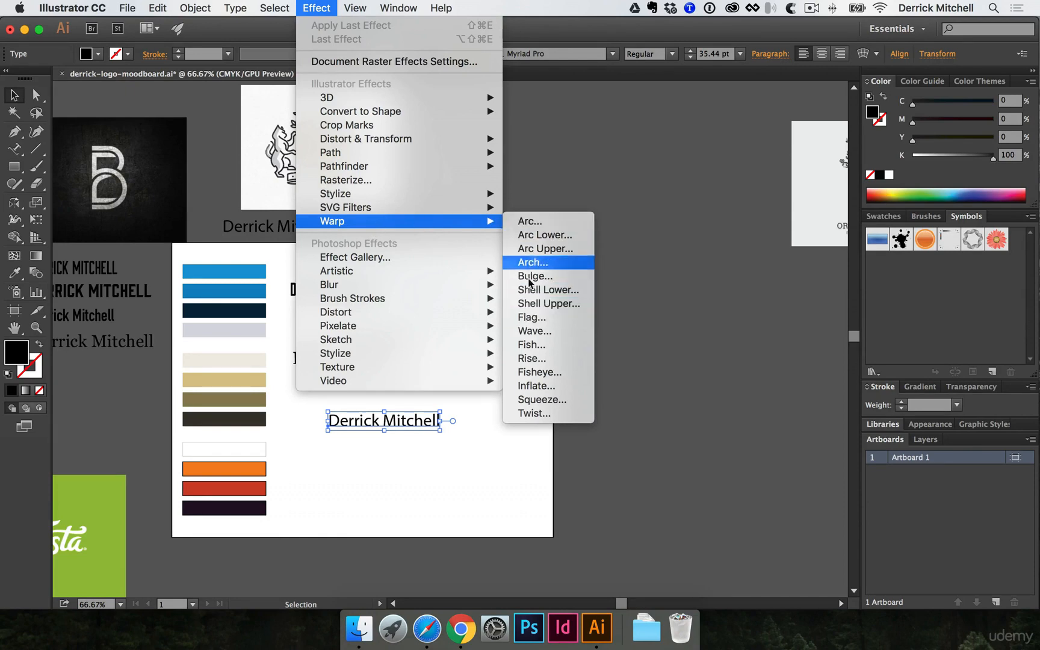
left_click(533, 317)
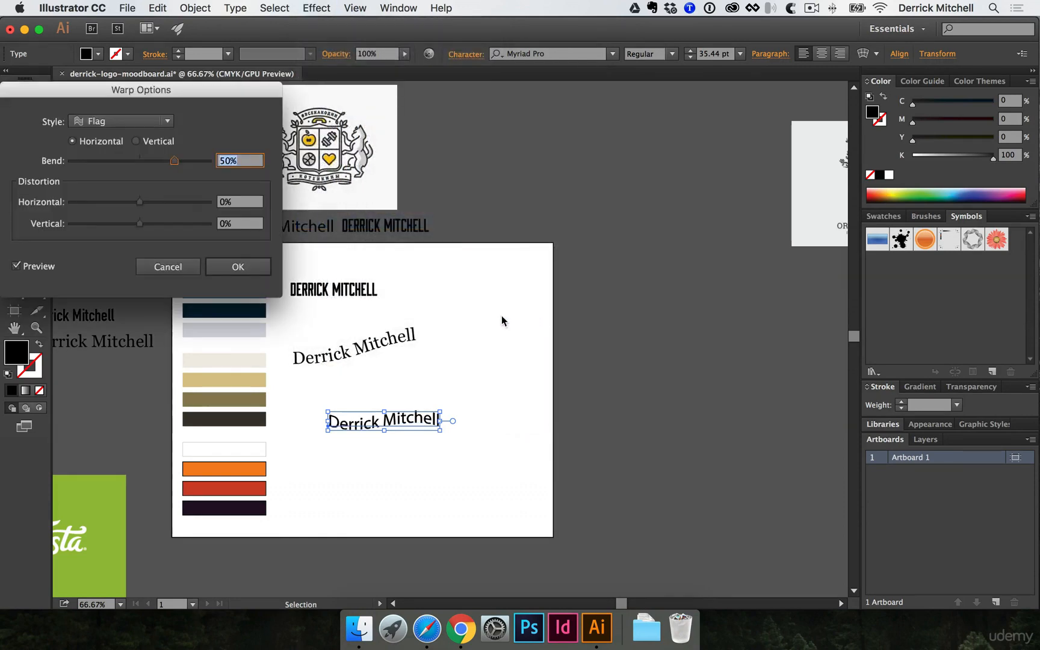
left_click_drag(174, 162, 159, 161)
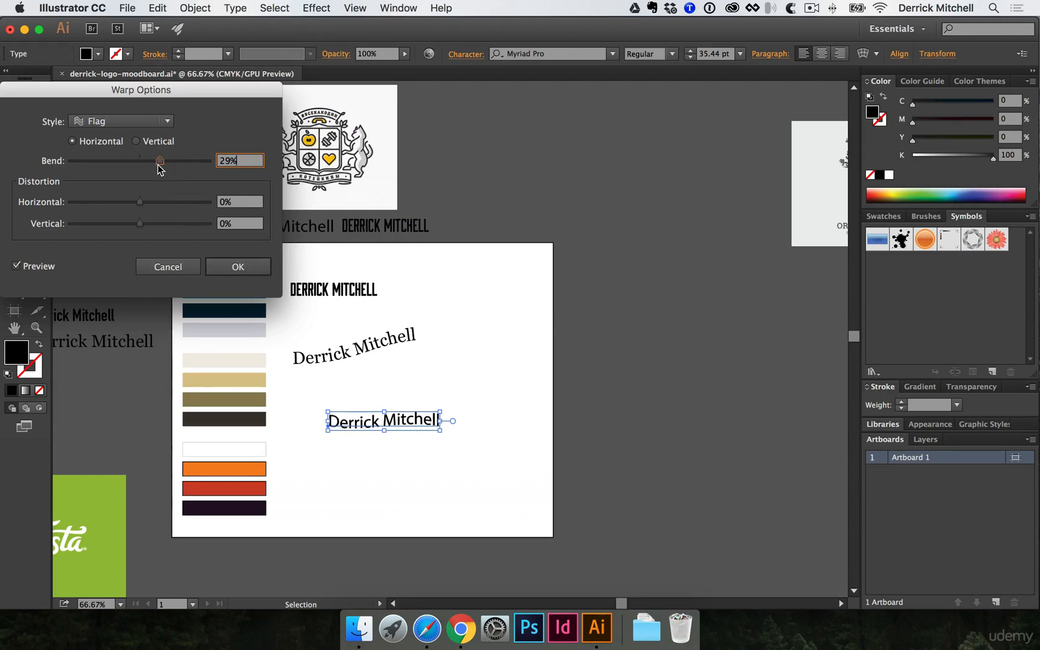
left_click_drag(134, 227, 142, 224)
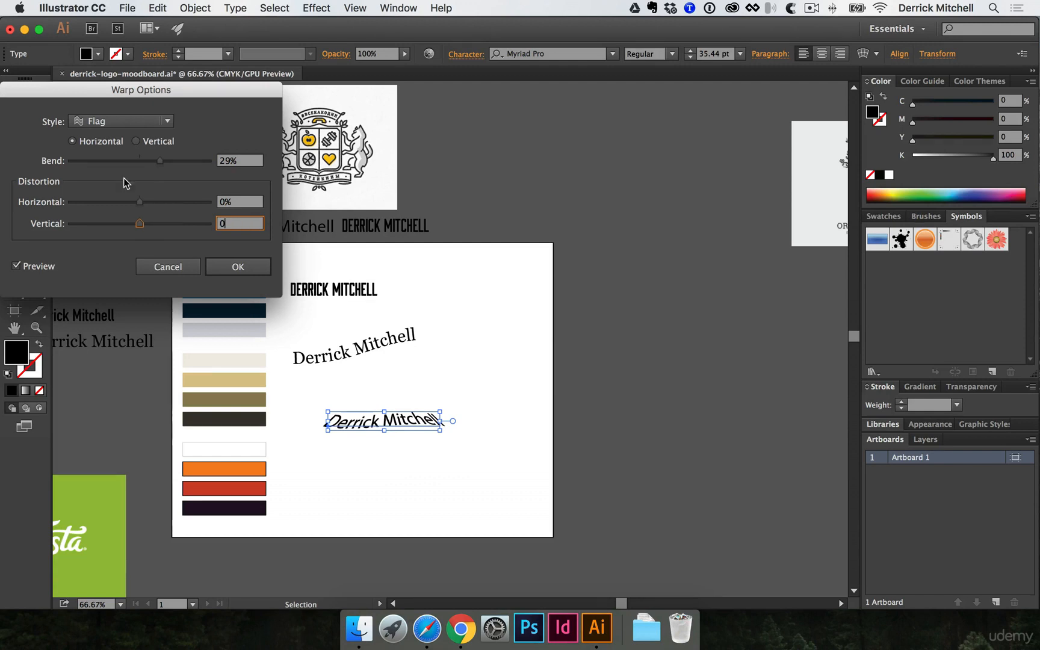
mouse_move(155, 159)
left_mouse_down()
mouse_move(169, 158)
mouse_move(130, 159)
mouse_move(155, 163)
left_mouse_up()
left_click(145, 142)
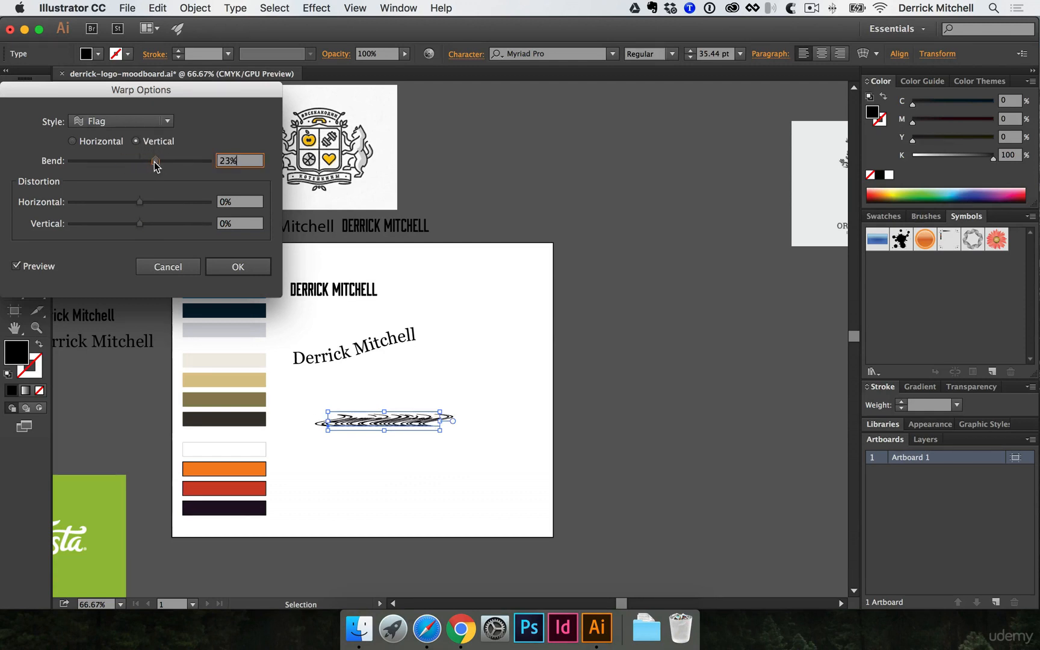
- Change the warp to Rise, Horizontal, with an 83% bend, and confirm
left_click(147, 123)
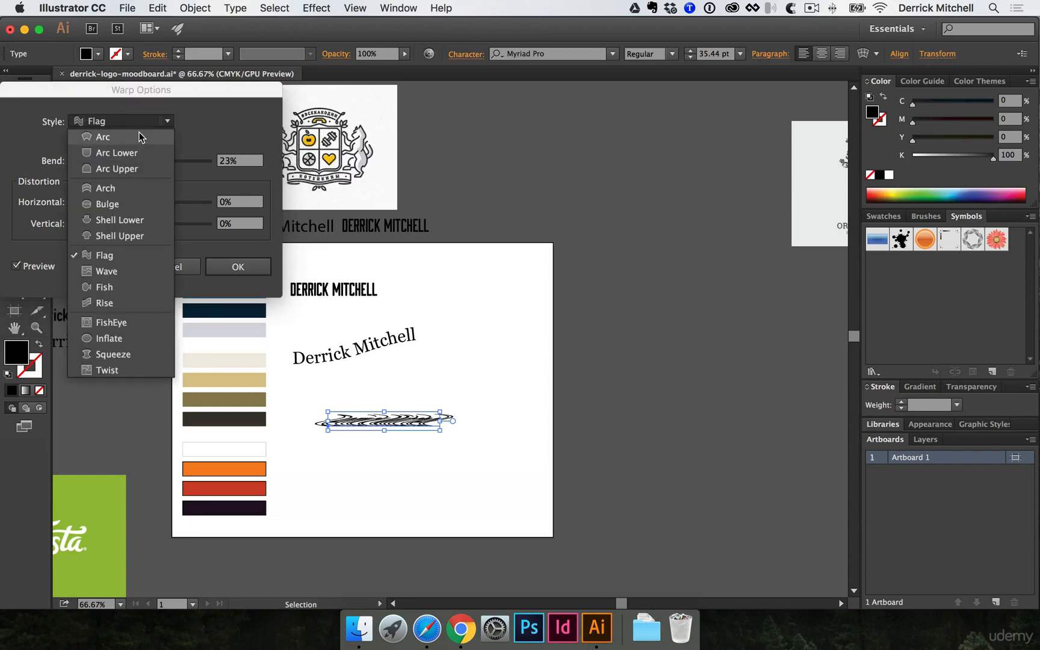
left_click(106, 304)
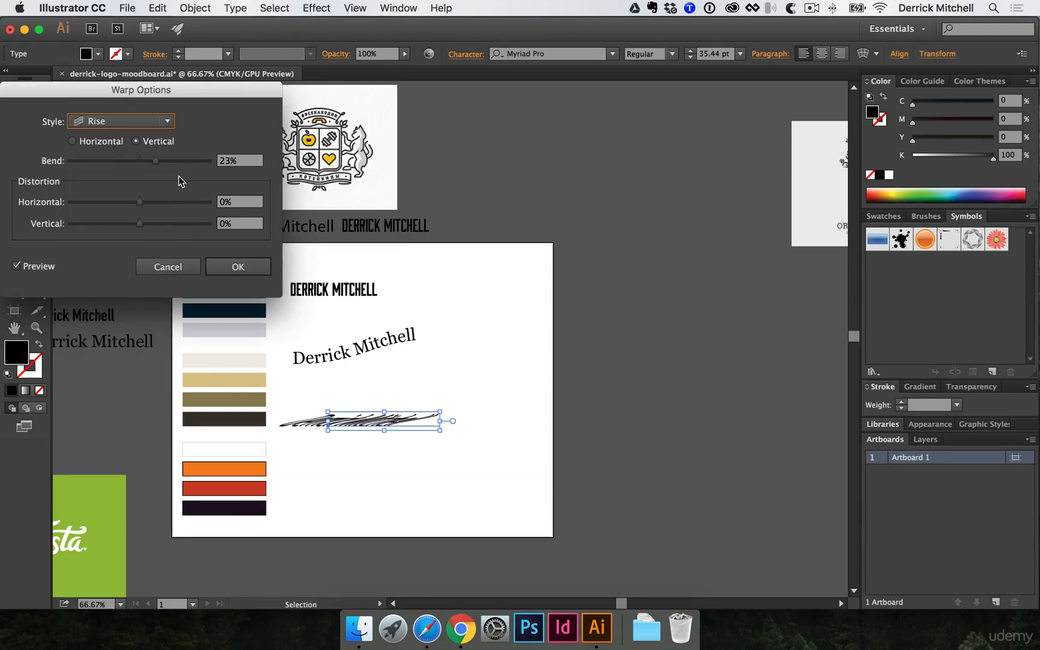
left_click(73, 141)
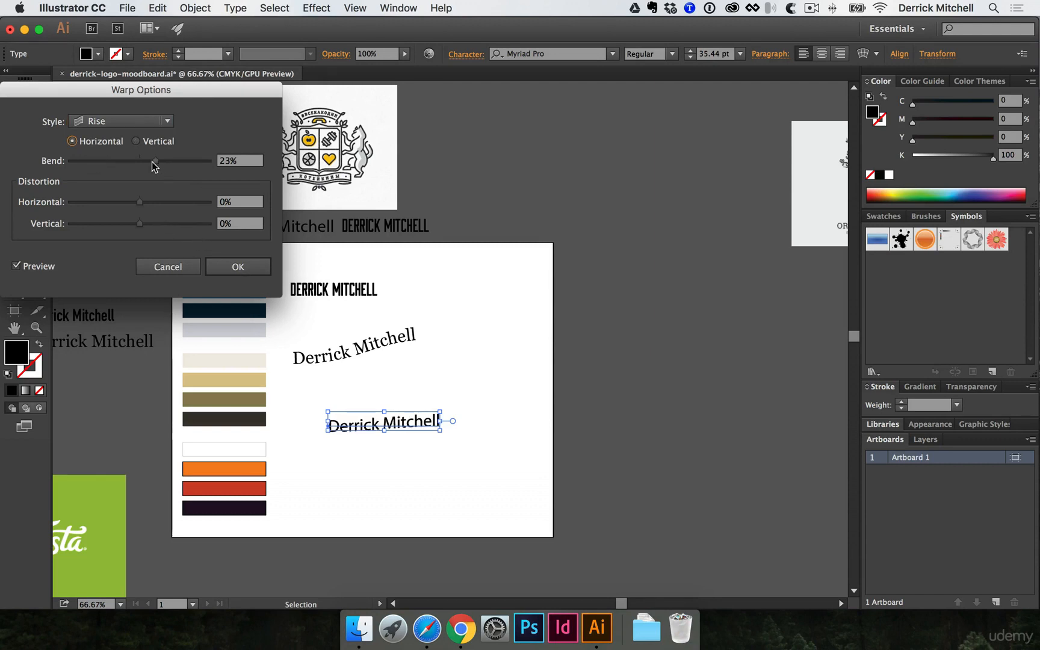
left_click_drag(154, 166, 196, 166)
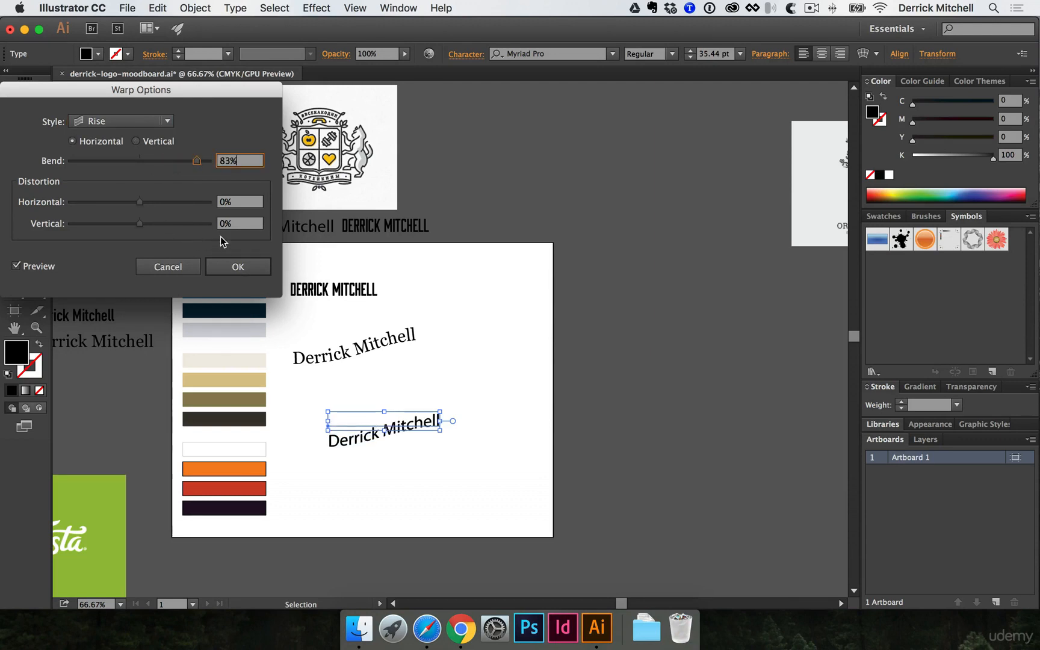
left_click(235, 267)
left_click(373, 449)
left_click(364, 430)
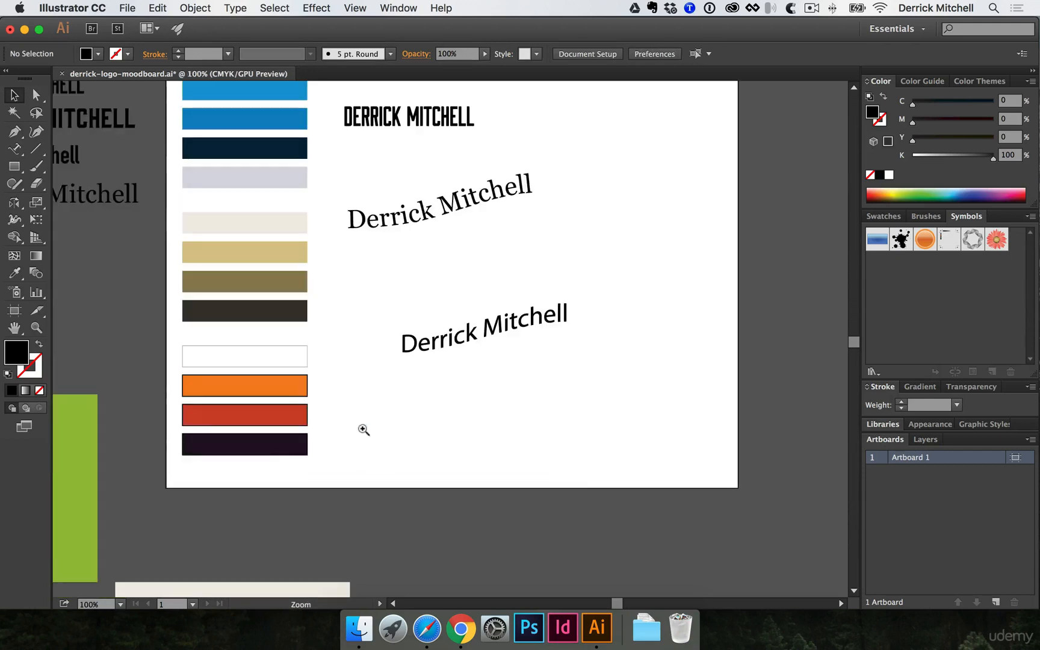
- Zoom and pan to bring both warped name texts into view
left_click(453, 340)
left_click(447, 332)
left_click_drag(449, 316, 405, 359)
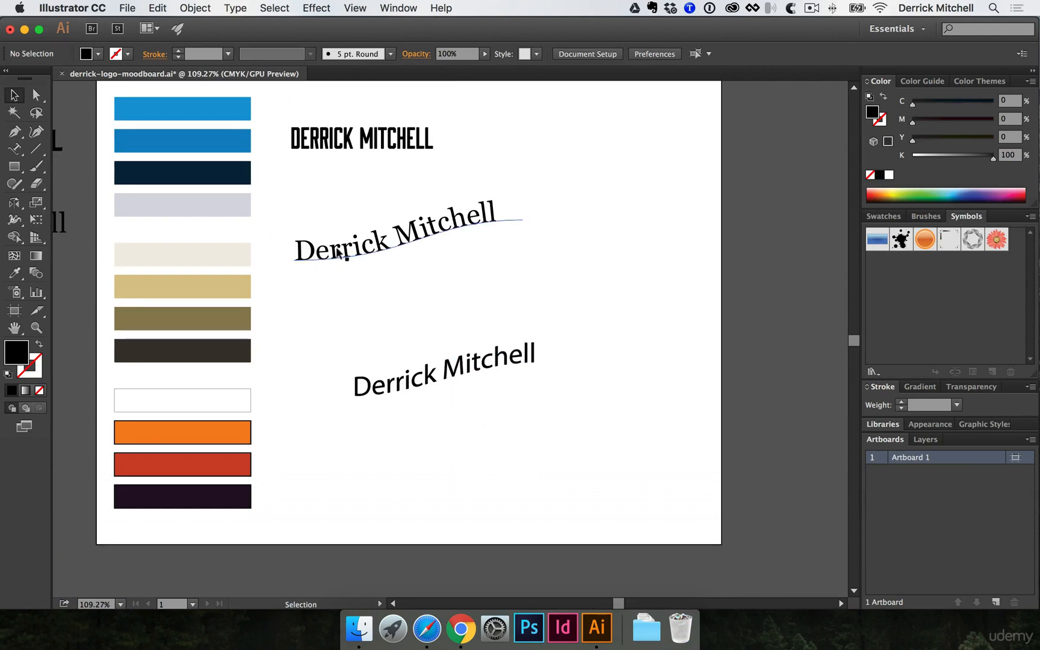
key("super+equal")
key("super+equal")
left_click_drag(448, 395, 431, 170)
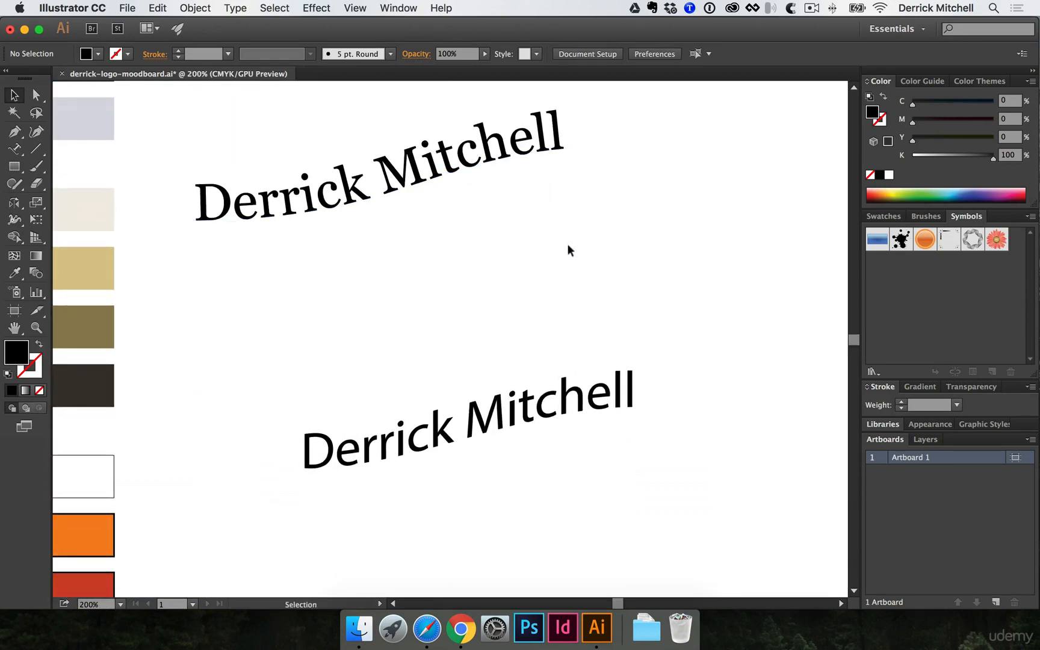
left_click_drag(568, 299, 557, 257)
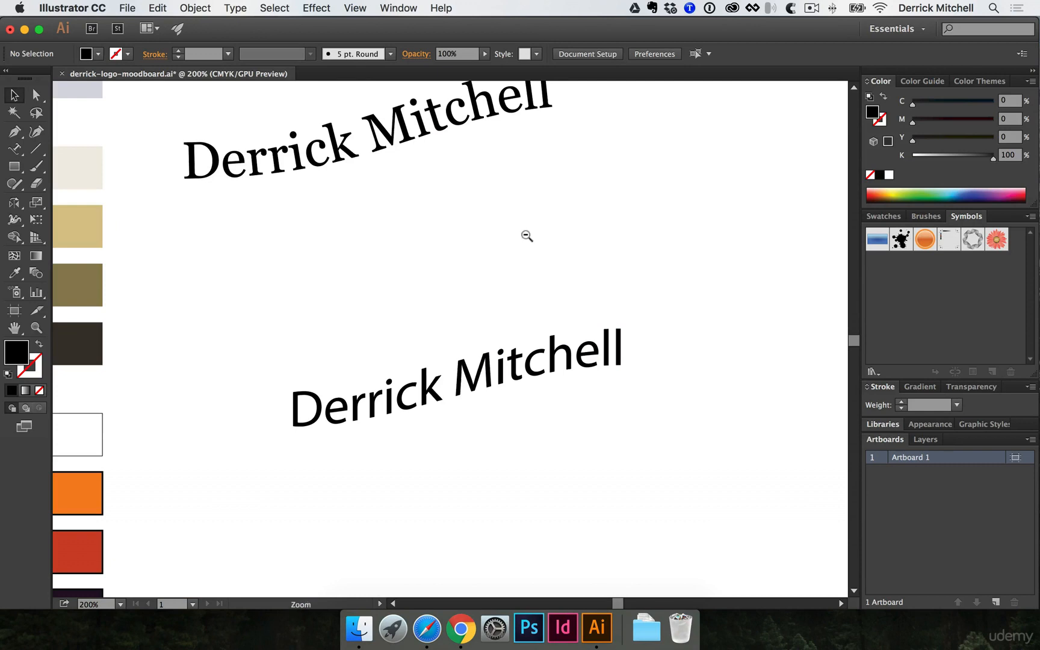
left_click(530, 229, "alt+super")
- Marquee-select both warped name copies, delete them, and pan back up to the wordmark
left_click_drag(267, 204, 495, 490)
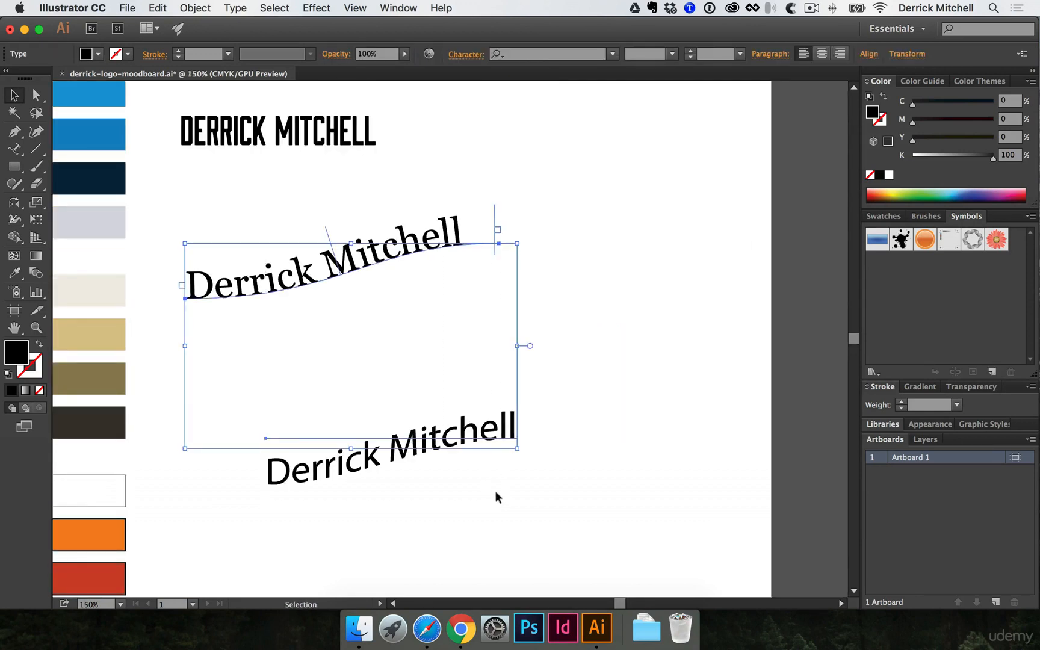
key("Delete")
left_click_drag(429, 295, 454, 400)
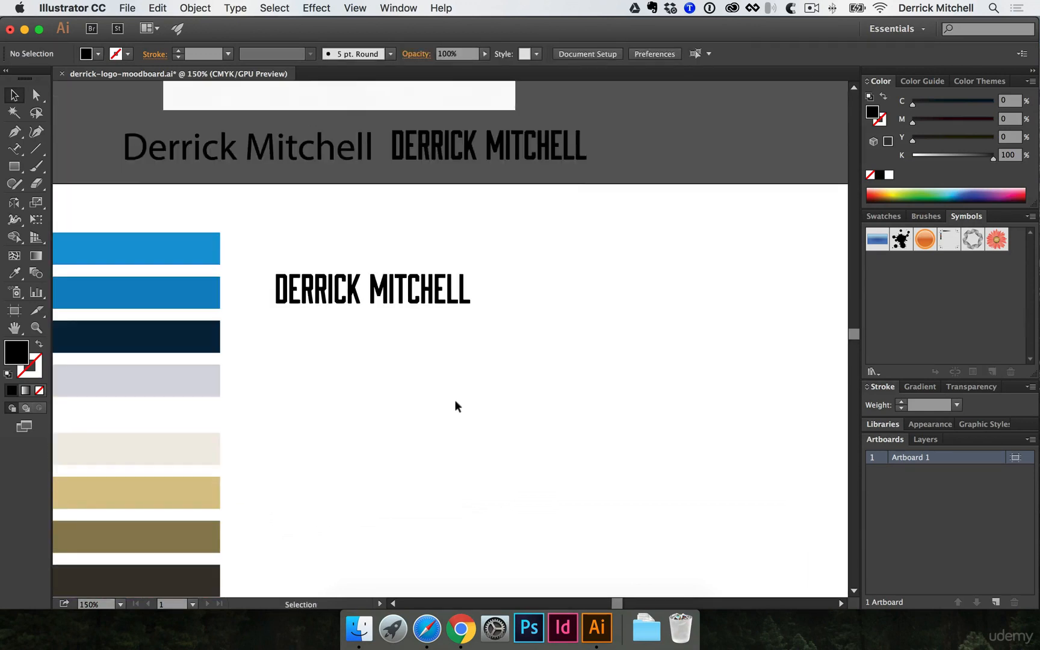
- With the Paintbrush, paint a long curve below the wordmark, a short stroke and a crossing second curve
left_click(42, 167)
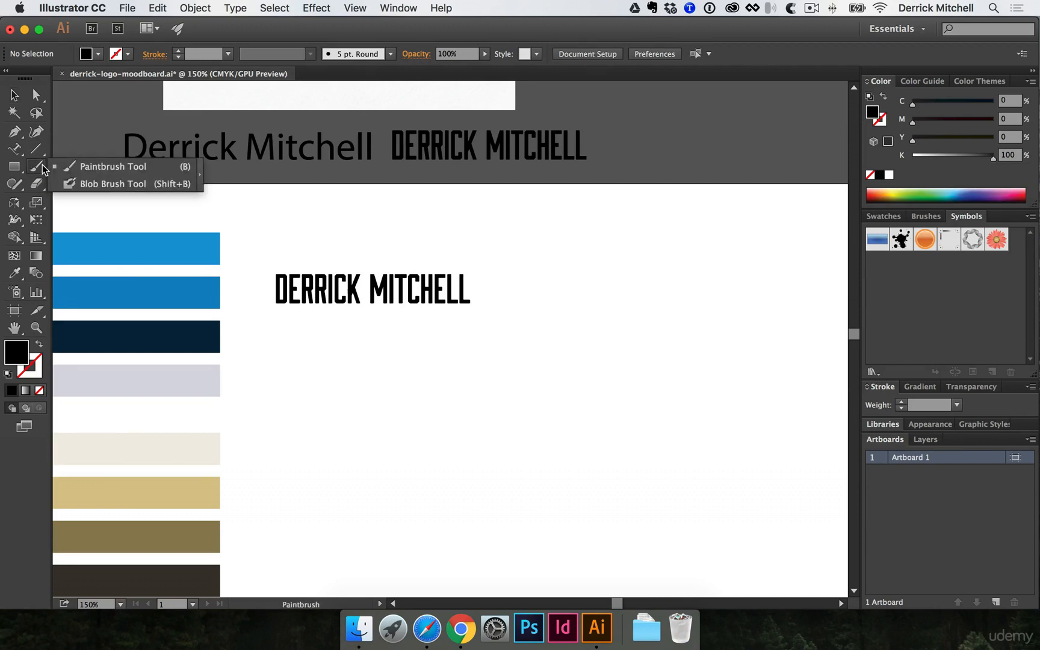
left_click(118, 166)
left_click_drag(296, 385, 517, 434)
left_click_drag(456, 393, 492, 380)
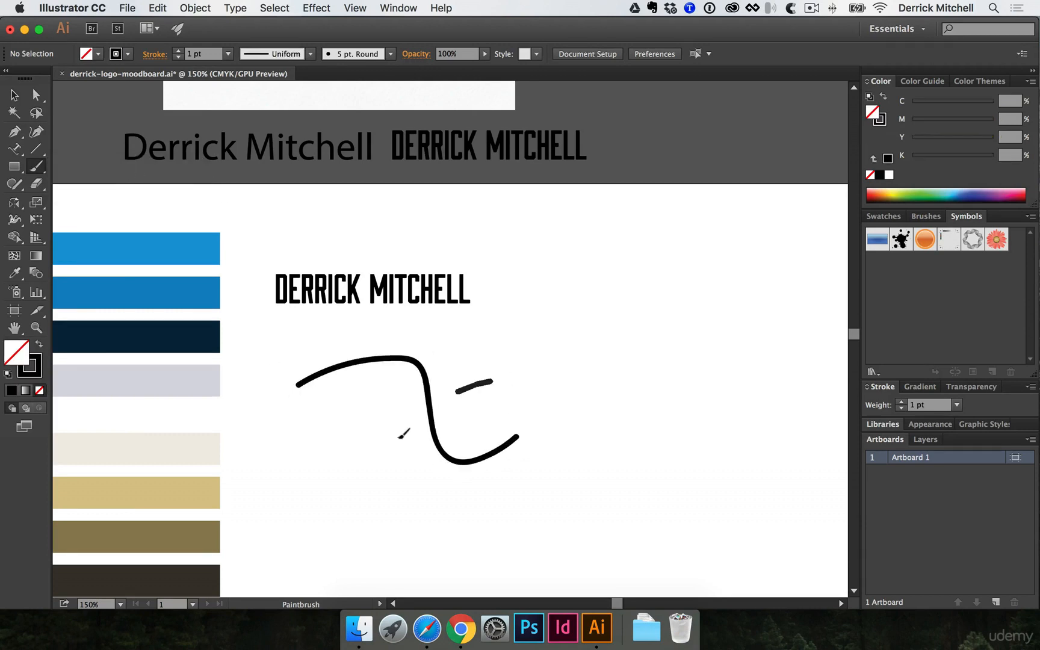
left_click_drag(400, 436, 428, 517)
- Inspect the anchor point where the two curves cross using Direct Selection (A)
left_click(444, 429, "super")
key("a")
left_click(429, 318)
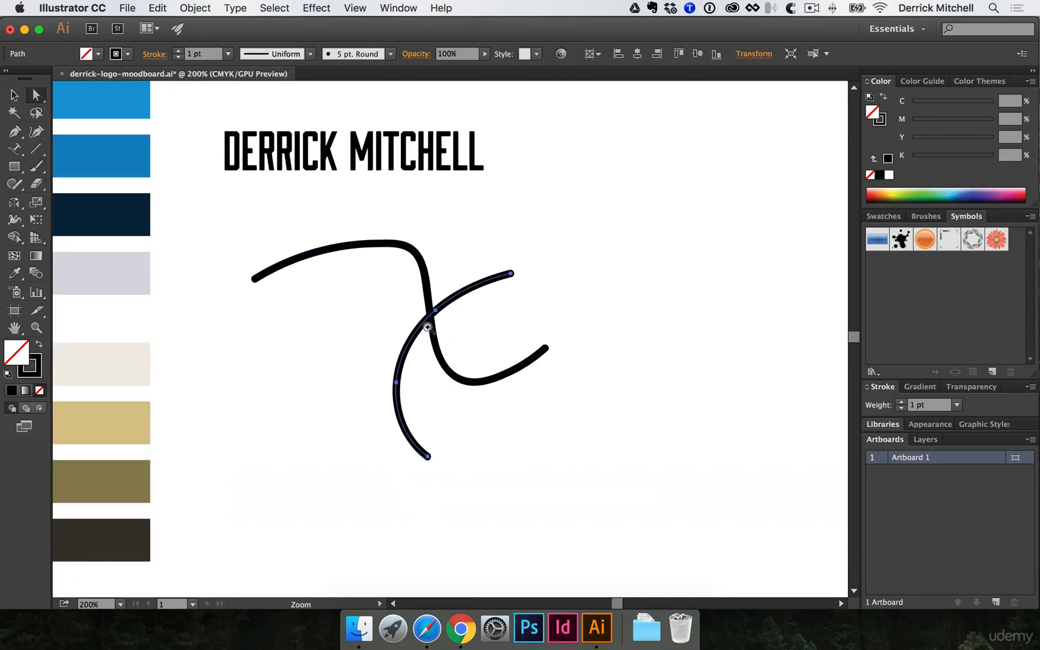
left_click(427, 327, "super")
left_click(433, 332, "super")
left_click(485, 330, "super")
left_click(485, 330, "super")
left_click(483, 330, "super")
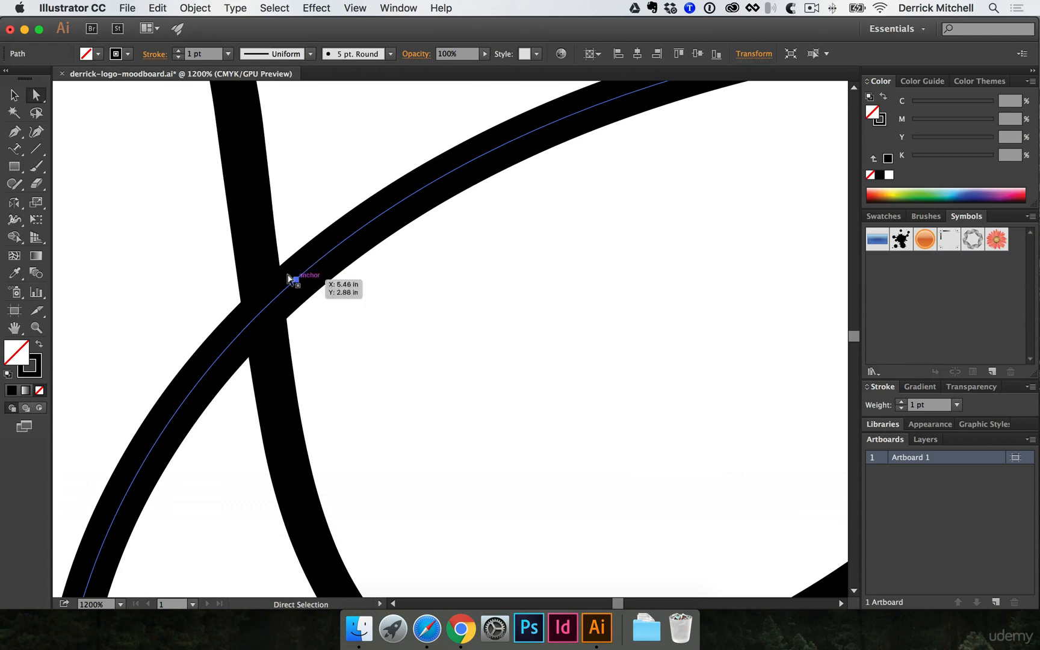
left_click(295, 279)
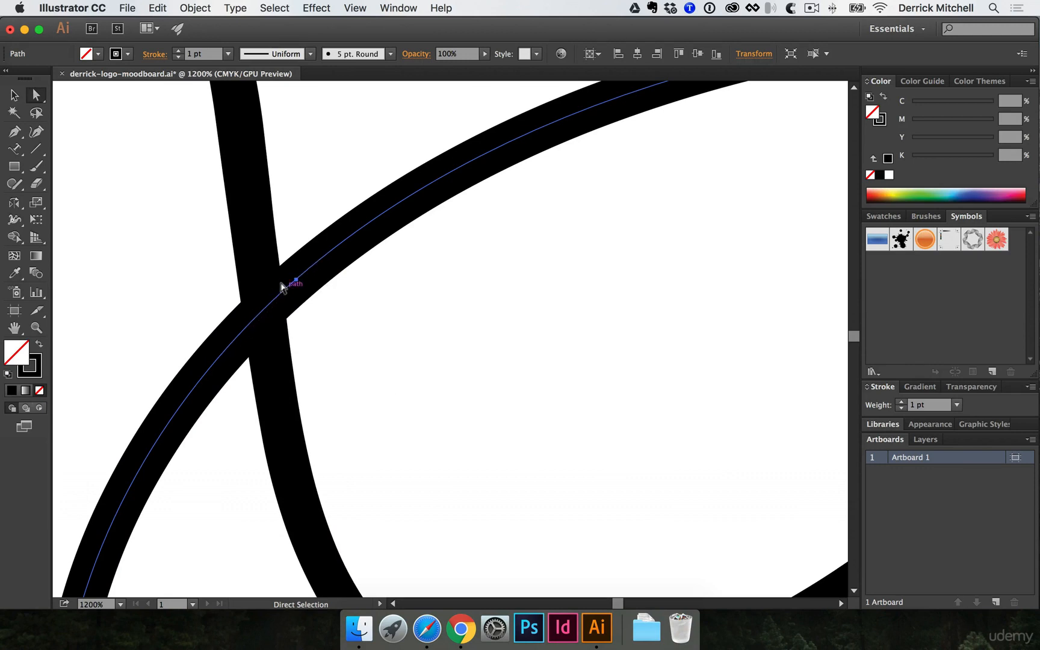
left_click(277, 293, "alt+super")
left_click(345, 296, "alt+super")
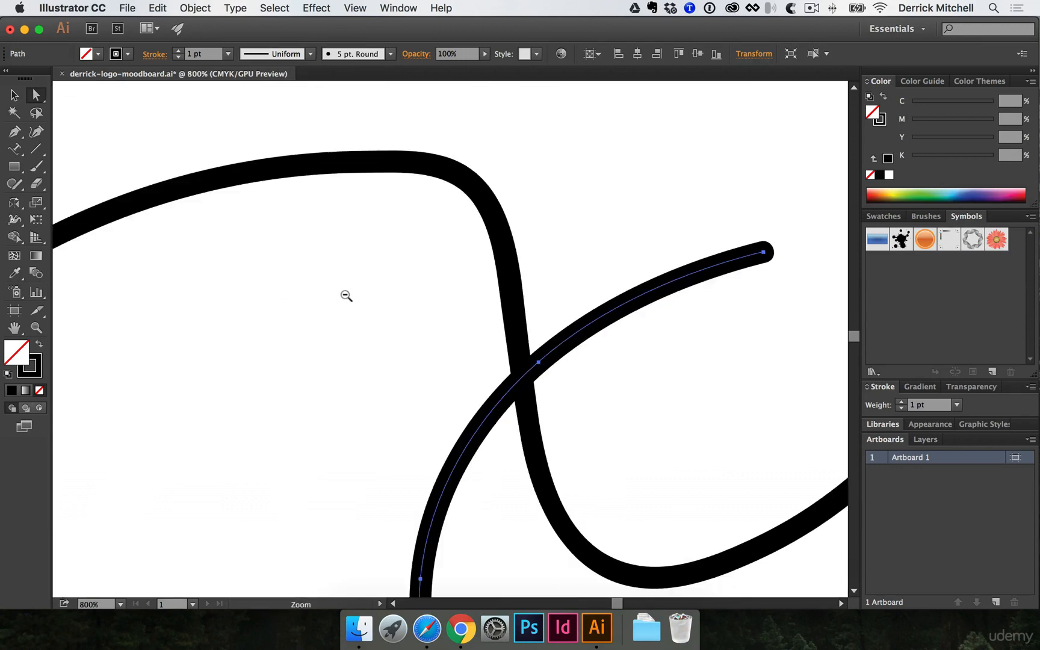
left_click_drag(400, 302, 189, 307)
key("super+minus")
- Scribble a thick solid black Blob Brush mark above the curves
left_click_drag(33, 168, 127, 182)
scroll(65, 288, "right", 10)
mouse_move(423, 256)
left_mouse_down()
mouse_move(521, 252)
mouse_move(574, 287)
mouse_move(464, 292)
left_mouse_up()
left_click(511, 294, "super")
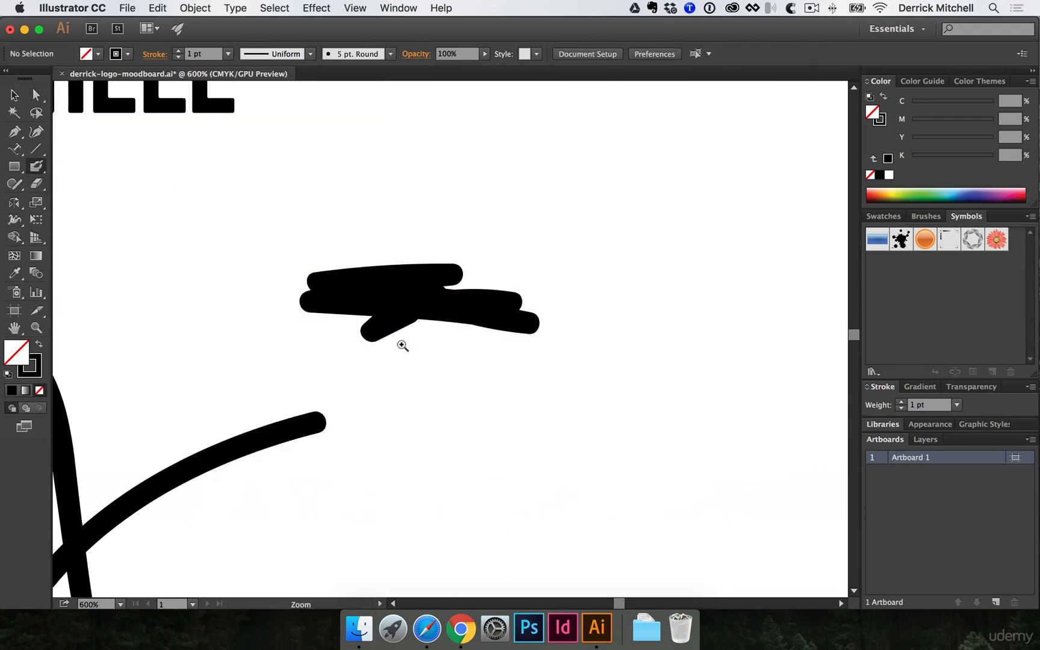
left_click(410, 348, "super")
- Select the black scribble and both curves to review them, then clear the selection
key("v")
left_click(441, 278)
left_click_drag(380, 343, 522, 225)
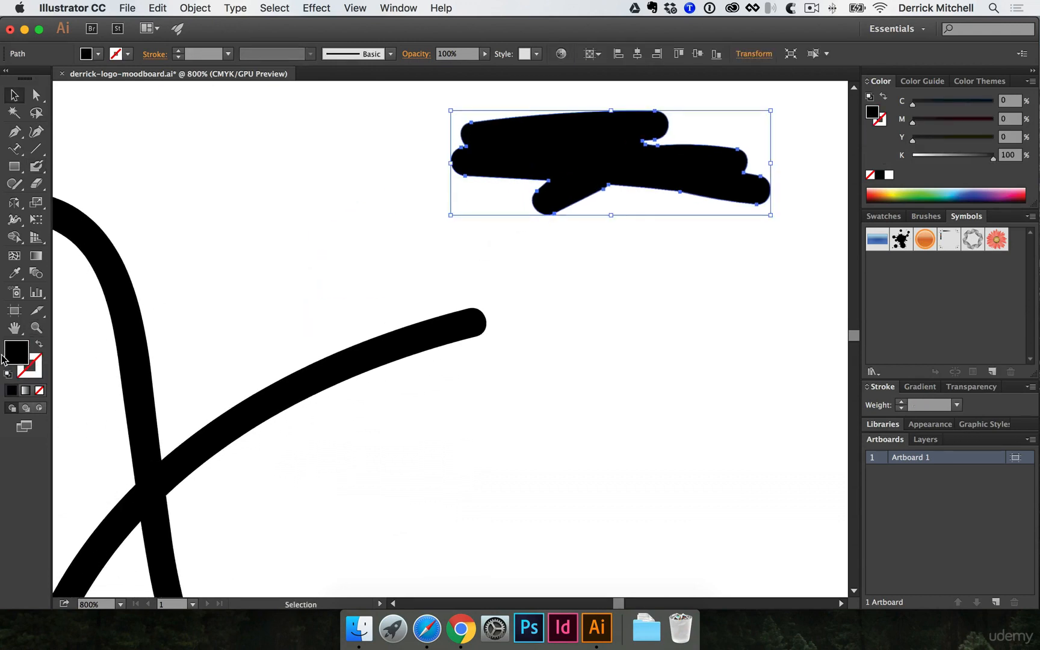
left_click(367, 352)
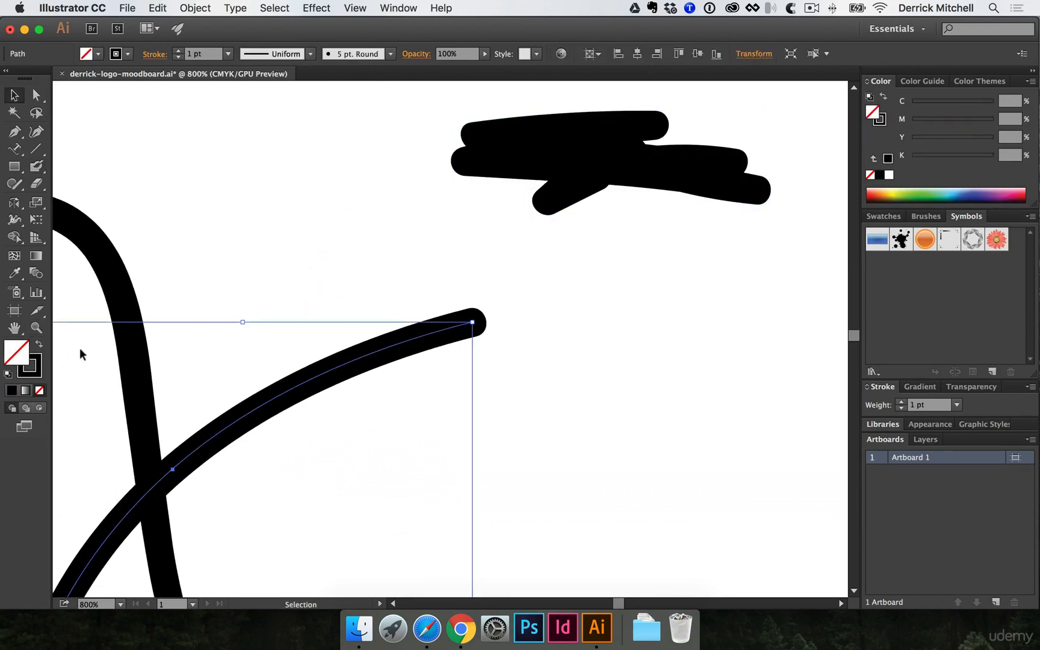
left_click(343, 244)
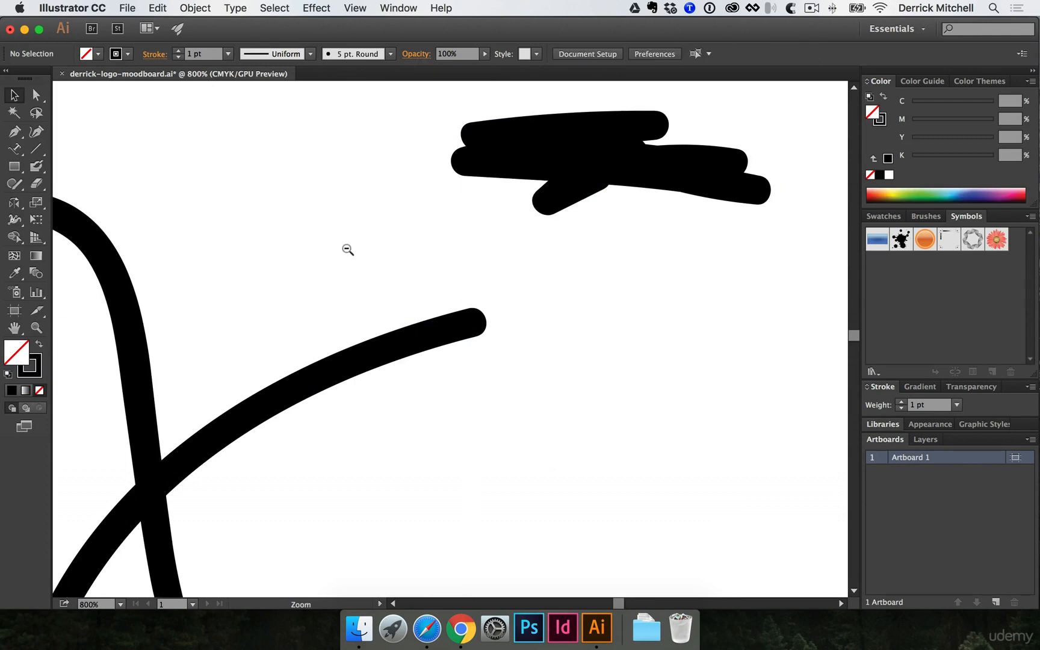
left_click(347, 248, "alt+super")
left_click(494, 389, "alt+super")
left_click(494, 253)
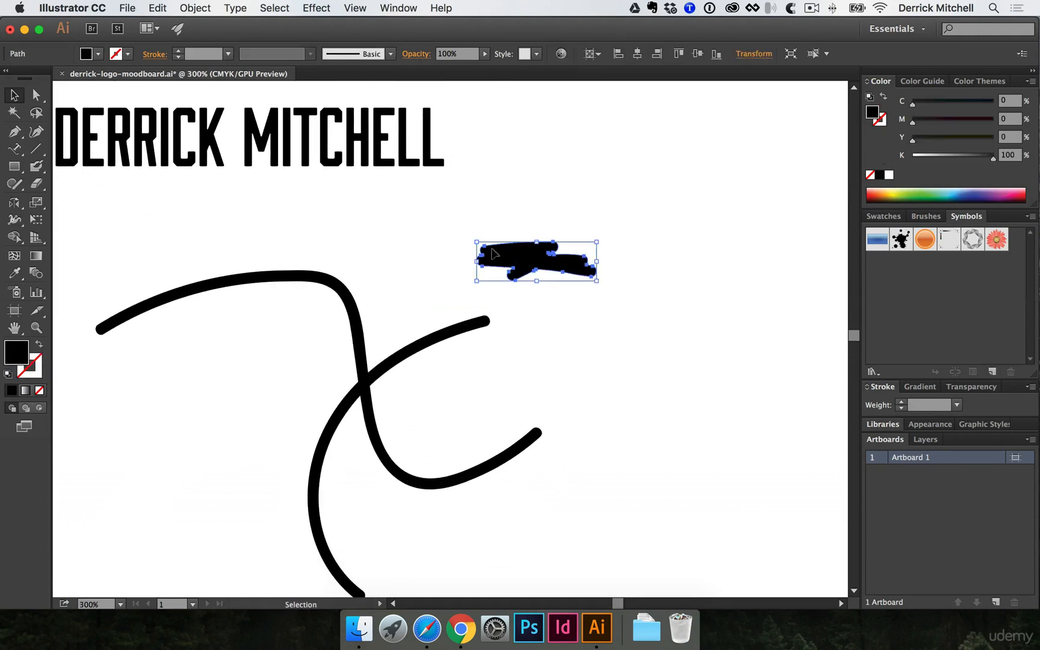
left_click_drag(355, 259, 582, 497)
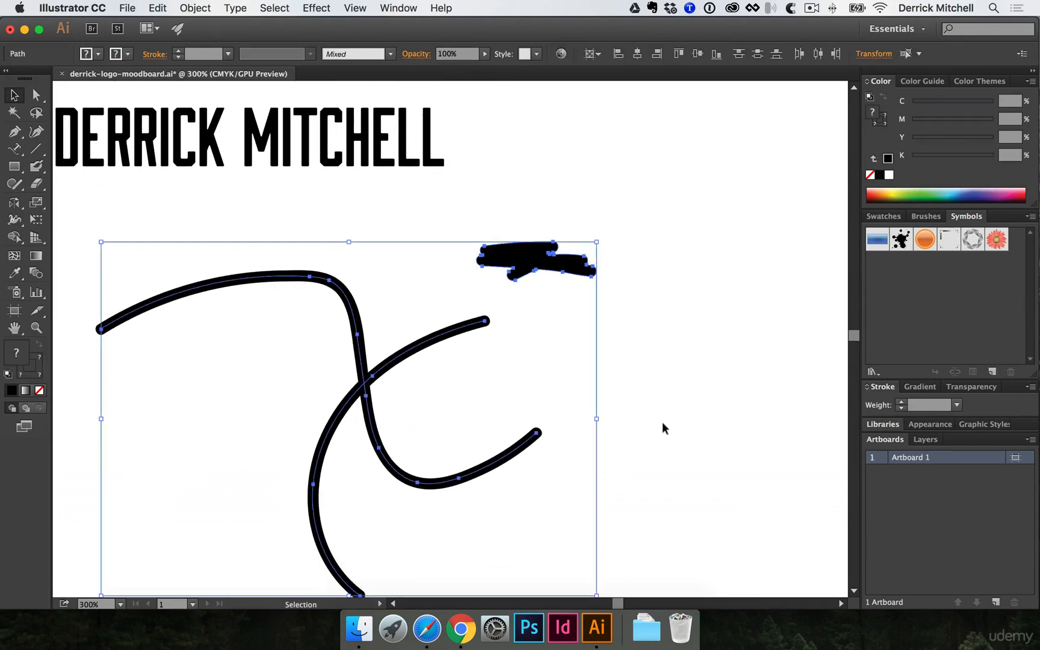
left_click(662, 422)
left_click_drag(654, 290, 474, 262)
- Blob Brush a stroke, a rough box outline and a joined squiggle right of the scribble
key("shift+b")
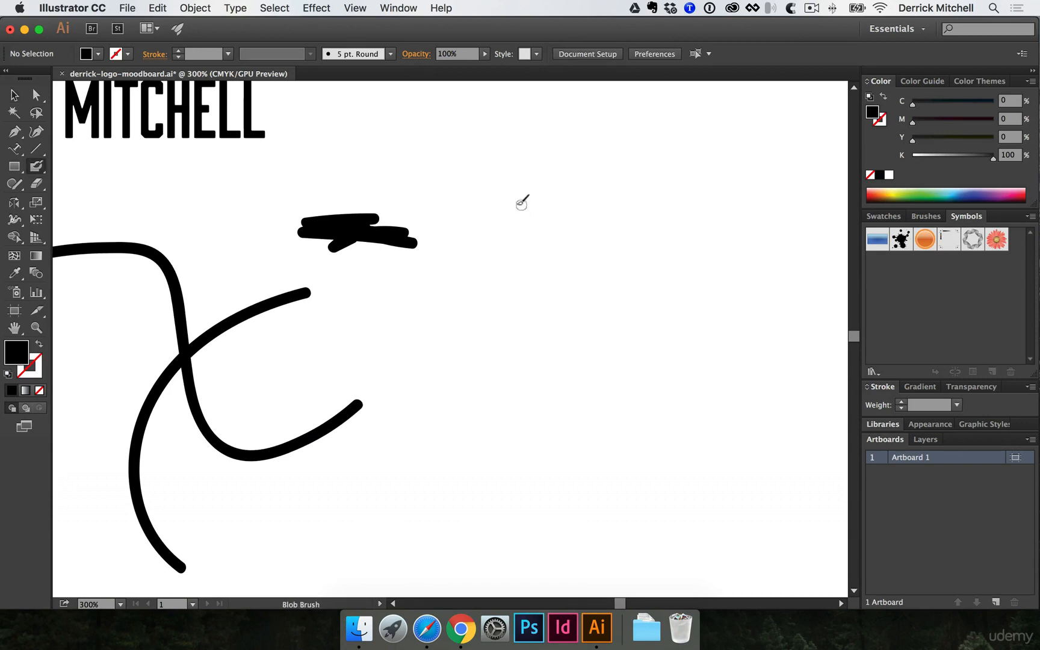
mouse_move(517, 199)
left_mouse_down()
mouse_move(518, 283)
mouse_move(557, 194)
mouse_move(593, 186)
mouse_move(614, 237)
left_mouse_up()
mouse_move(602, 194)
left_mouse_down()
mouse_move(521, 304)
mouse_move(530, 313)
mouse_move(511, 185)
mouse_move(532, 299)
mouse_move(560, 305)
mouse_move(536, 291)
mouse_move(568, 268)
left_mouse_up()
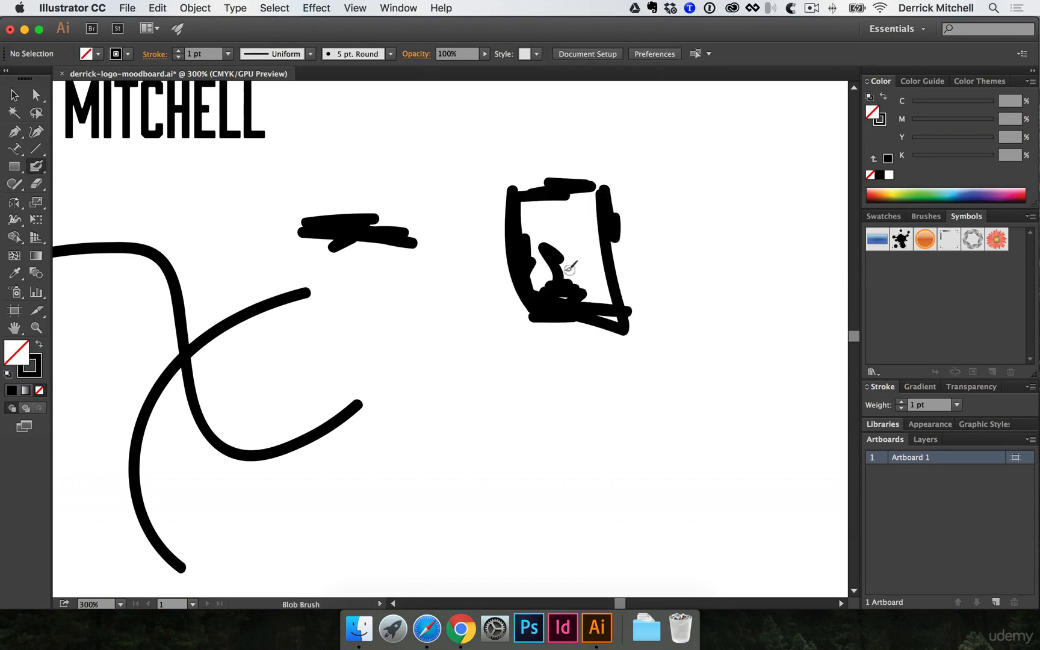
mouse_move(472, 247)
left_mouse_down()
mouse_move(513, 268)
mouse_move(503, 248)
mouse_move(513, 260)
mouse_move(494, 286)
left_mouse_up()
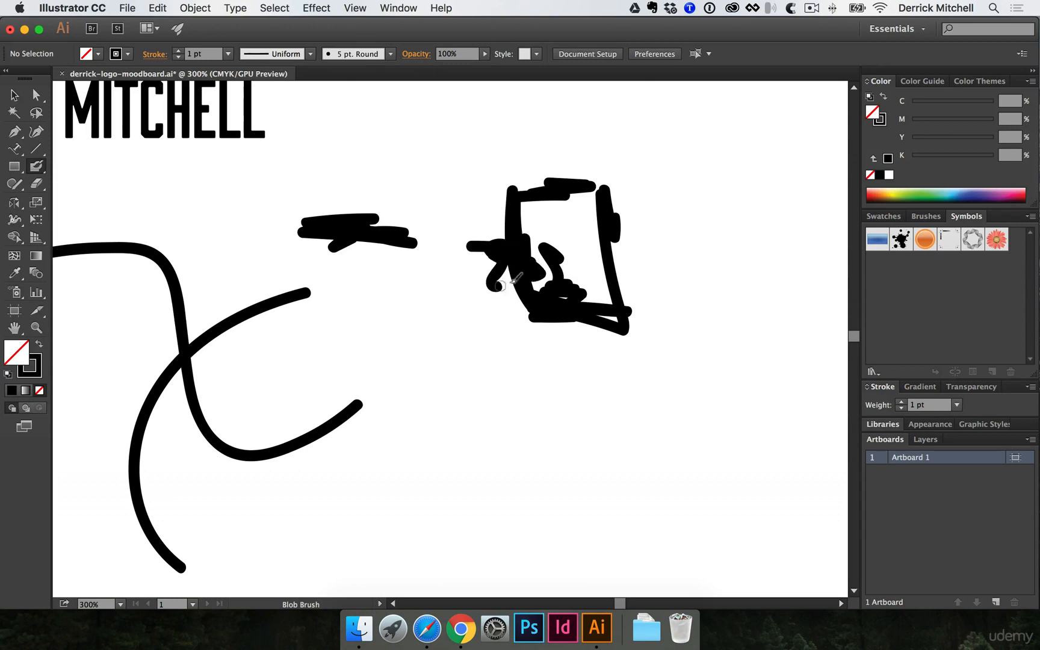
- Fill the scribbled box shape with green and deselect it
key("v")
left_click(508, 265)
key("shift+b")
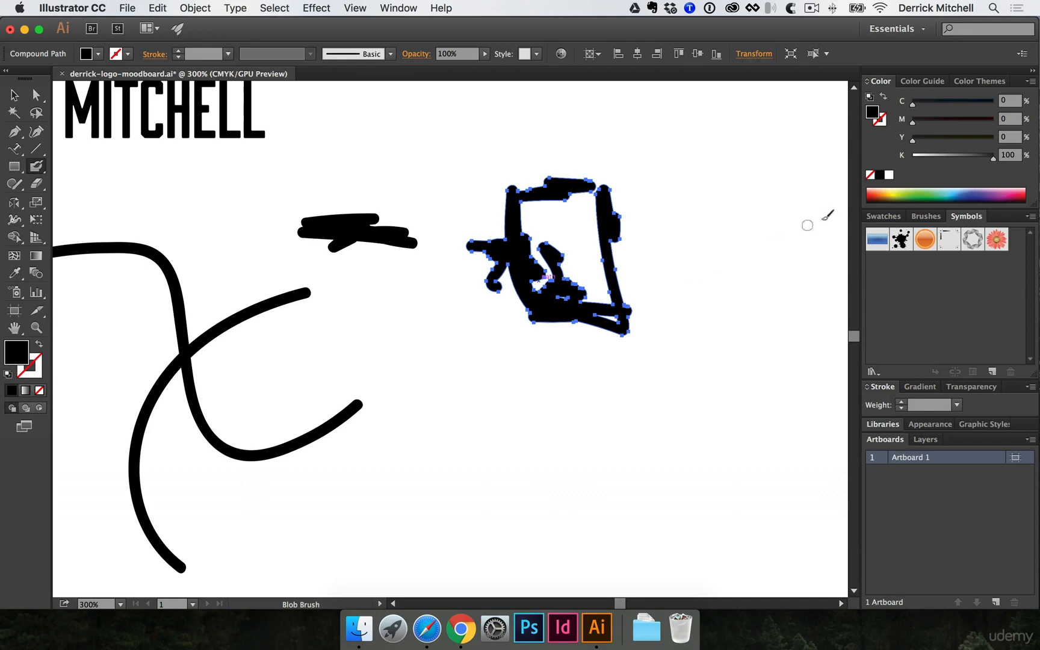
left_click(899, 192)
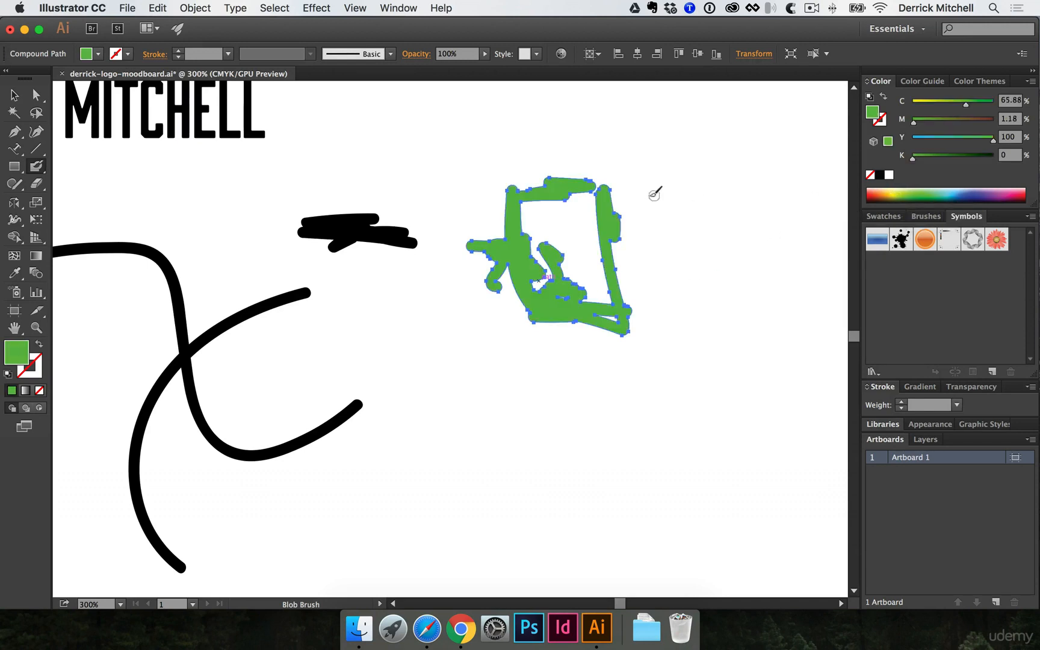
key("super+shift+a")
- Sample black from the scribble and paint a black diagonal stroke, shifting it right and down
key("i")
left_click(361, 231)
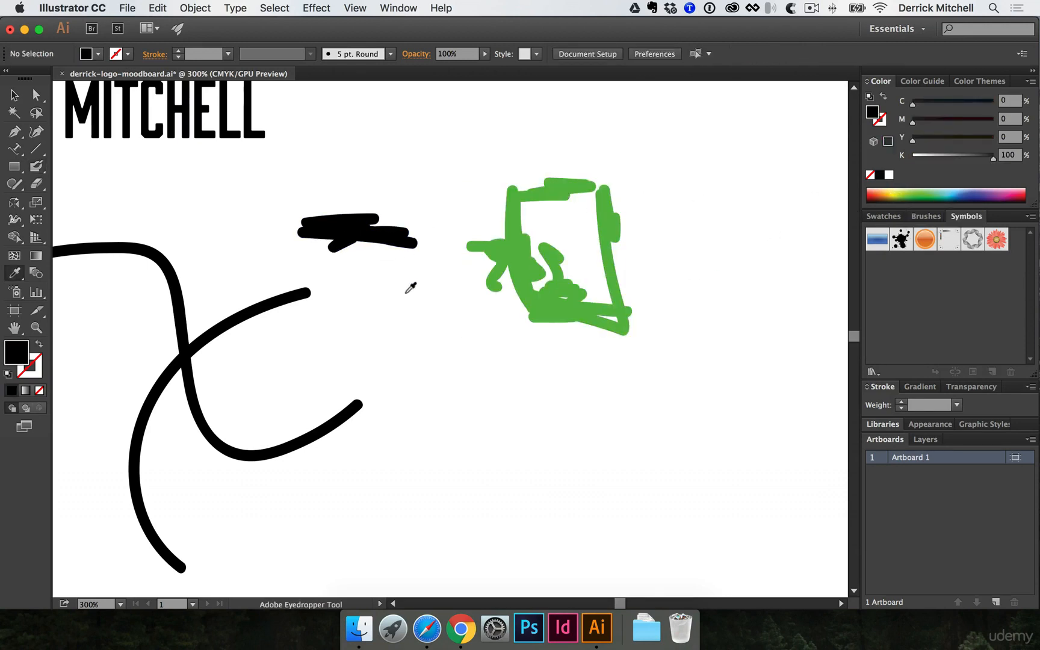
key("b")
left_click_drag(671, 266, 554, 349)
mouse_move(626, 295)
left_mouse_down()
mouse_move(631, 341)
mouse_move(653, 349)
left_mouse_up()
- Move the green shape left and add a green zigzag onto it
key("v")
left_click_drag(594, 319, 530, 320)
key("shift+b")
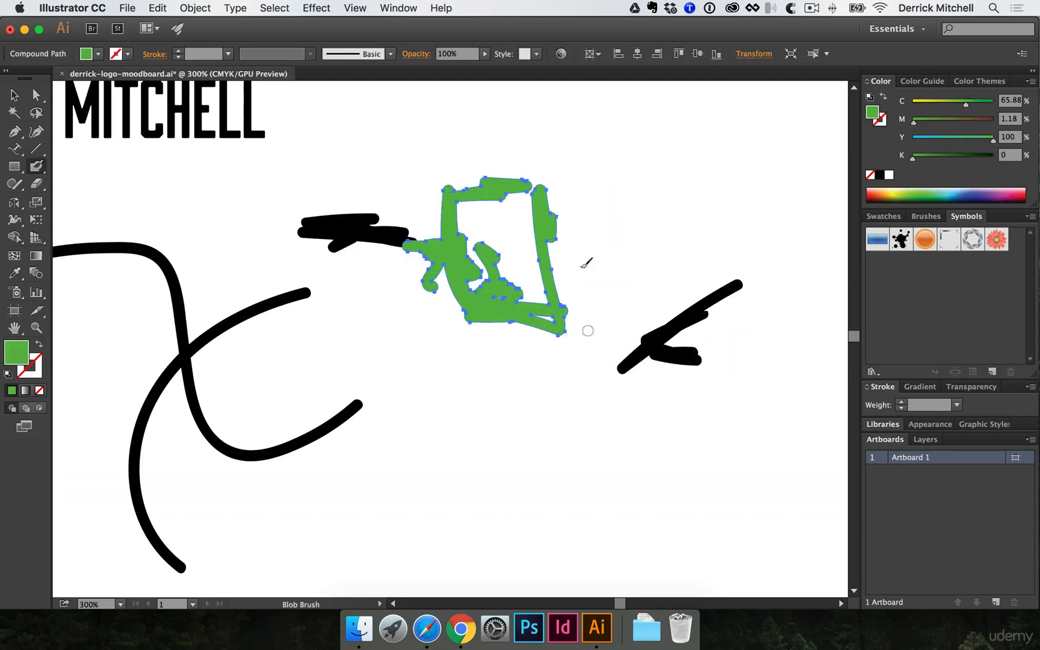
mouse_move(570, 260)
left_mouse_down()
mouse_move(541, 319)
mouse_move(584, 325)
mouse_move(517, 313)
mouse_move(555, 301)
left_mouse_up()
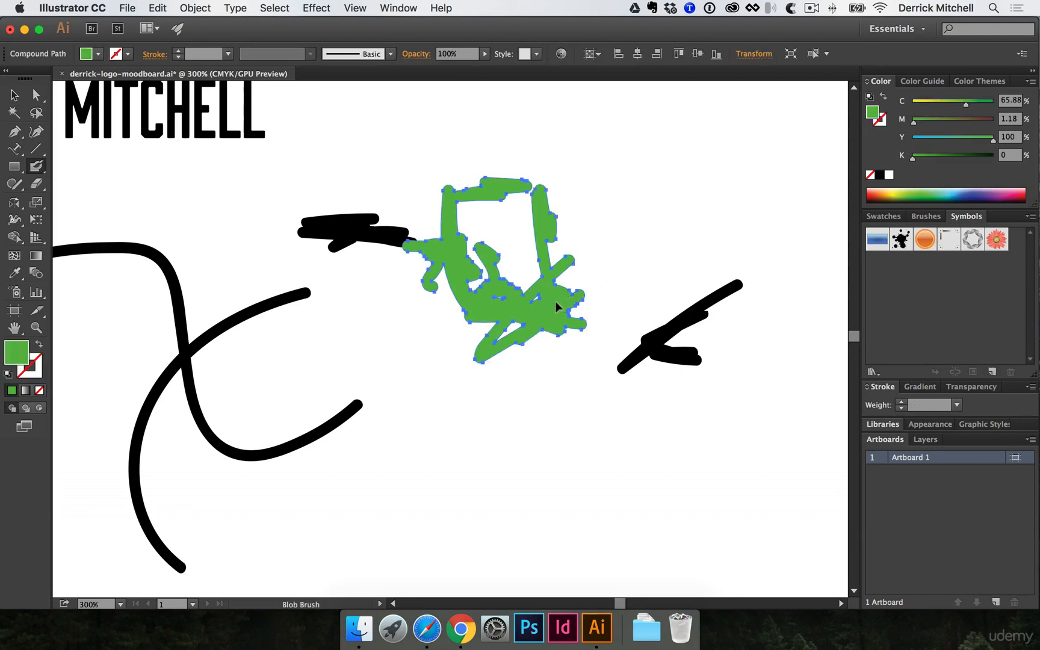
- Delete the green shape and black strokes, then undo the deletion and deselect
key("v")
left_click_drag(371, 197, 745, 450)
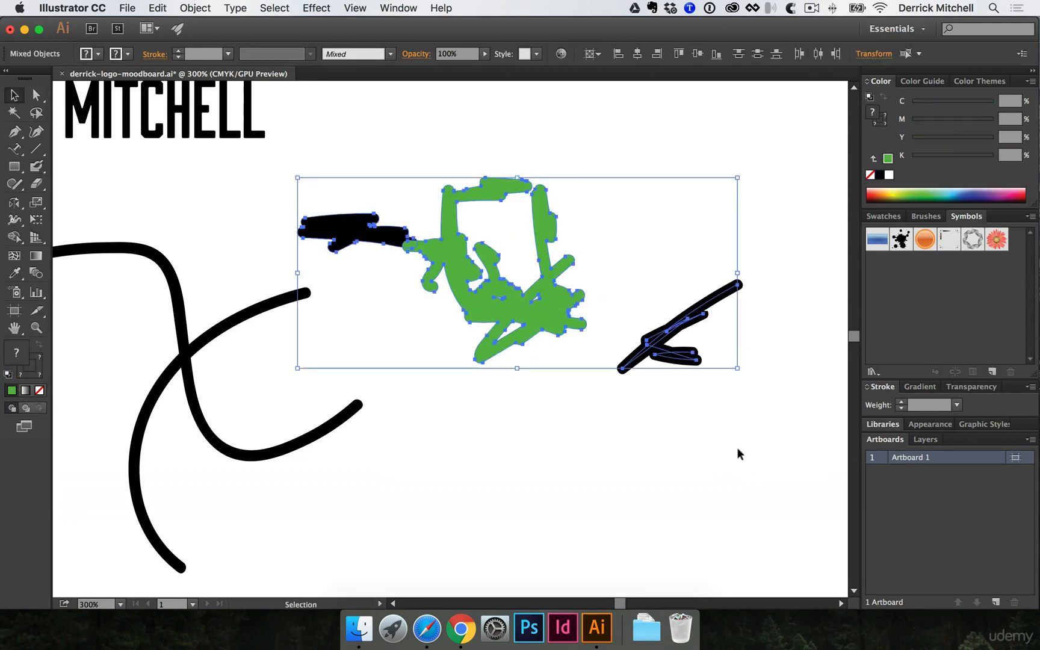
key("Delete")
key("super+z")
left_click(656, 100)
- Erase the green shape's lower-right strokes with the Eraser tool
key("shift+e")
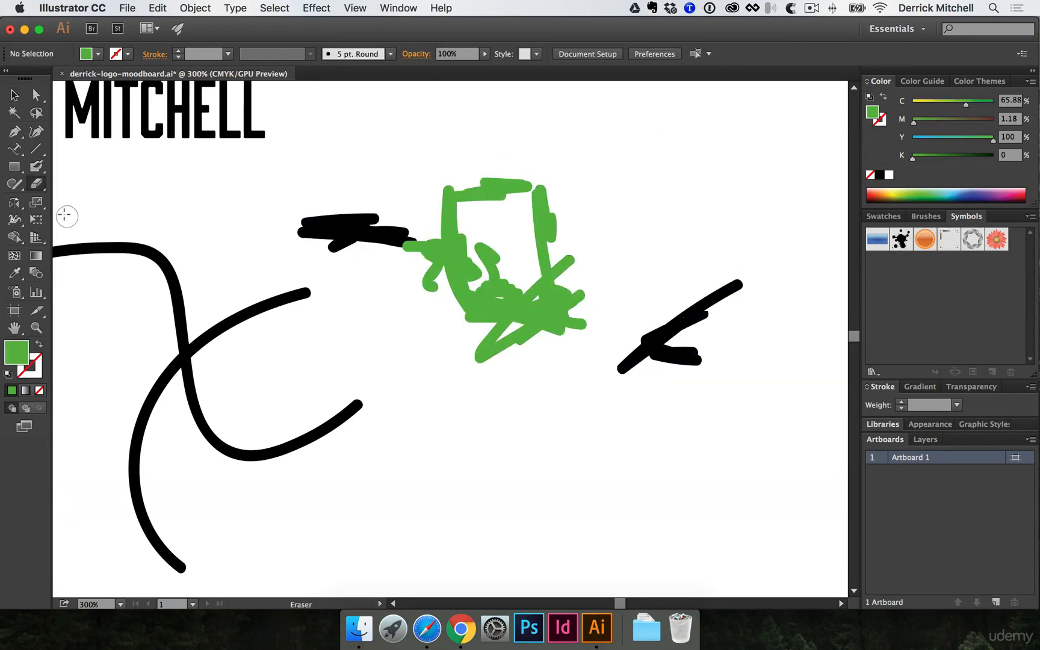
left_click(37, 184)
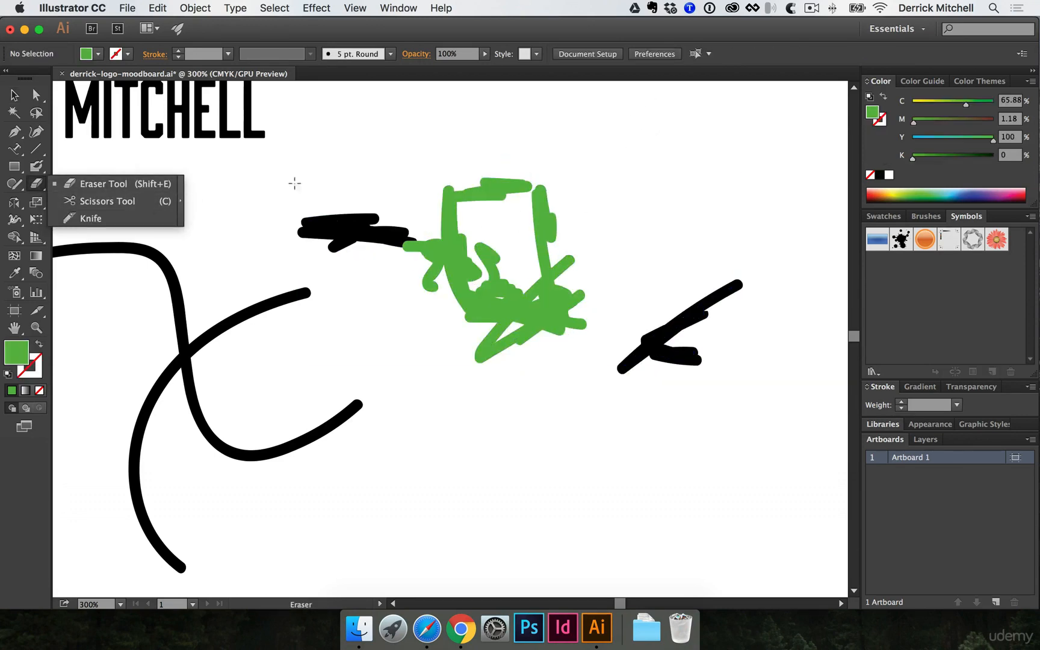
mouse_move(571, 289)
left_mouse_down()
mouse_move(580, 283)
mouse_move(578, 331)
mouse_move(547, 292)
mouse_move(531, 341)
left_mouse_up()
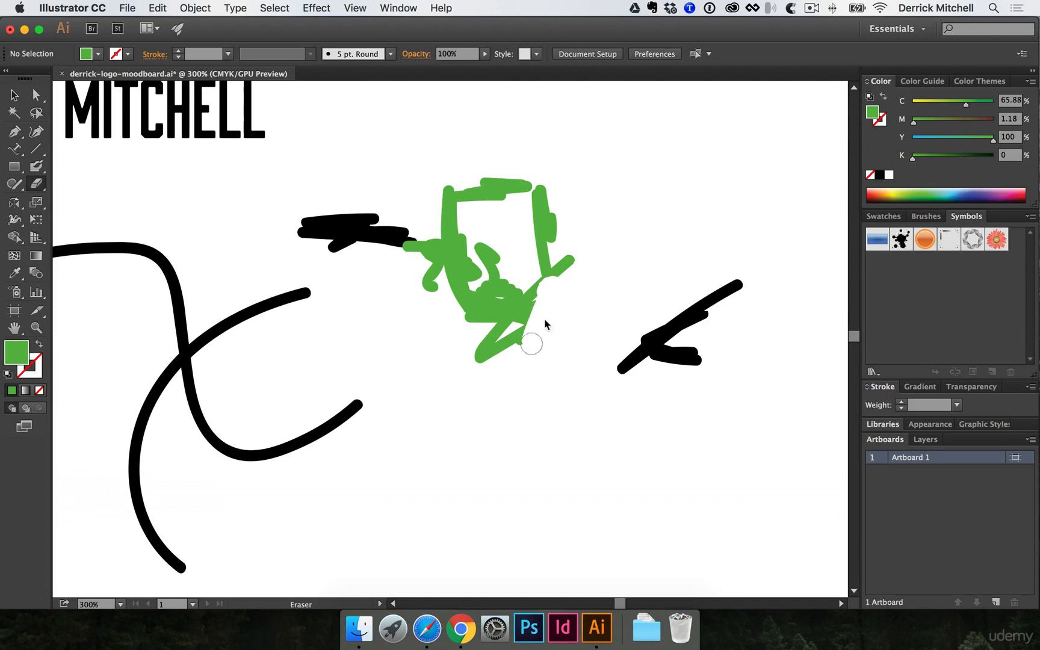
- Marquee-select all four brush strokes and the green shape at 200% and delete them
key("v")
left_click(479, 270)
key("super+minus")
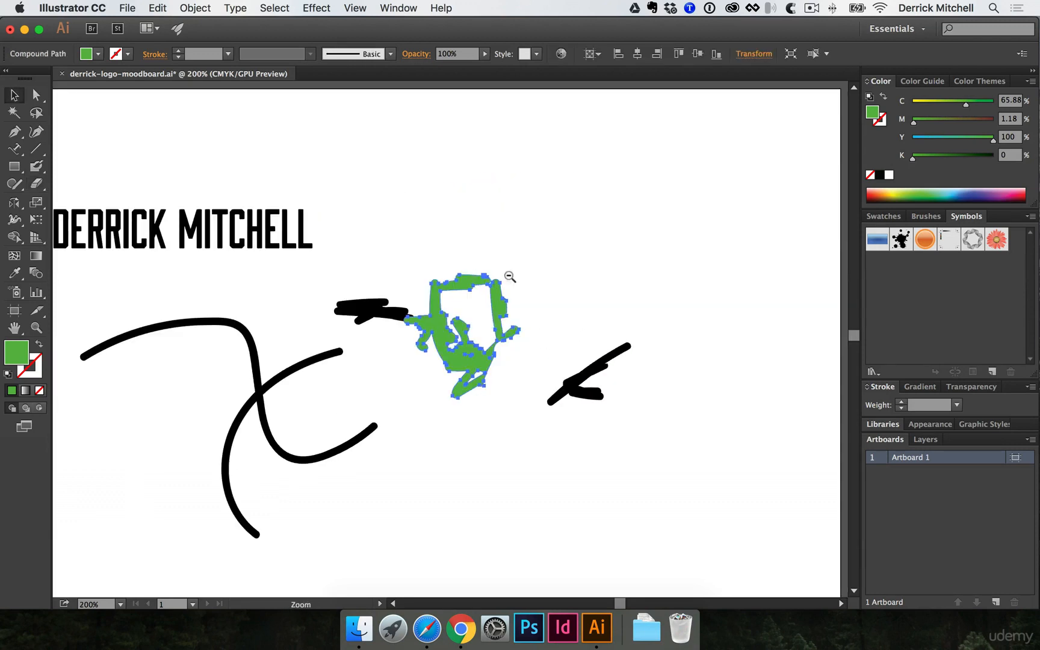
left_click_drag(246, 292, 650, 445)
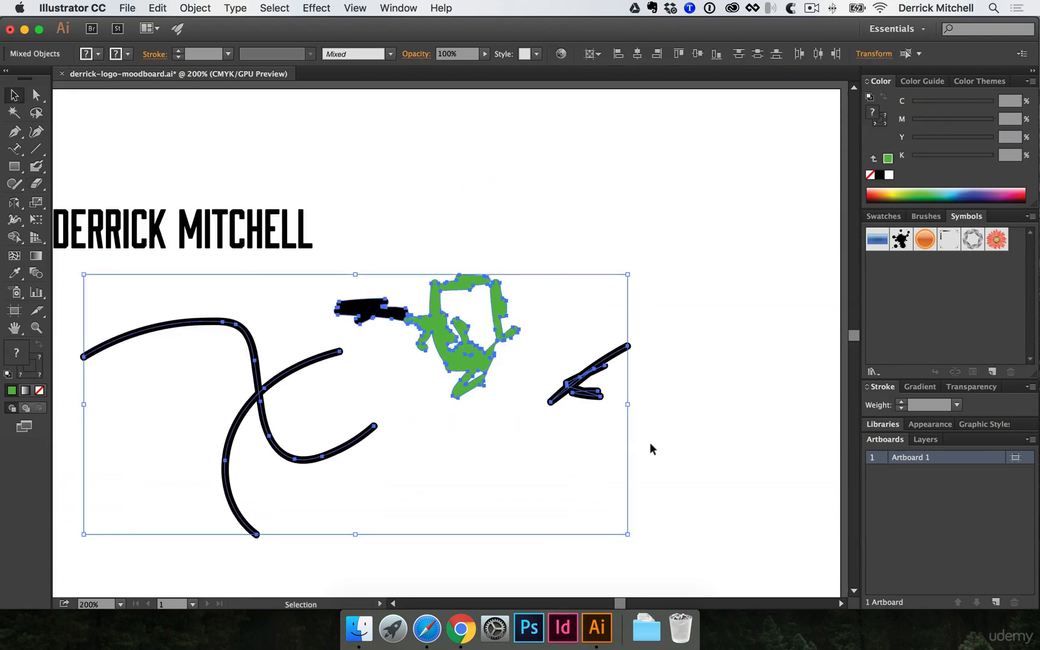
key("Delete")
scroll(654, 447, "left", 5)
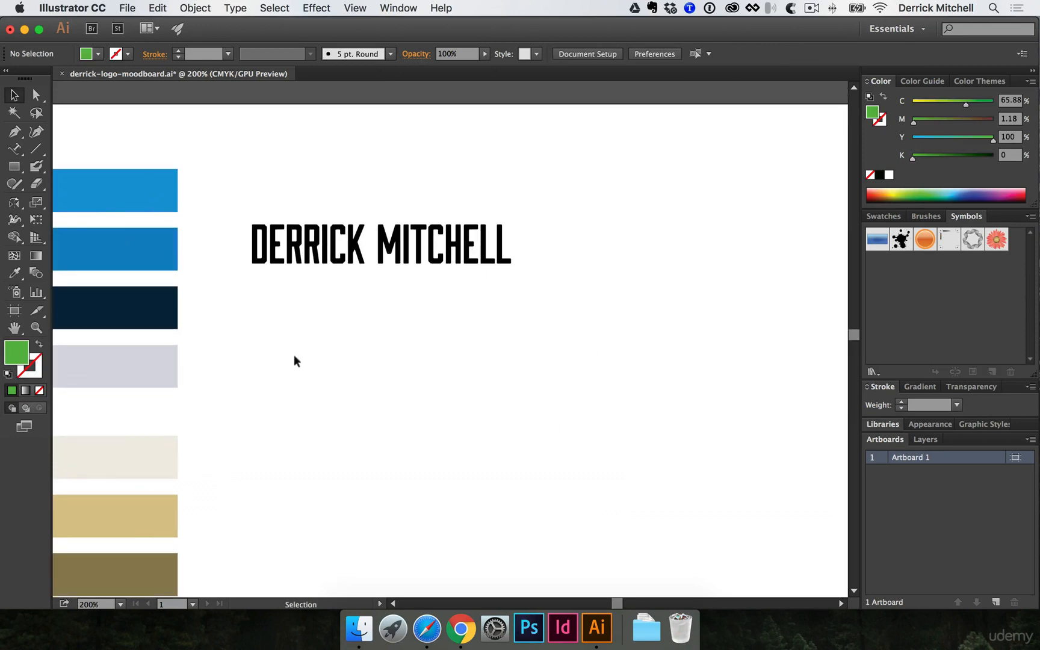
- Draw a large green rectangle, a square at its upper right and a tall rectangle over its lower-right corner
key("m")
left_click(13, 168)
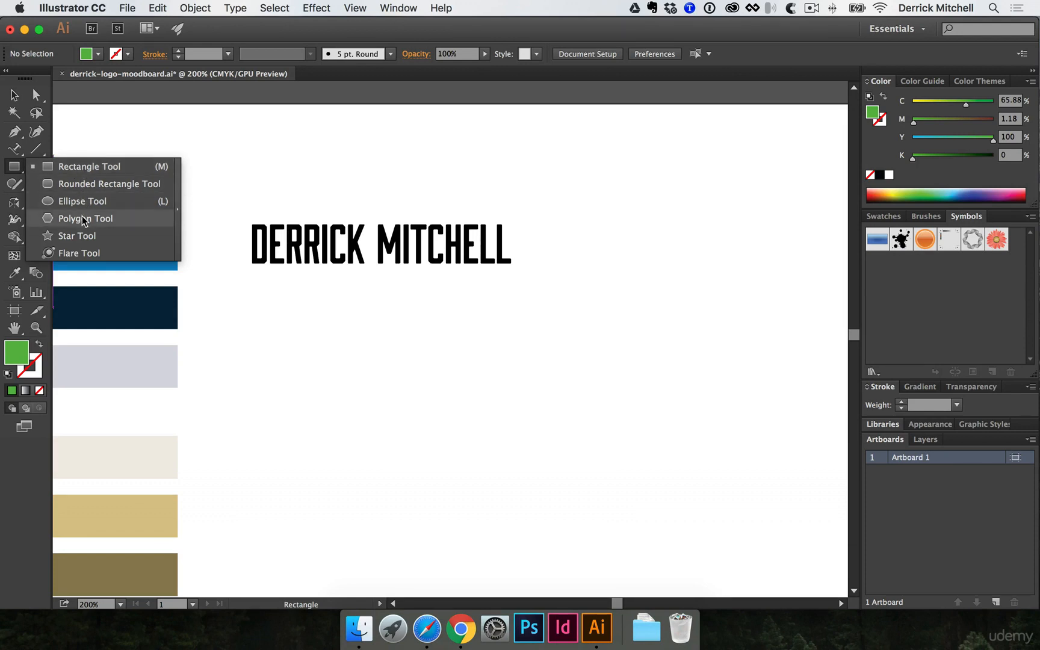
left_click_drag(287, 326, 587, 509)
left_click_drag(652, 278, 532, 392)
left_click_drag(639, 515, 550, 365)
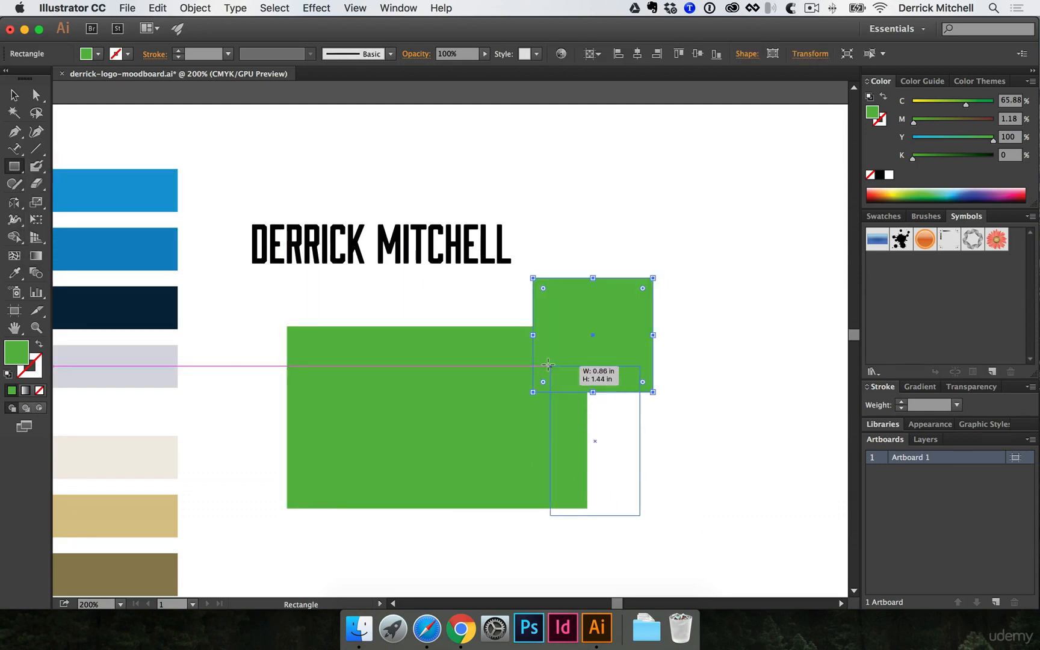
left_click_drag(648, 489, 535, 417)
key("v")
left_click(583, 391)
left_click_drag(656, 380, 309, 298)
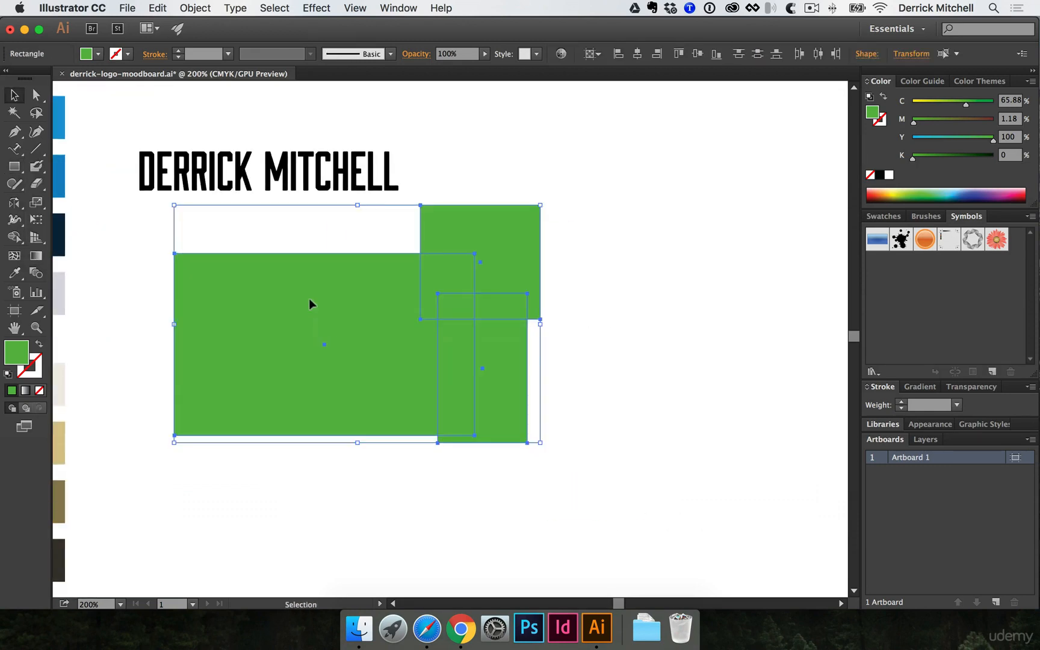
left_click(819, 424)
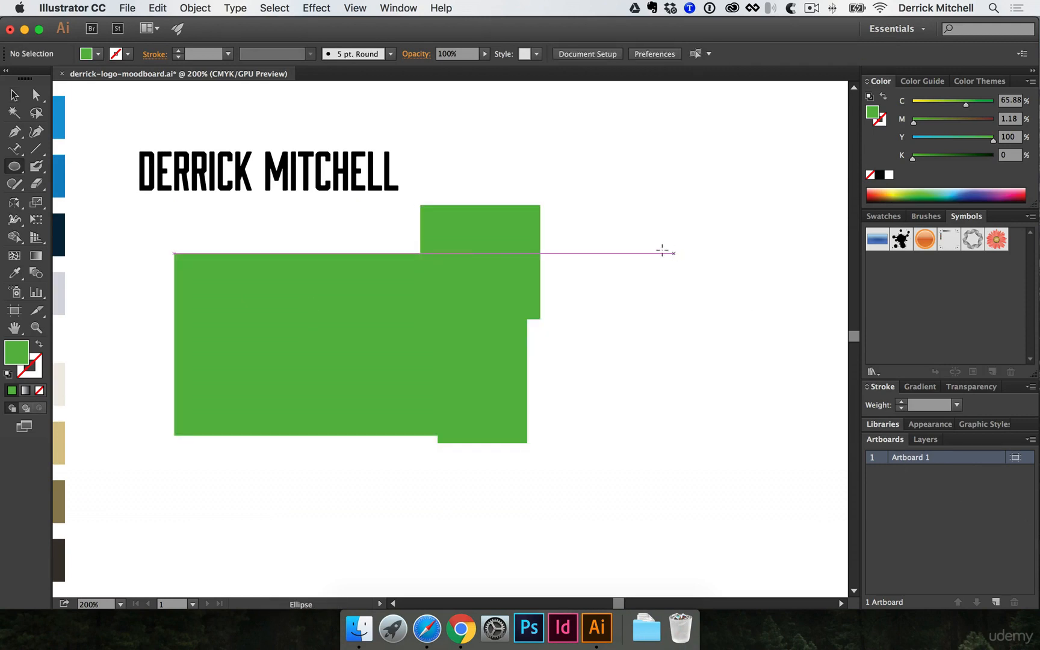
- Set the fill to cyan and draw several overlapping circles and ellipses right of the rectangles
key("l")
left_click(15, 169)
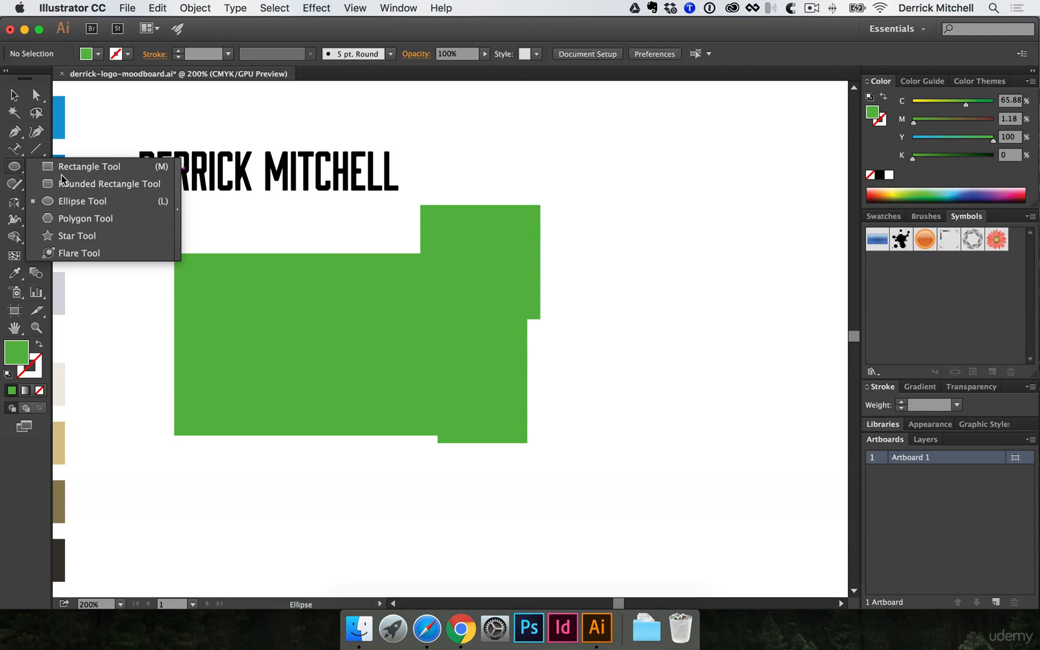
left_click_drag(926, 137, 909, 151)
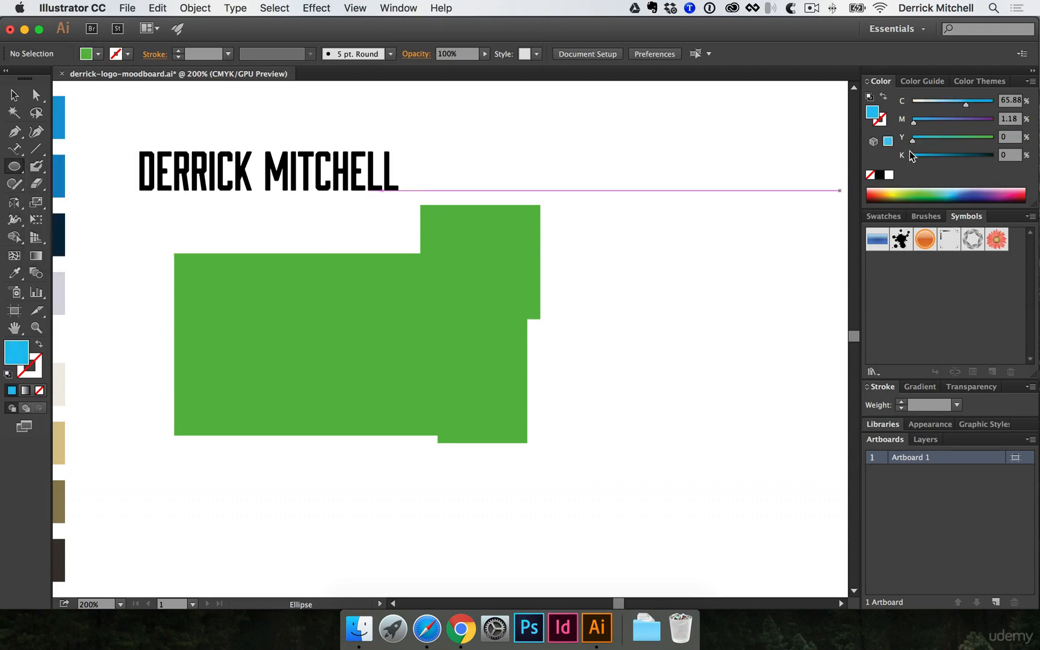
left_click_drag(630, 205, 740, 315)
left_click_drag(788, 226, 700, 335)
mouse_move(793, 399)
left_mouse_down()
mouse_move(715, 315)
mouse_move(656, 281)
left_mouse_up()
left_click_drag(586, 260, 715, 344)
left_click_drag(606, 220, 726, 340)
- Add ellipses at the cloud's lower left and lower right
scroll(730, 337, "right", 3)
left_click_drag(517, 383, 639, 312)
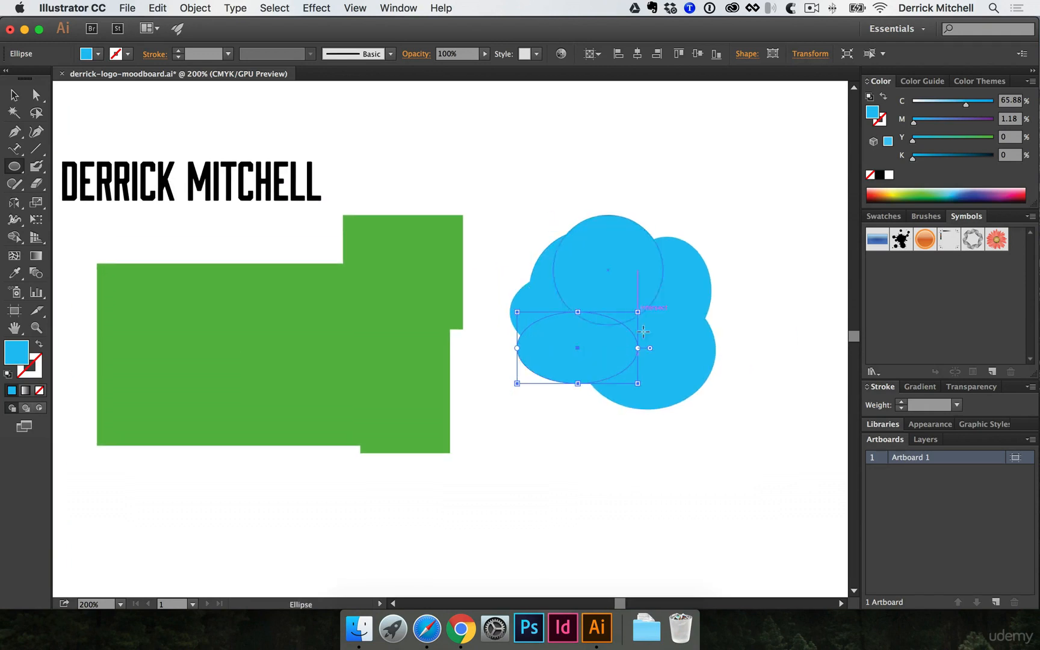
mouse_move(784, 317)
left_mouse_down()
mouse_move(758, 312)
mouse_move(650, 383)
left_mouse_up()
left_click_drag(761, 251, 668, 355)
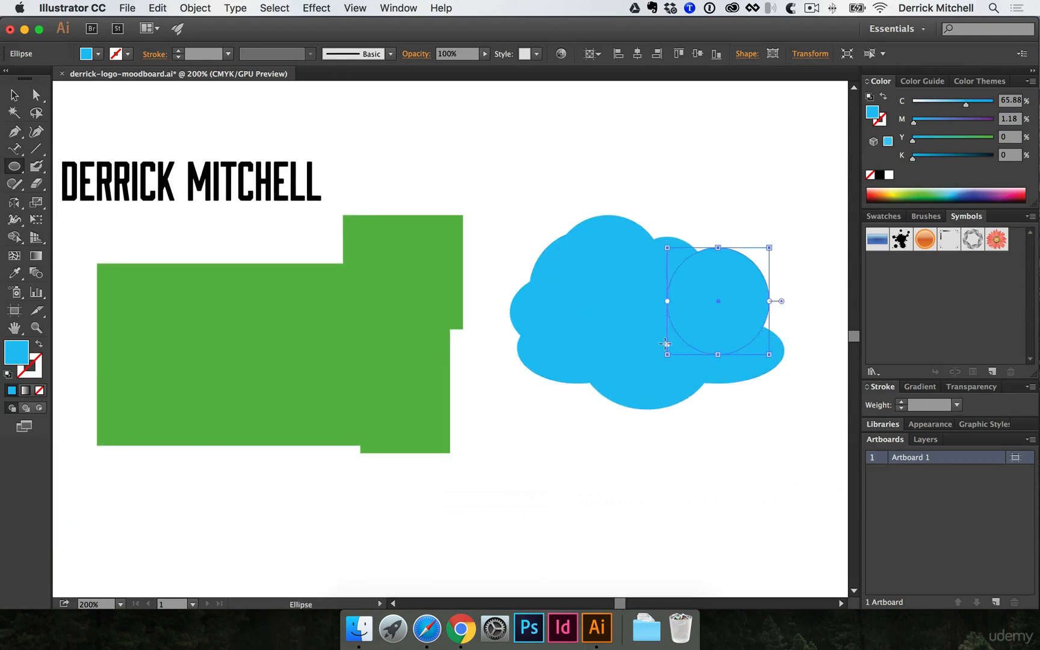
scroll(528, 309, "right", 3)
- Marquee-select all of the cloud's ellipses, undoing an accidental circle move
key("v")
mouse_move(425, 197)
left_mouse_down()
mouse_move(504, 309)
mouse_move(666, 425)
left_mouse_up()
left_click(667, 422)
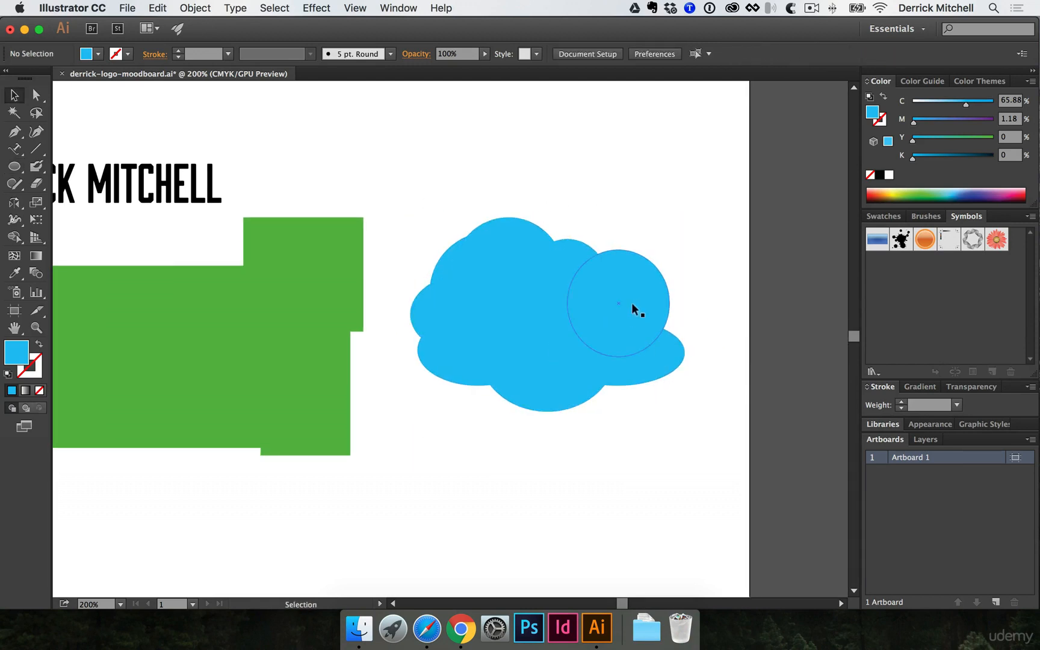
left_click_drag(631, 303, 649, 282)
key("super+z")
left_click_drag(419, 205, 671, 424)
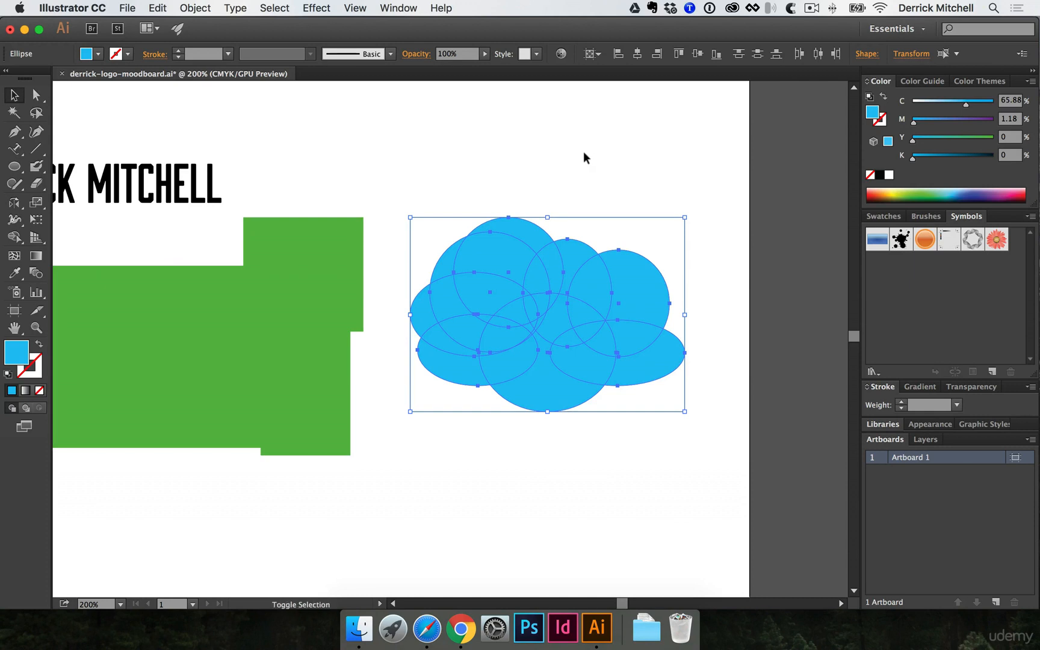
key("shift+m")
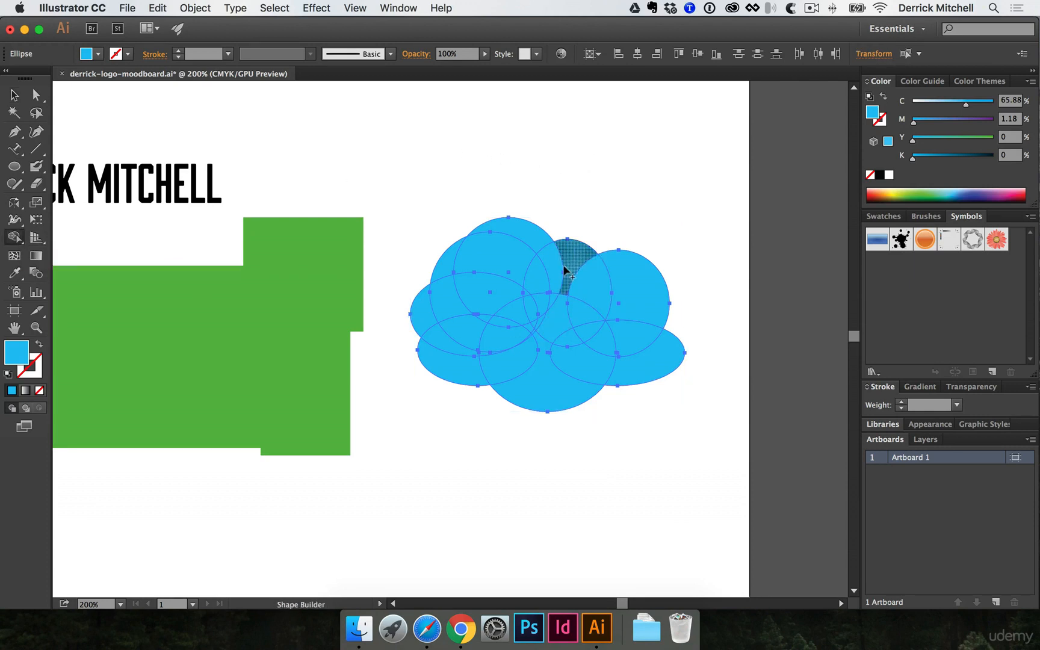
- Unite the cloud's top-left ellipse regions with the Shape Builder
mouse_move(569, 270)
left_mouse_down()
mouse_move(502, 264)
mouse_move(469, 313)
mouse_move(443, 293)
left_mouse_up()
left_click_drag(486, 240, 539, 239)
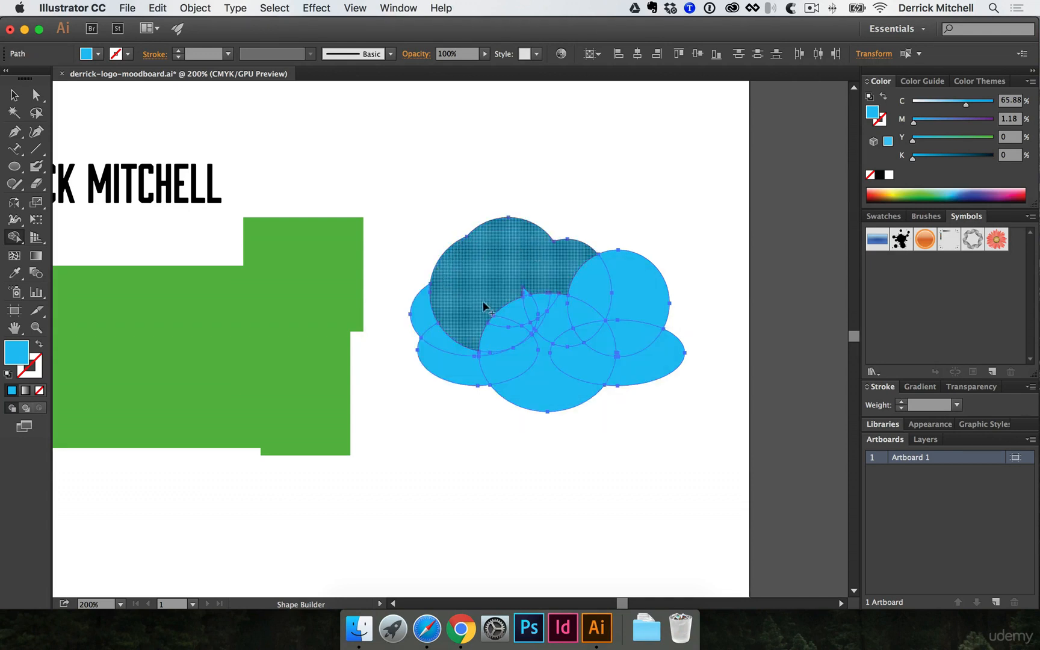
mouse_move(522, 325)
left_mouse_down()
mouse_move(498, 318)
mouse_move(546, 325)
left_mouse_up()
key("v")
left_click(587, 420)
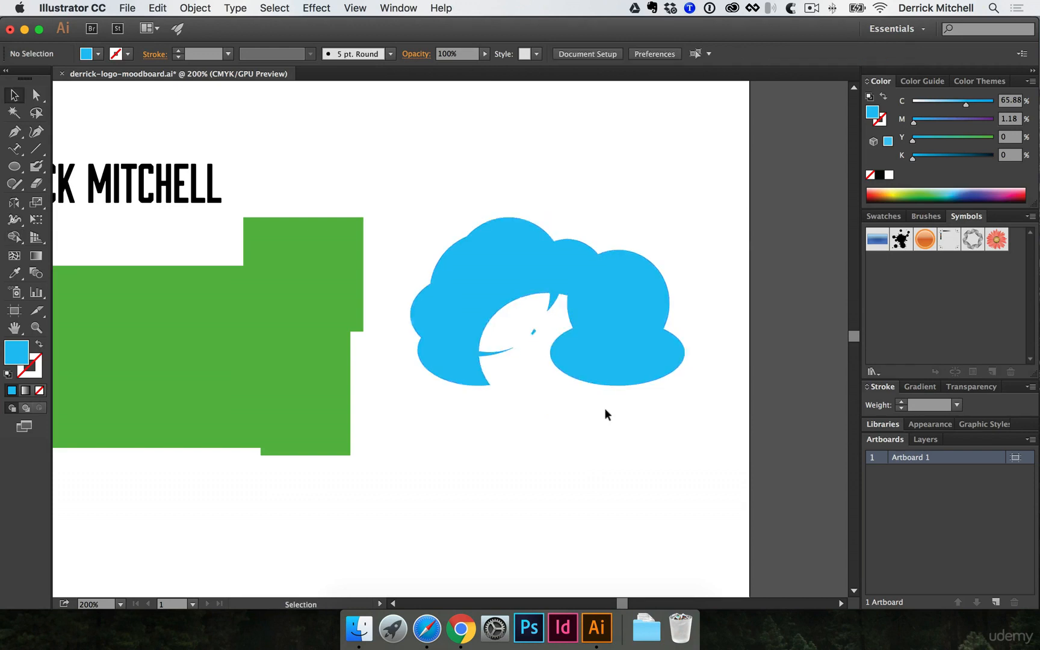
left_click(538, 277)
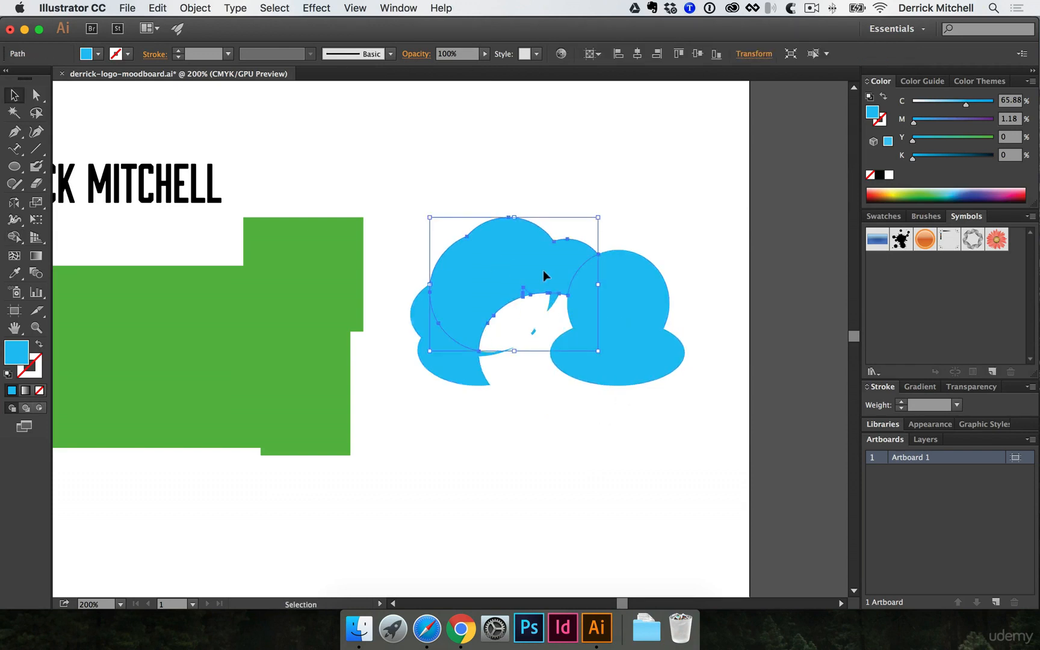
left_click(427, 213)
- Reselect all the cloud shapes and merge the remaining regions into one cloud
key("shift+m")
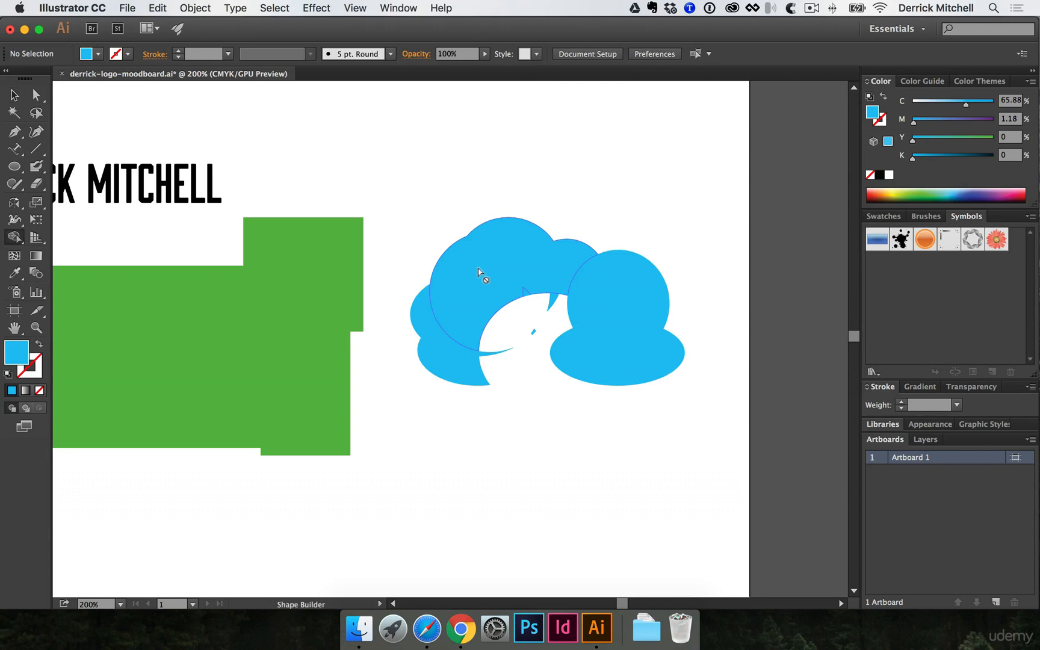
left_click_drag(404, 191, 688, 412)
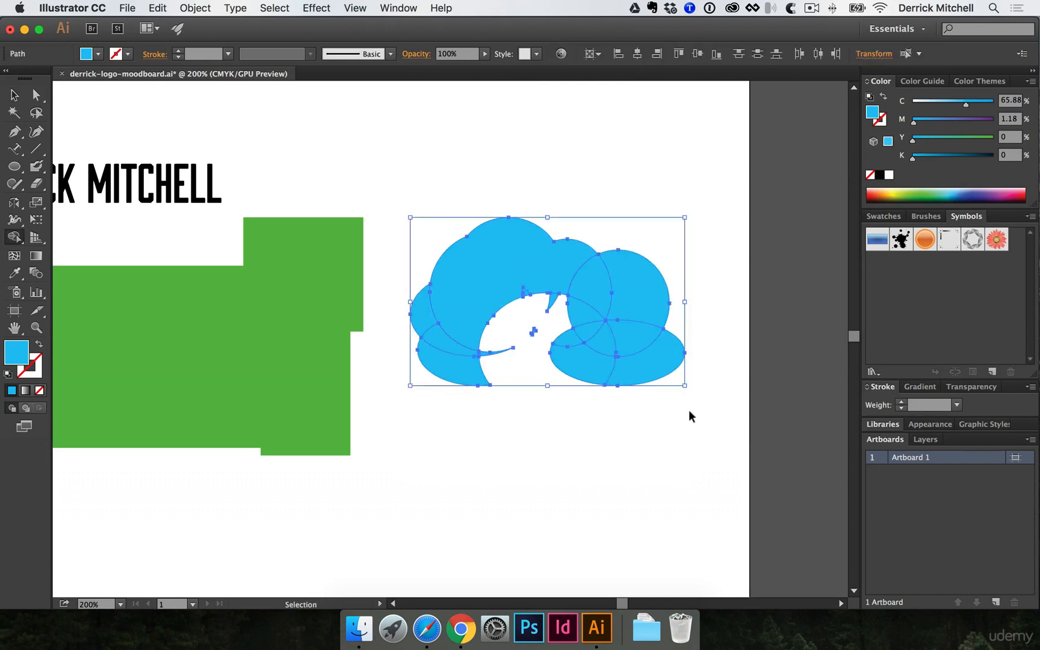
mouse_move(657, 366)
left_mouse_down()
mouse_move(627, 366)
mouse_move(611, 311)
mouse_move(581, 321)
mouse_move(502, 277)
mouse_move(424, 309)
mouse_move(438, 372)
left_mouse_up()
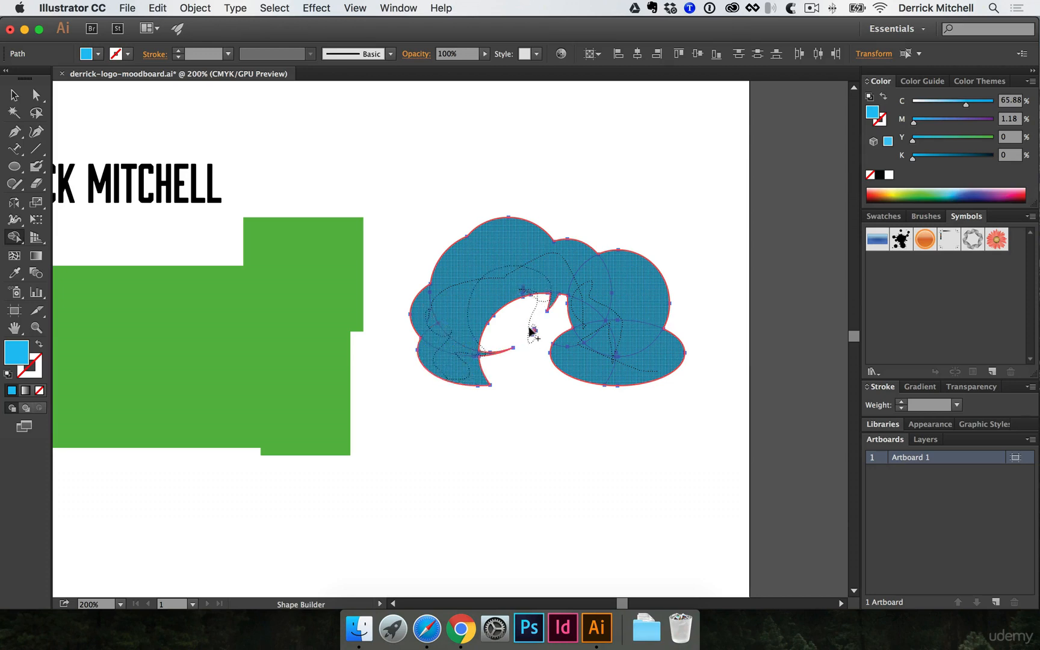
left_click_drag(529, 327, 530, 331)
key("v")
left_click(555, 445)
left_click(630, 334)
left_click(608, 412)
- Drag the cloud around the green shapes to find its position
left_click_drag(612, 354, 525, 242)
left_click(507, 311)
left_click_drag(515, 200, 315, 308)
key("space")
left_click_drag(347, 326, 587, 361)
left_click_drag(571, 361, 501, 380)
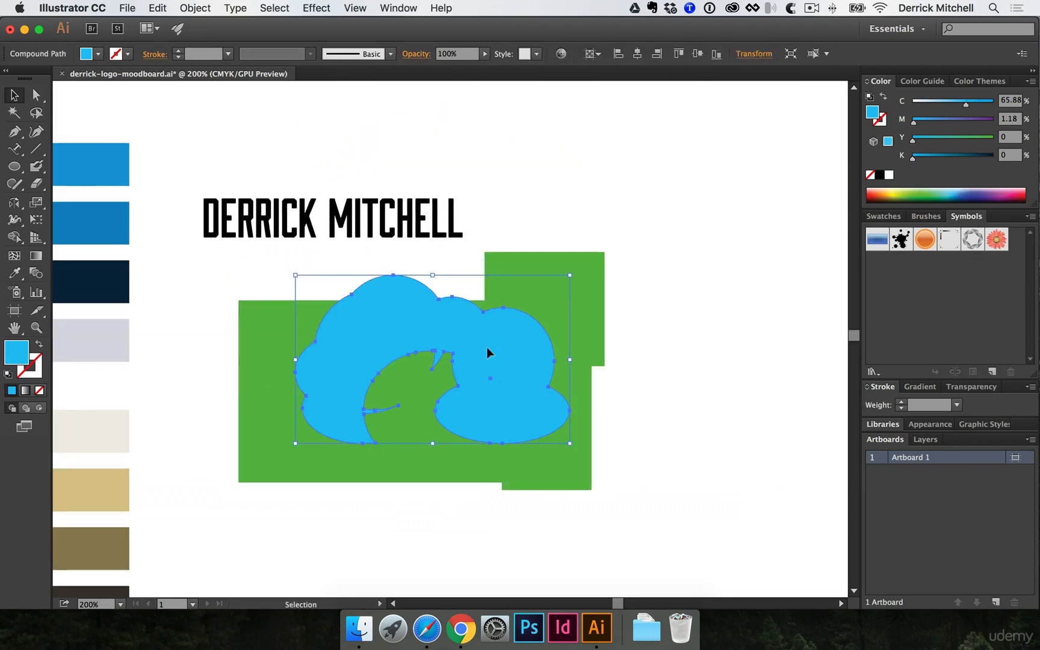
left_click_drag(453, 341, 692, 329)
- Nudge the cloud up and right of the green rectangles and bring the swatches back into view
key("space")
left_click_drag(682, 339, 657, 347)
left_click_drag(560, 300, 601, 249)
left_click_drag(345, 228, 565, 480)
left_click(566, 480)
left_click_drag(489, 465, 601, 460)
left_click_drag(339, 452, 382, 416)
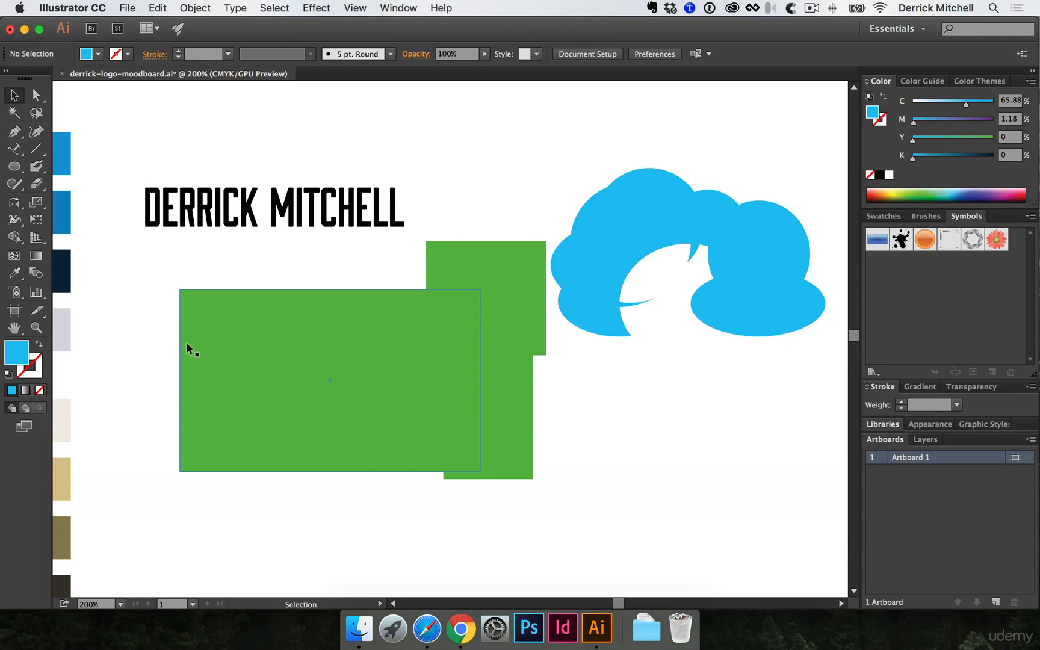
left_click(23, 222)
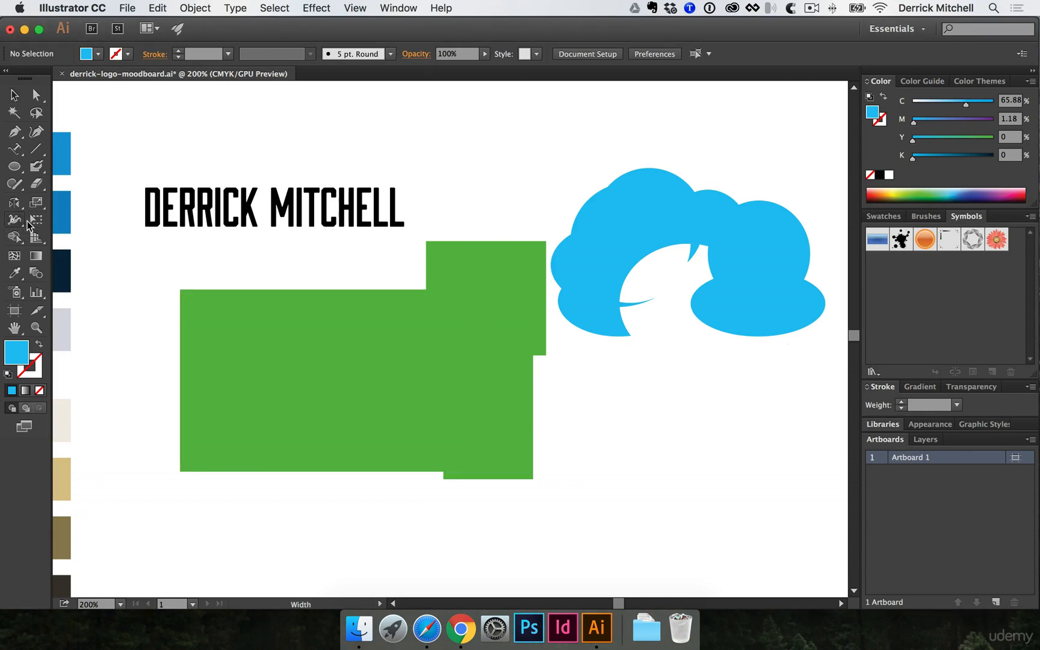
left_click(22, 223)
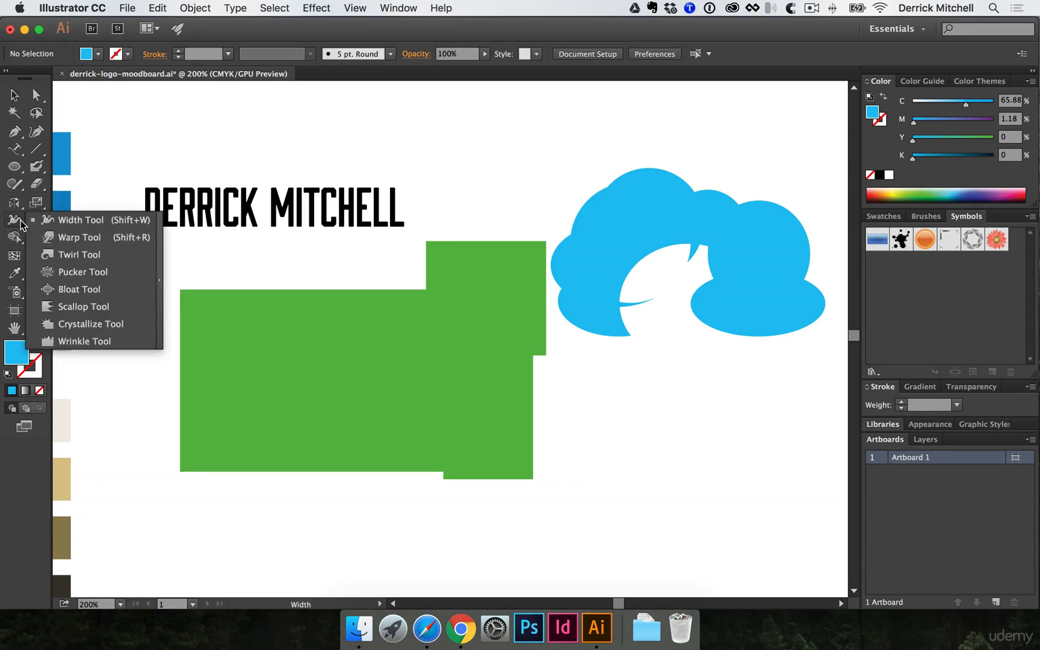
- Draw a straight horizontal blue line below the cloud
key("space")
left_click_drag(424, 349, 248, 285)
key("p")
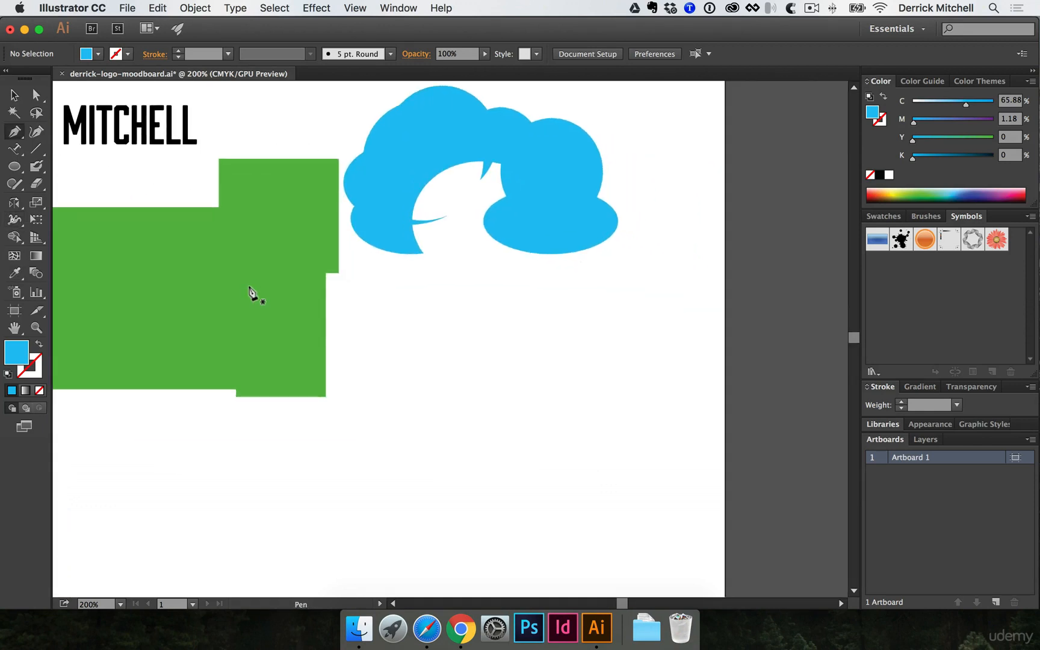
left_click(378, 322)
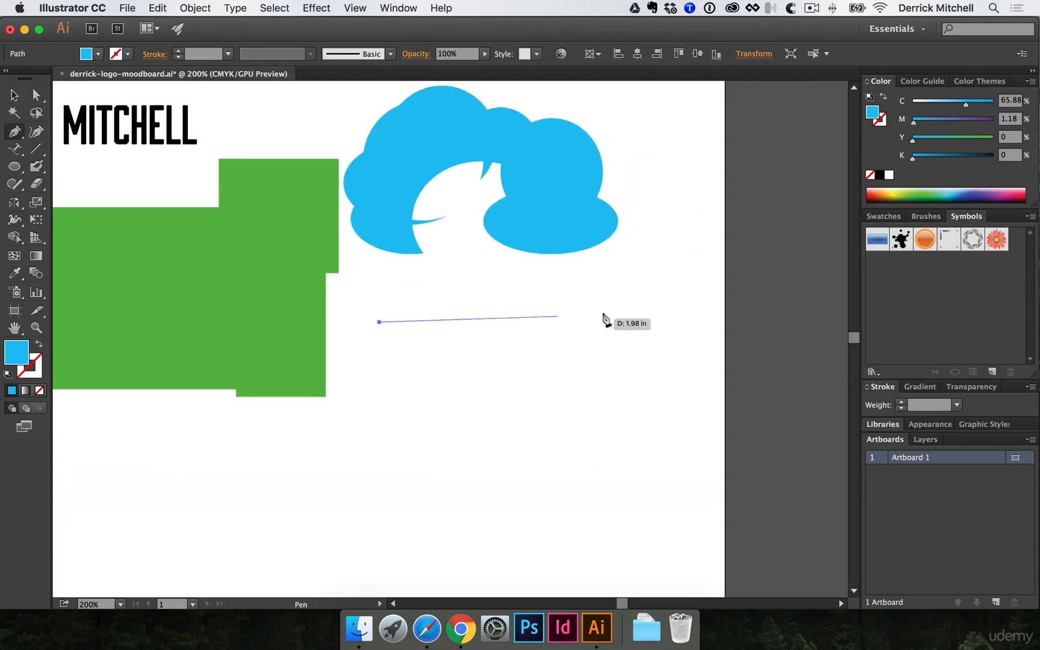
left_click(617, 322, "shift")
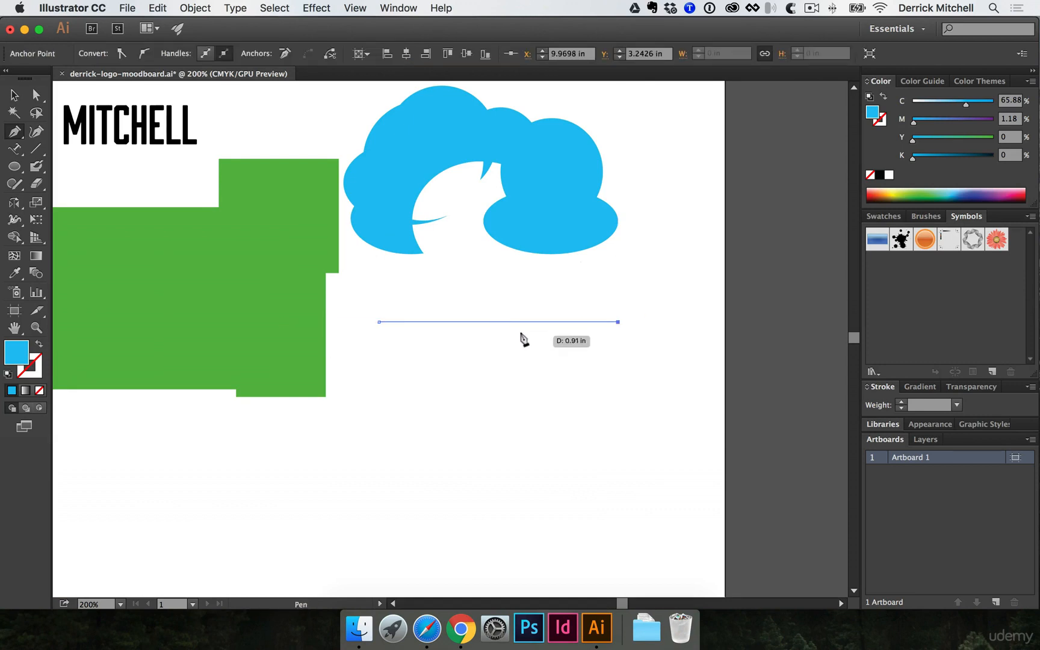
key("shift+x")
key("v")
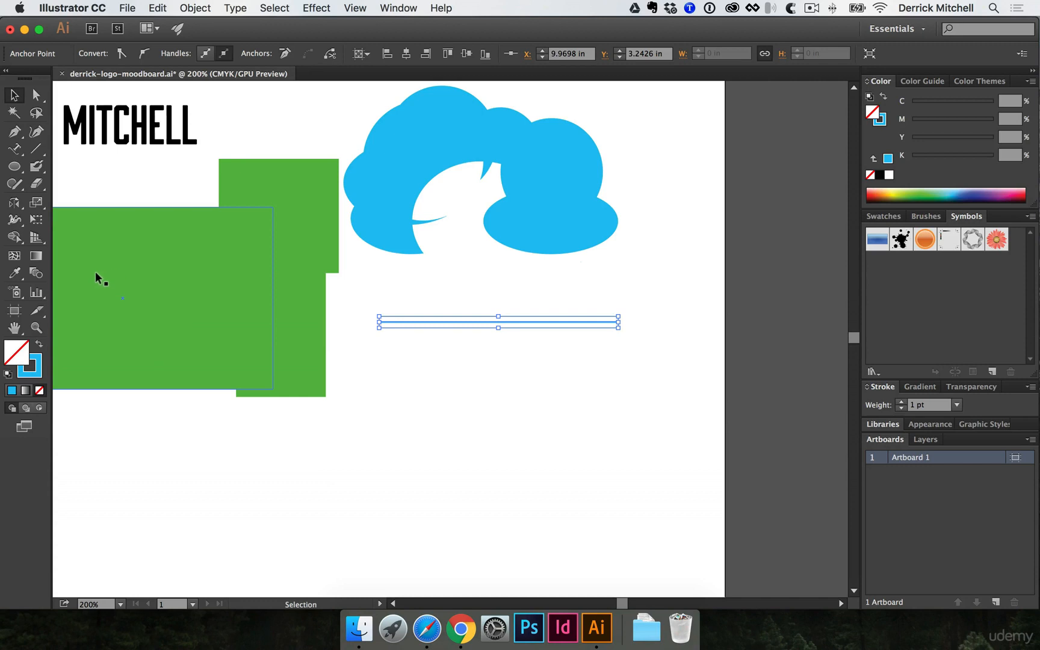
- Widen the line near its left and right ends into two bulging lobes, about 30.9 pt
key("shift+w")
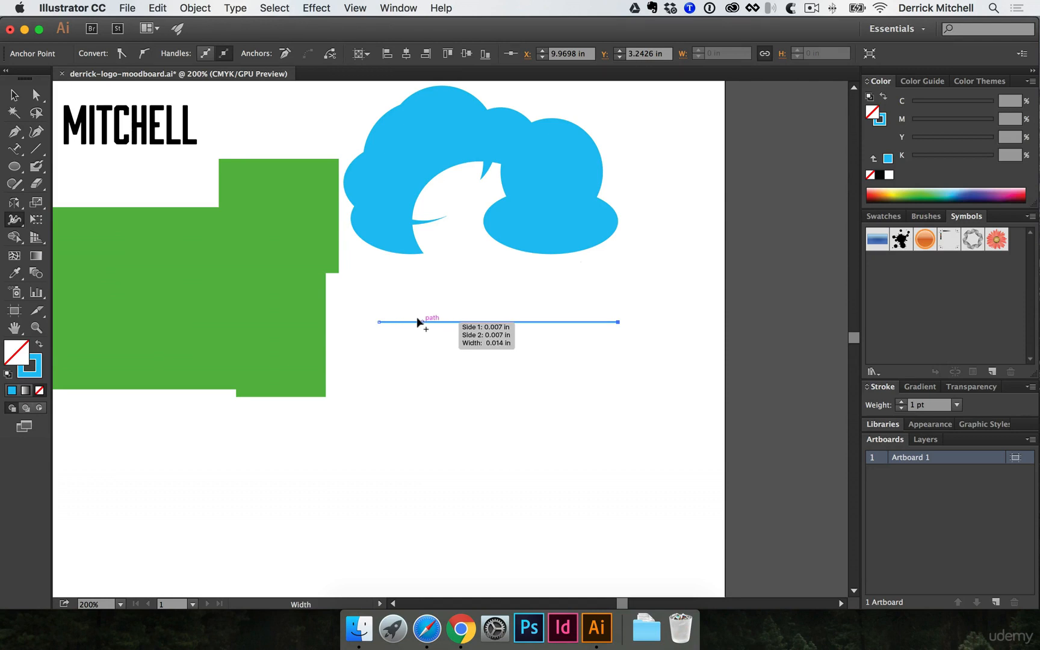
left_click_drag(426, 322, 510, 297)
left_click_drag(557, 322, 562, 307)
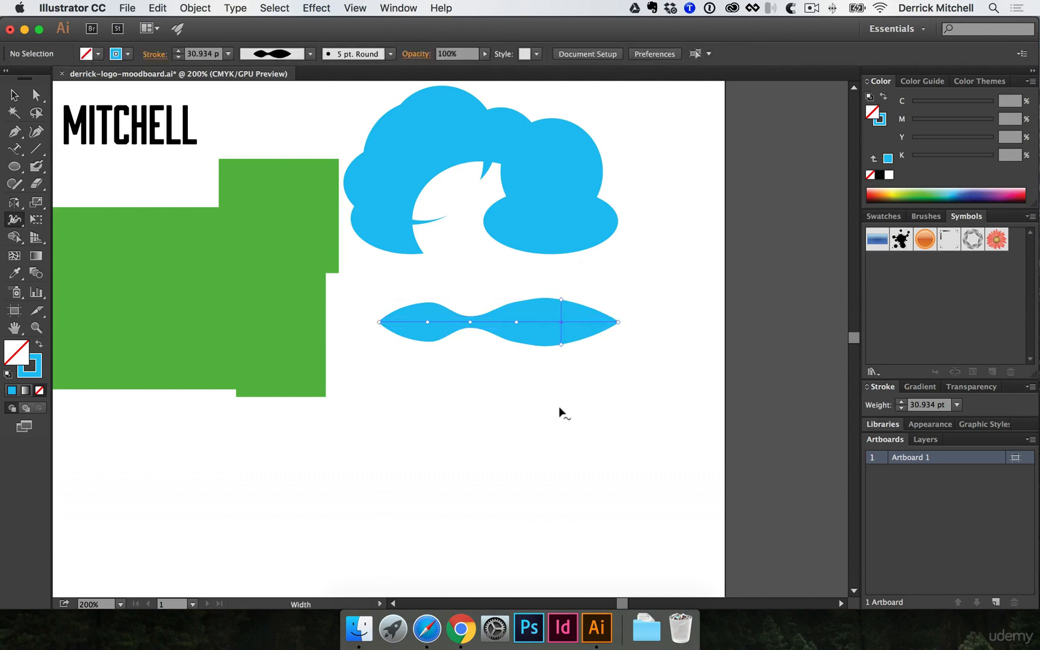
key("v")
left_click_drag(385, 296, 454, 342)
scroll(484, 332, "down", 3)
scroll(485, 332, "left", 1)
left_click(488, 332)
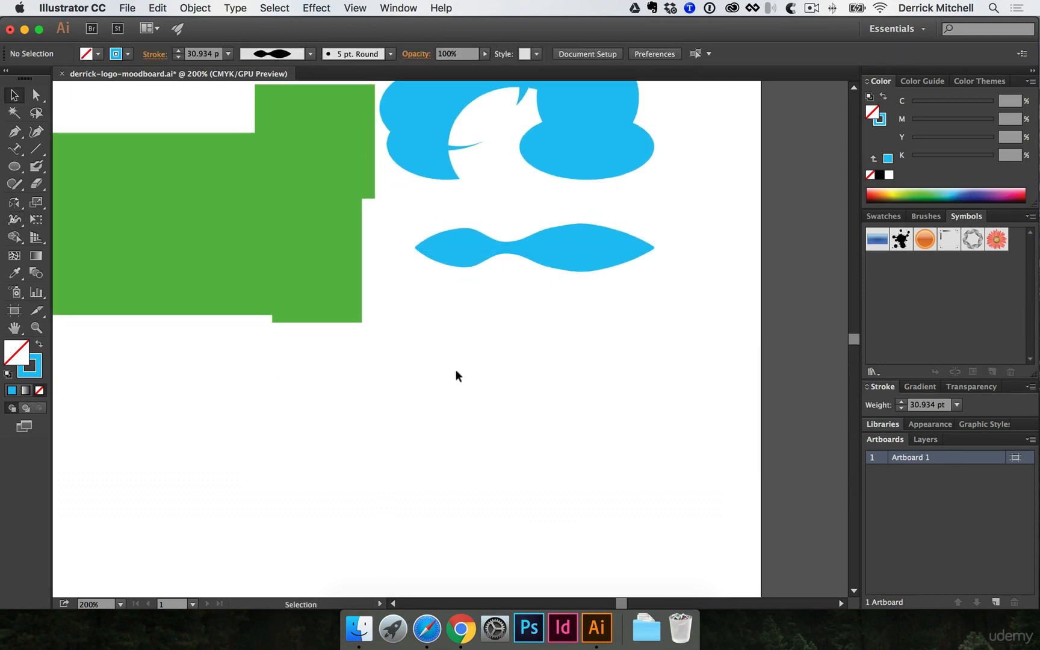
- Draw a vertical line below the wavy shape and widen its bottom into a taper
key("p")
left_click(437, 327)
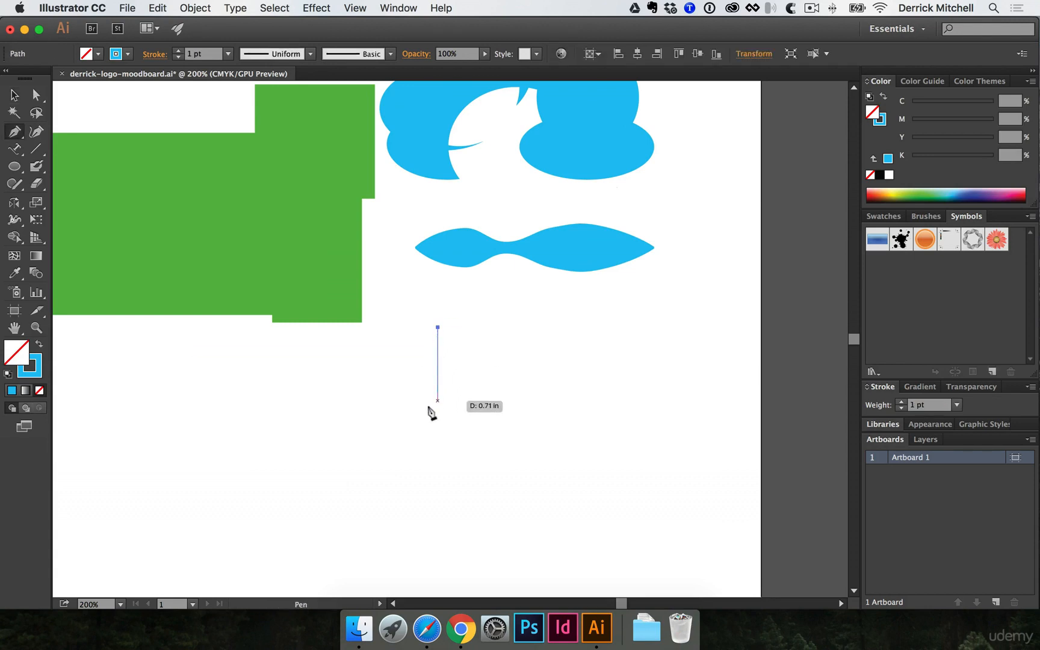
left_click(437, 427, "shift")
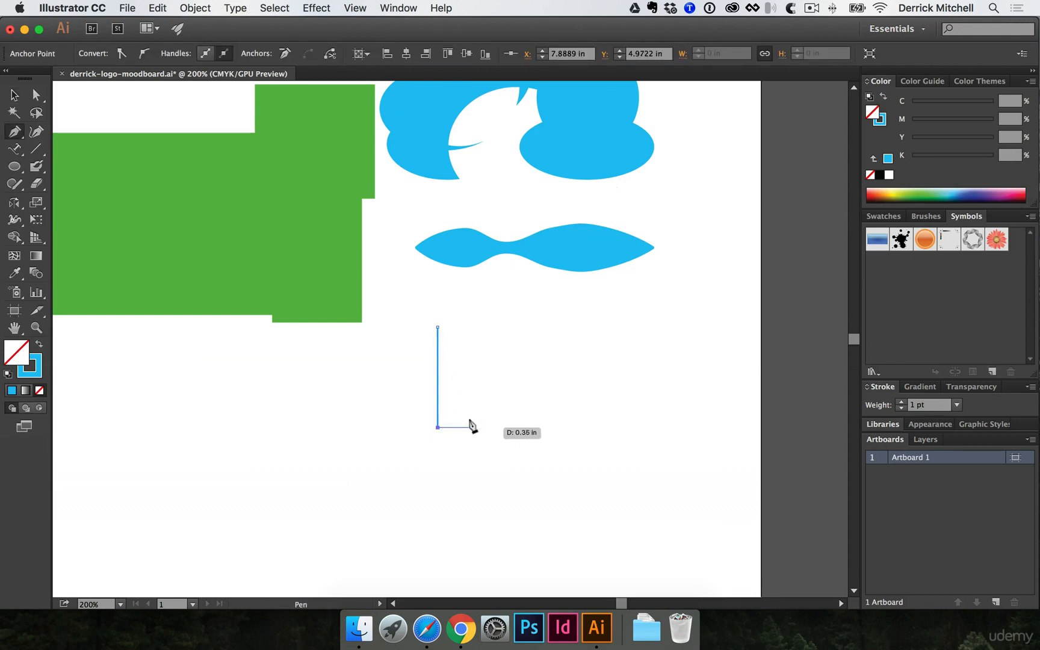
key("shift+w")
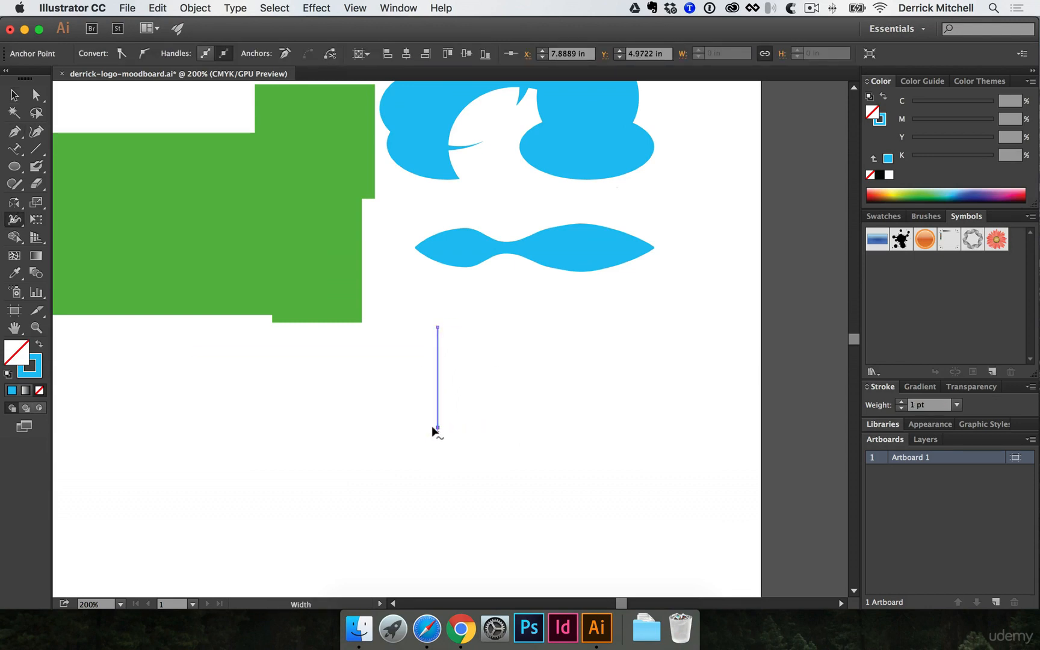
left_click_drag(437, 427, 475, 431)
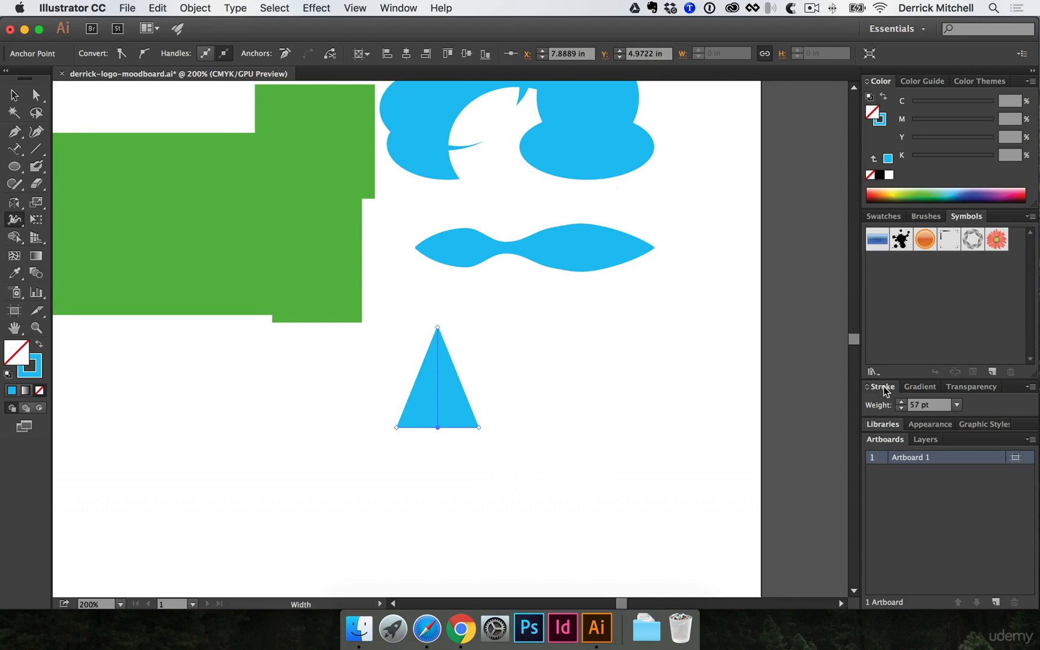
- Give the tapered stroke a round cap so it becomes a teardrop
left_click(1029, 391)
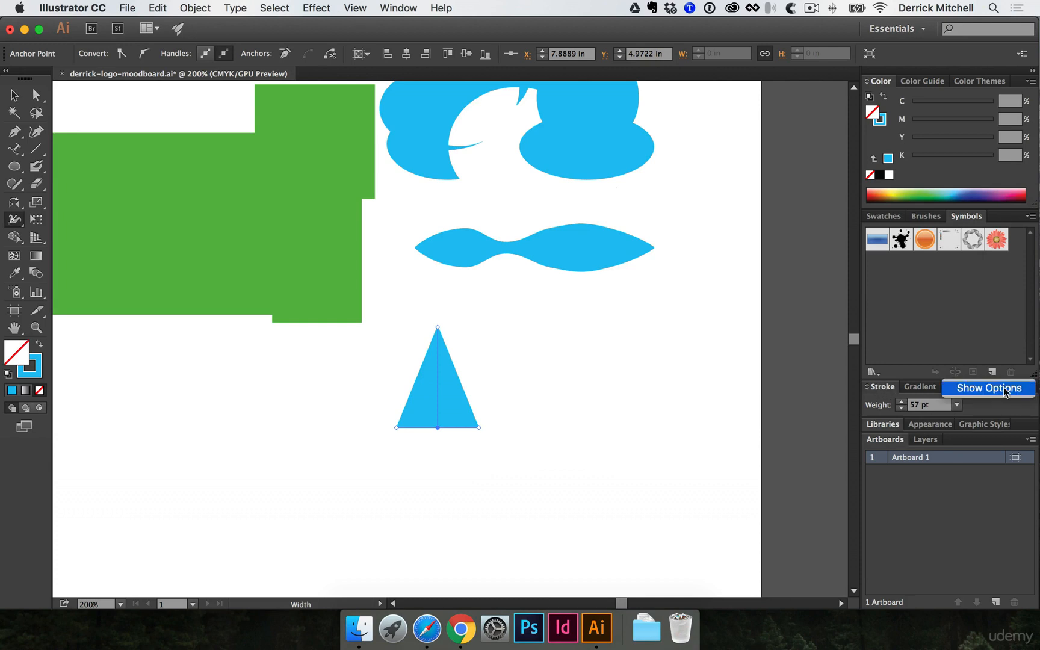
left_click(1007, 394)
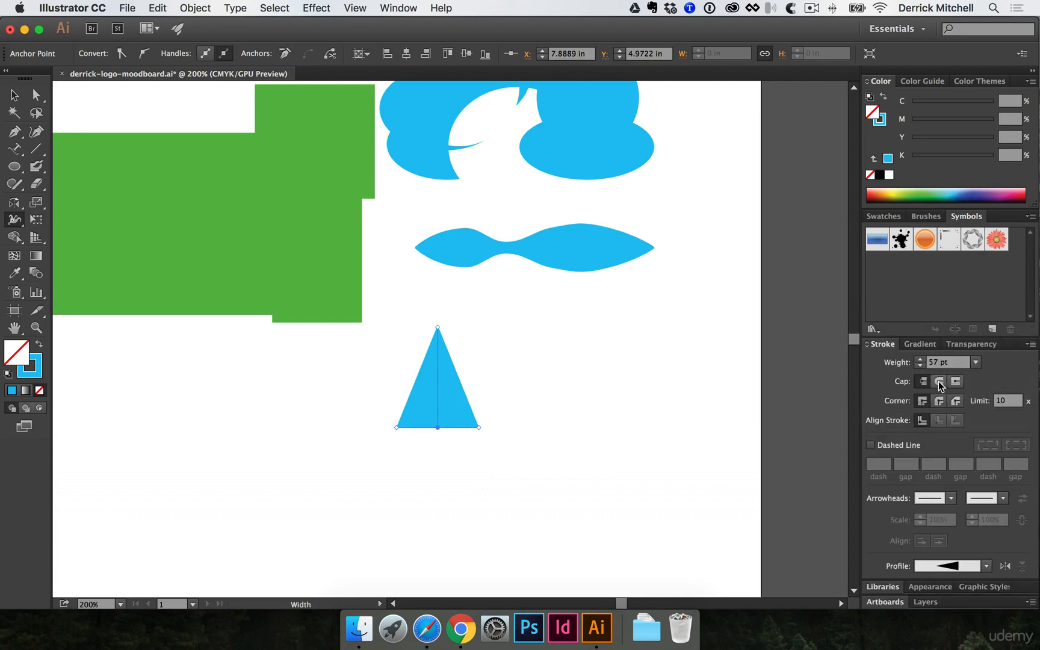
left_click(939, 381)
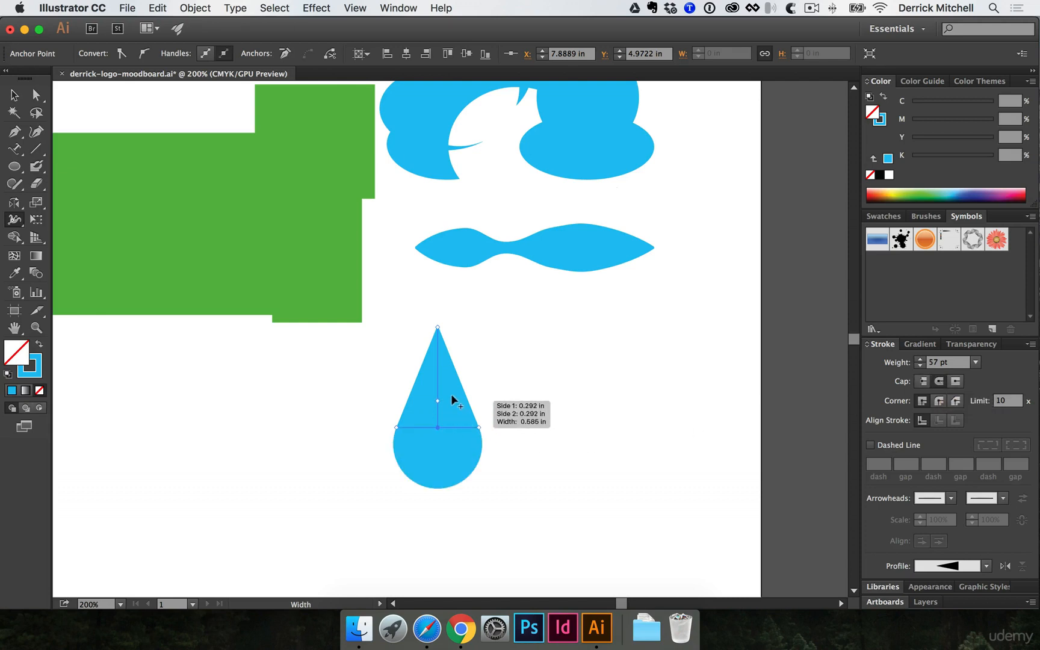
- Nudge the teardrop slightly to the left
key("v")
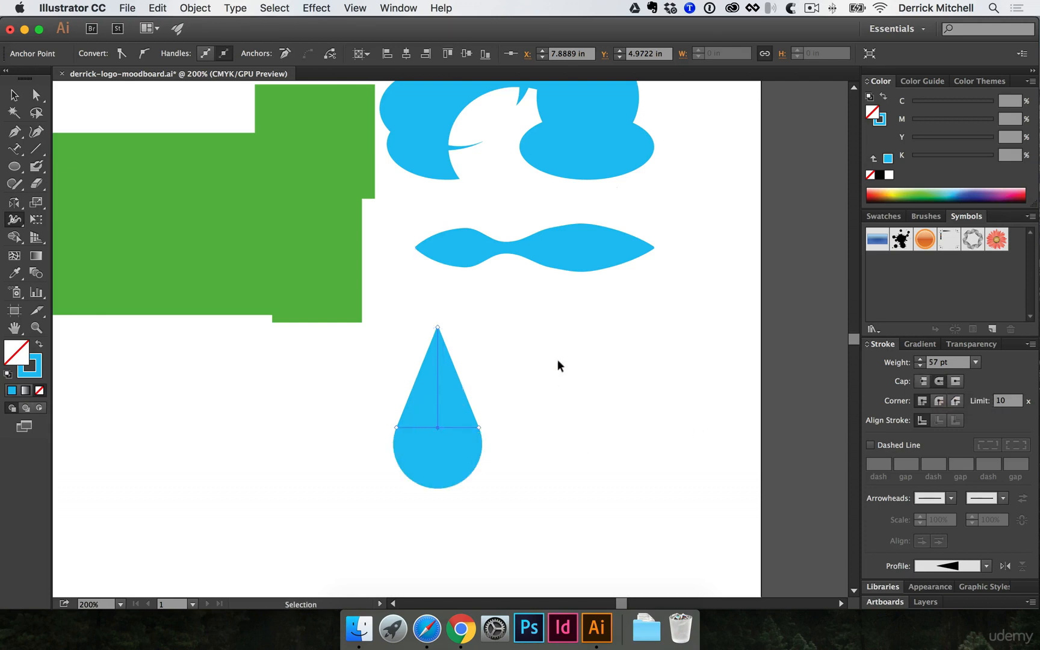
left_click(557, 361)
left_click_drag(448, 413, 414, 413)
left_click(555, 403)
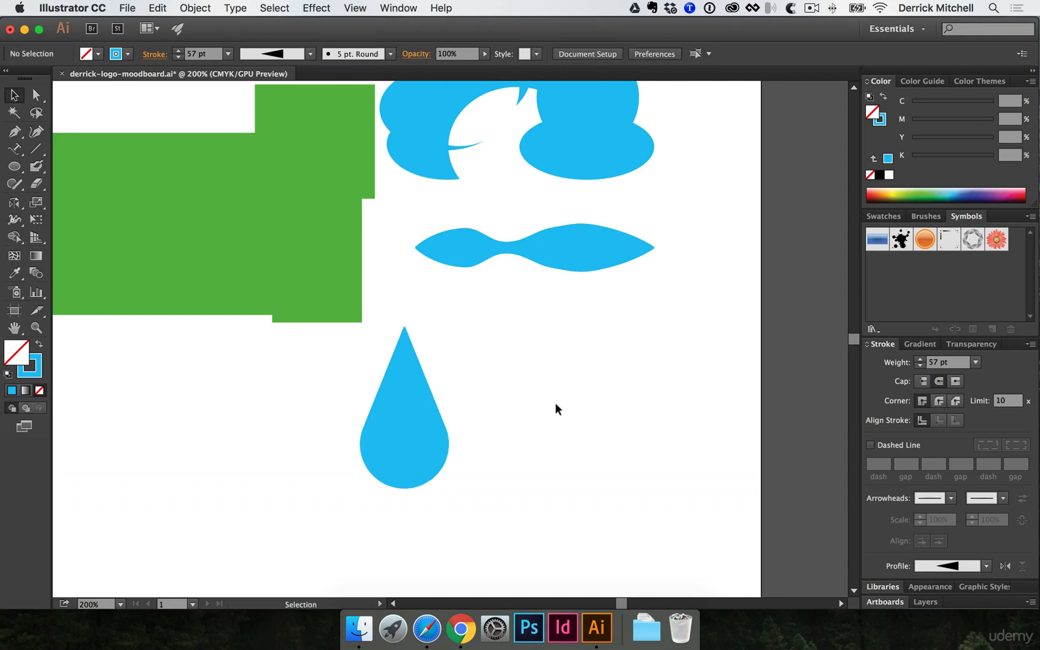
- Draw a solid blue square below the green shapes
left_click_drag(511, 331, 627, 390)
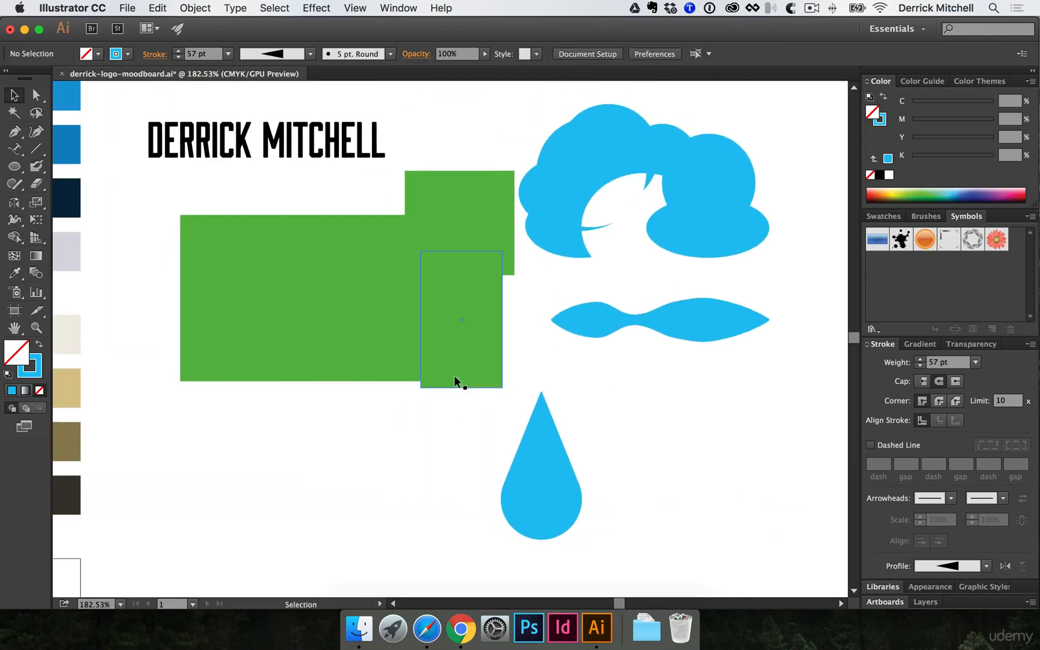
left_click_drag(244, 415, 305, 424)
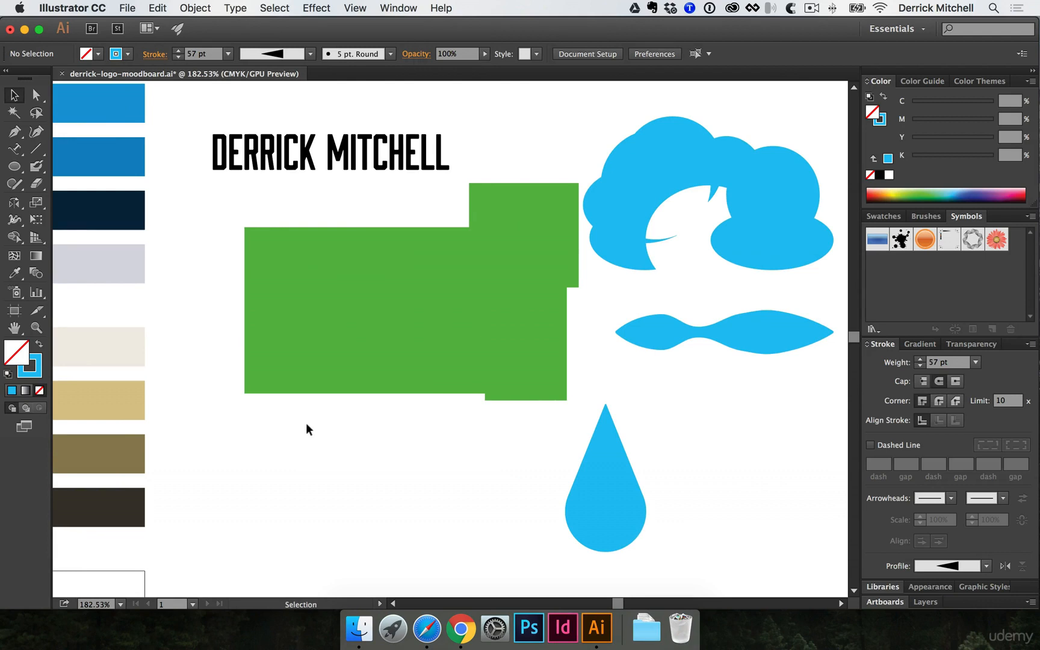
left_click(36, 274)
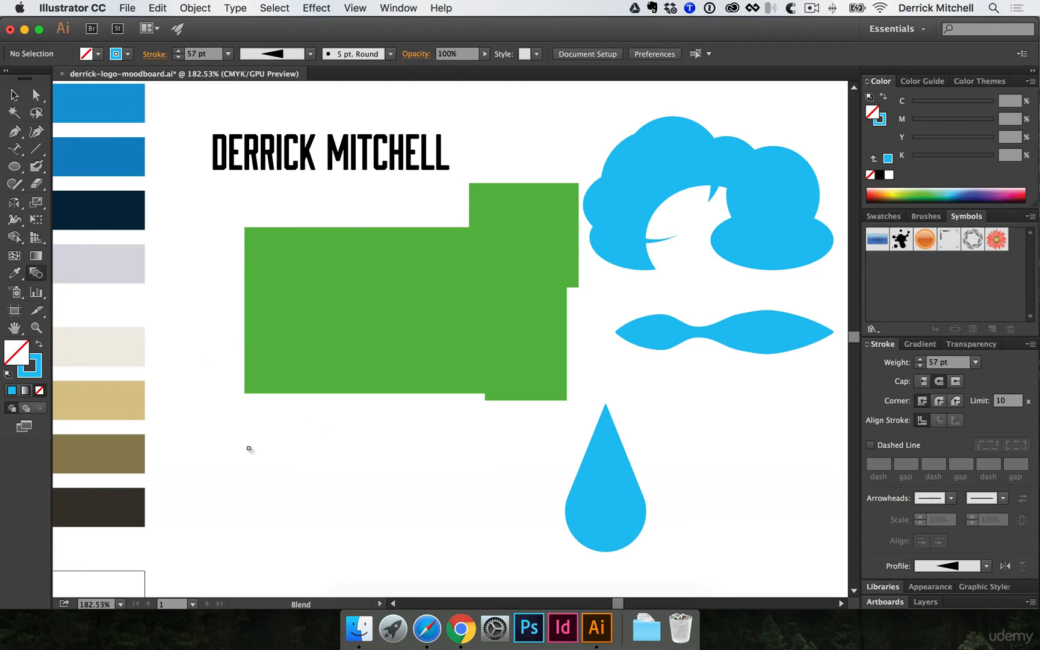
left_click_drag(250, 447, 232, 376)
key("m")
left_click_drag(164, 387, 275, 498)
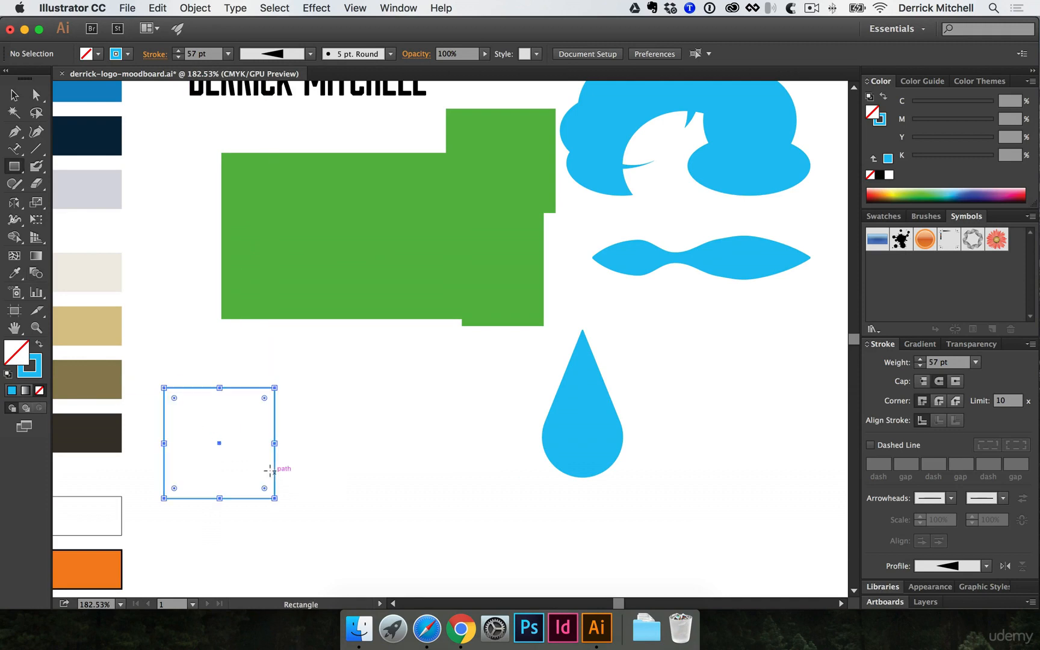
key("shift+x")
- Draw a small circle beside the teardrop and fill it green
key("space")
left_click_drag(334, 409, 292, 349)
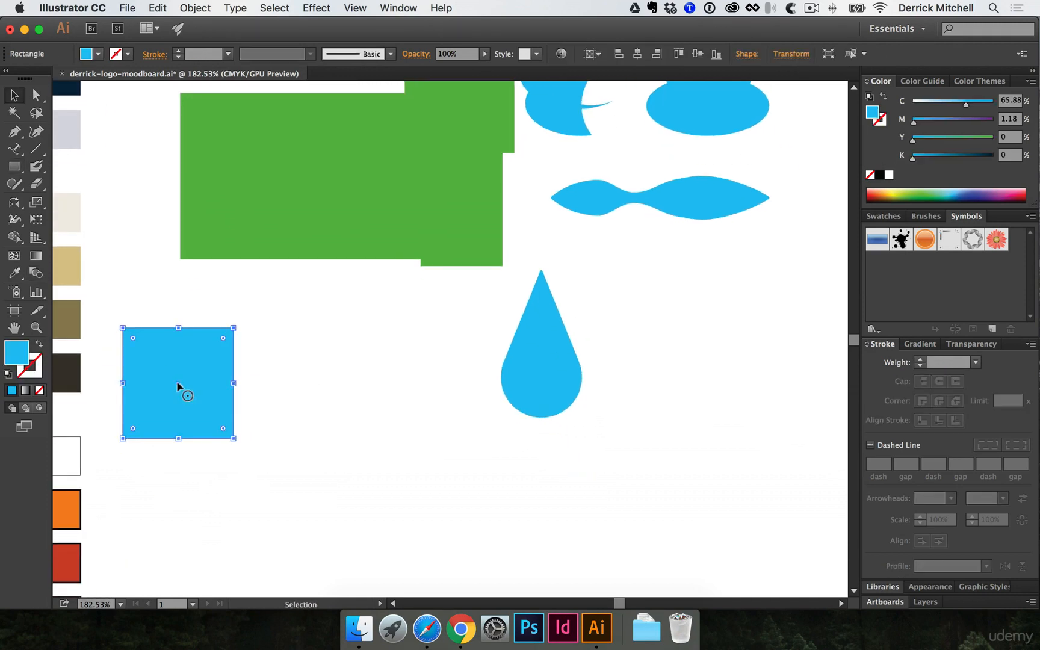
left_click_drag(181, 390, 435, 392)
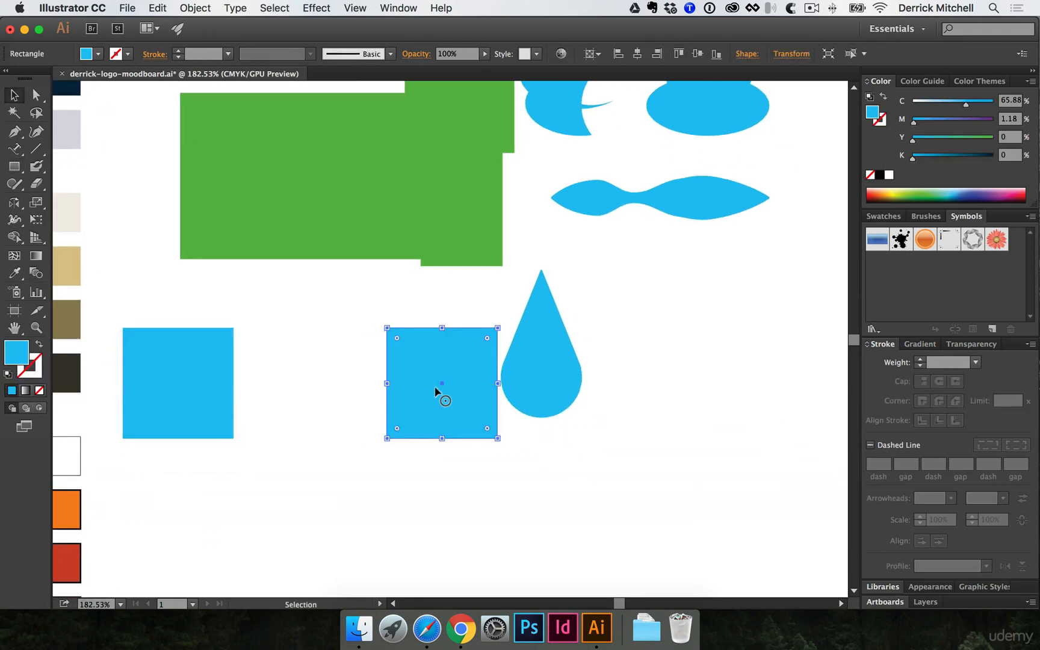
key("Delete")
key("l")
mouse_move(410, 372)
left_mouse_down()
mouse_move(460, 390)
mouse_move(414, 384)
mouse_move(426, 387)
left_mouse_up()
key("v")
left_click(905, 191)
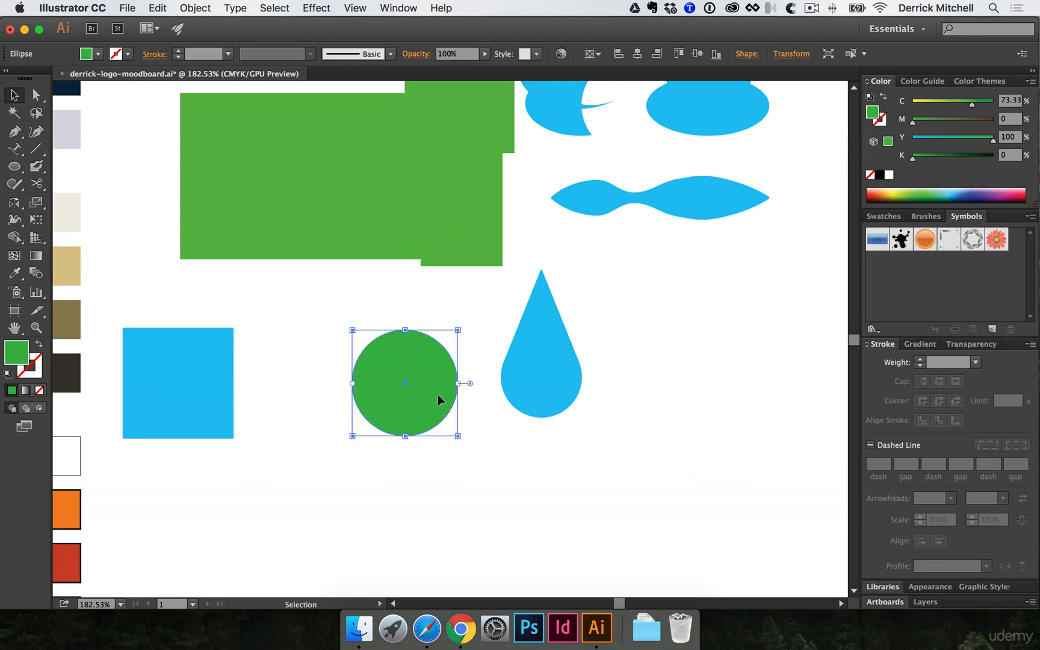
- Blend the blue square into the green circle
left_click(36, 273)
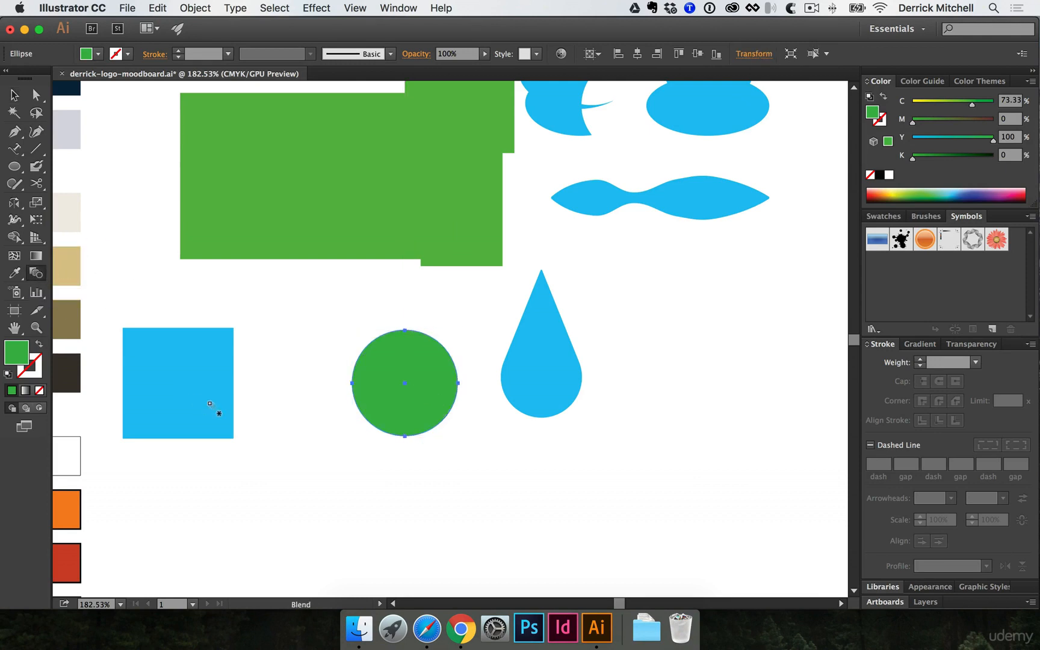
left_click(176, 381)
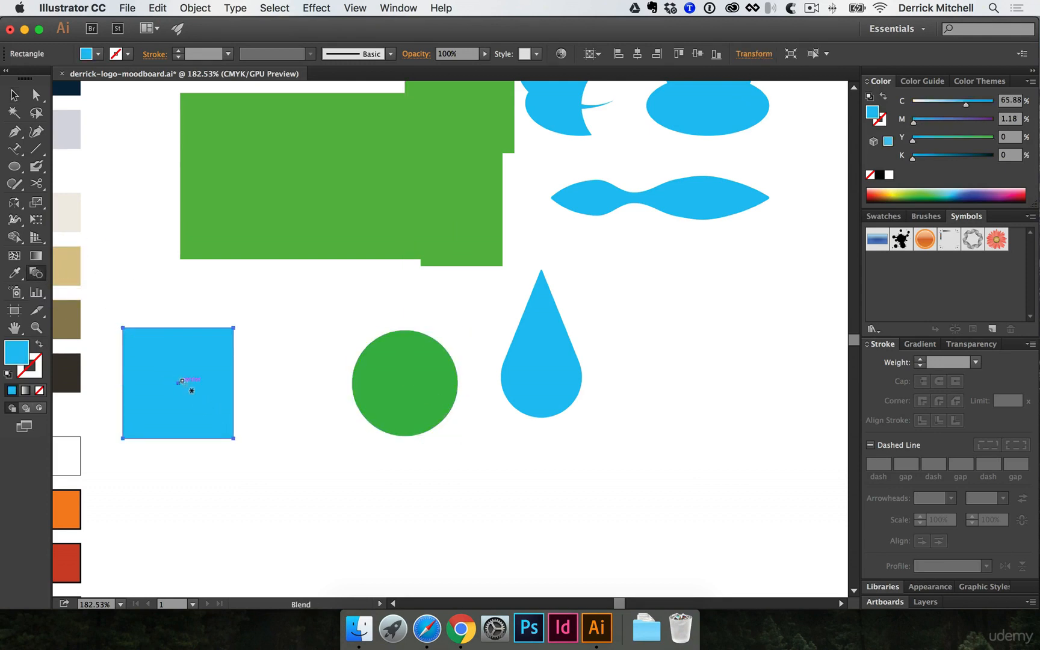
left_click(401, 380)
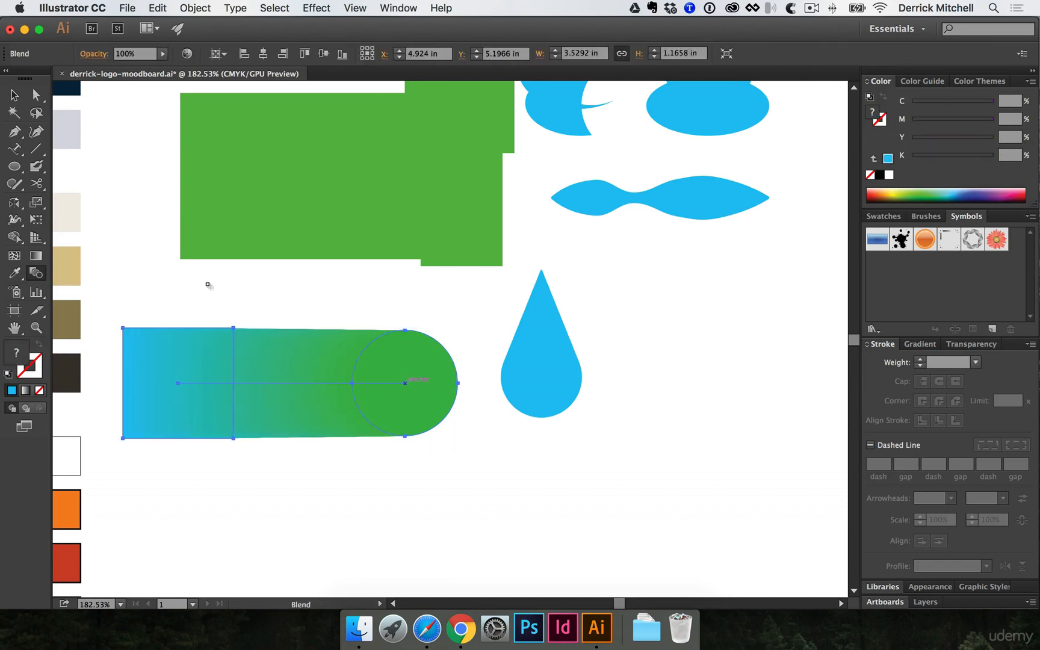
- Set the blend spacing to Specified Steps with 5 steps, previewing before confirming
key("Return")
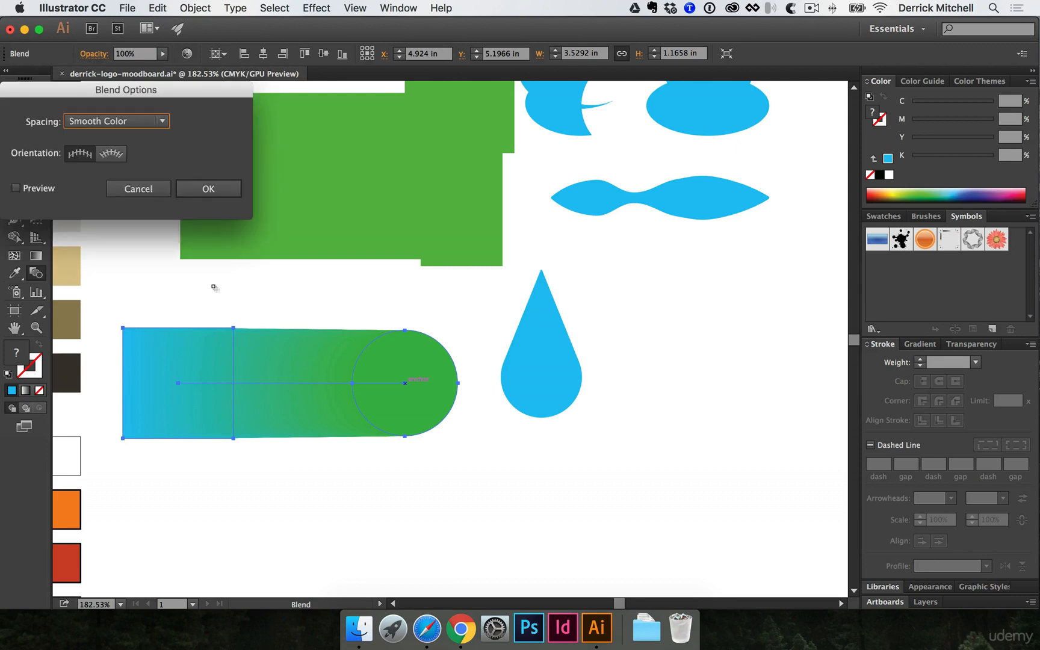
left_click(106, 123)
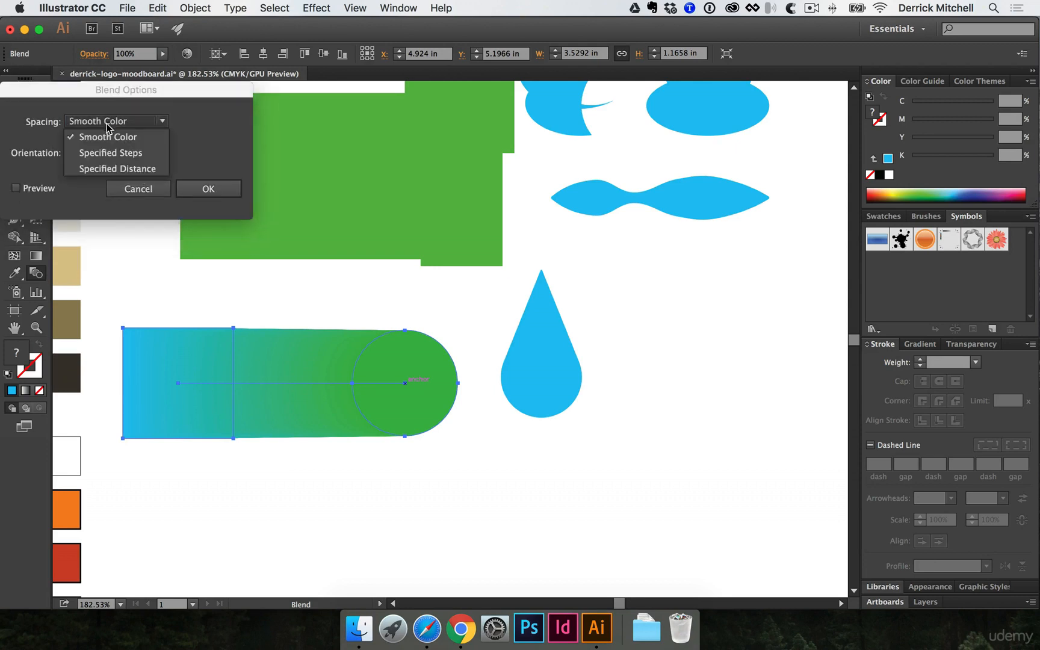
left_click(102, 154)
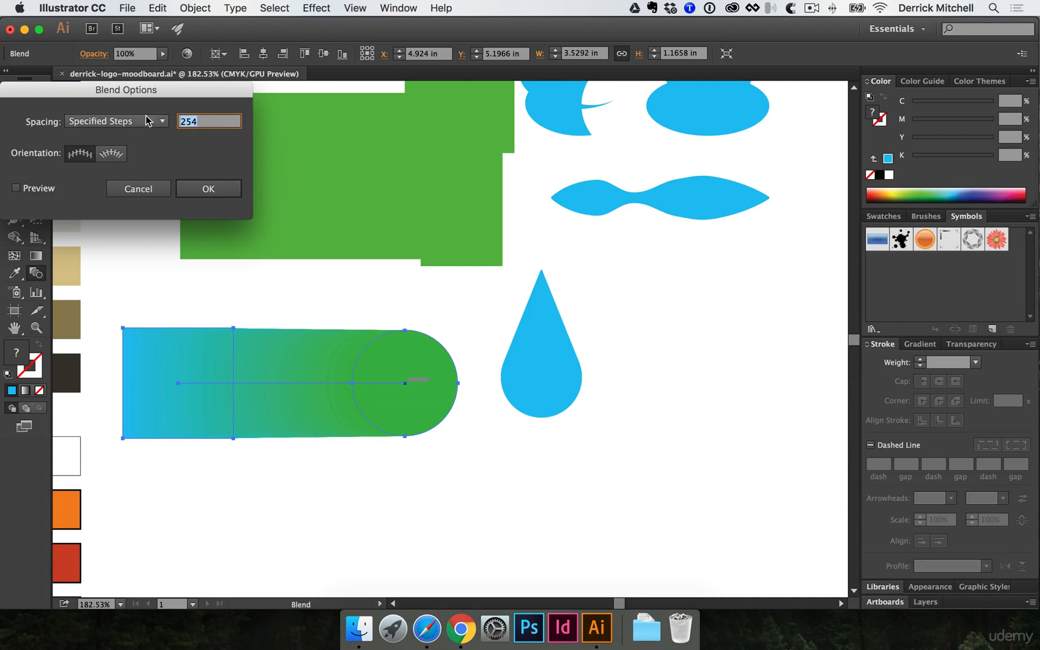
type("5")
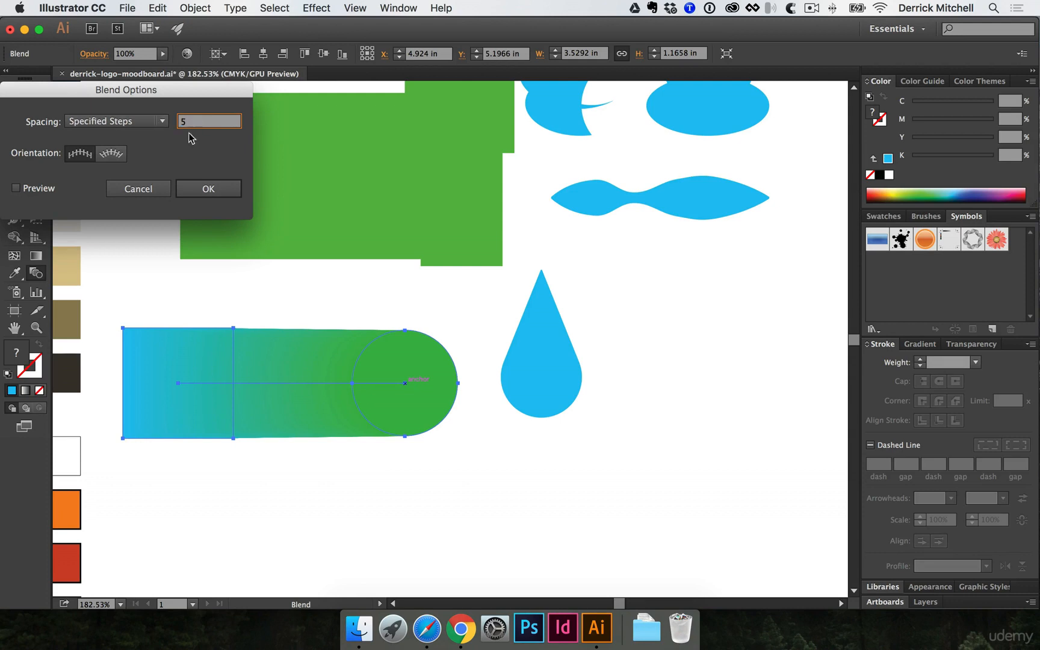
left_click(37, 188)
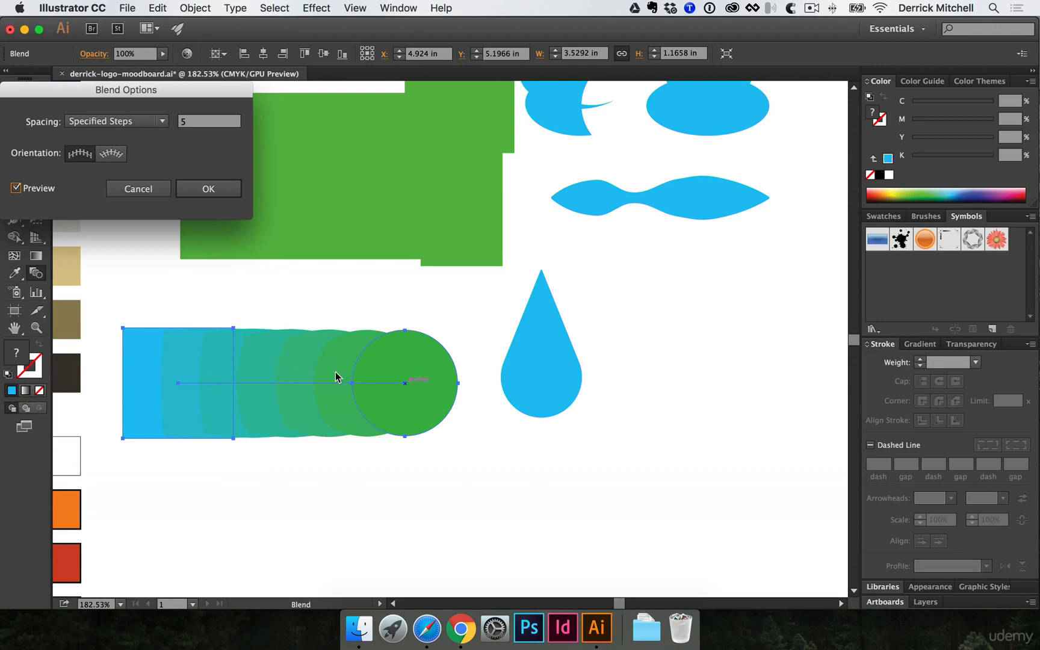
left_click(187, 189)
- Deselect the blend and zoom out to show the whole artboard
left_click(303, 263)
left_click(307, 262, "alt+super")
left_click_drag(369, 252, 258, 278)
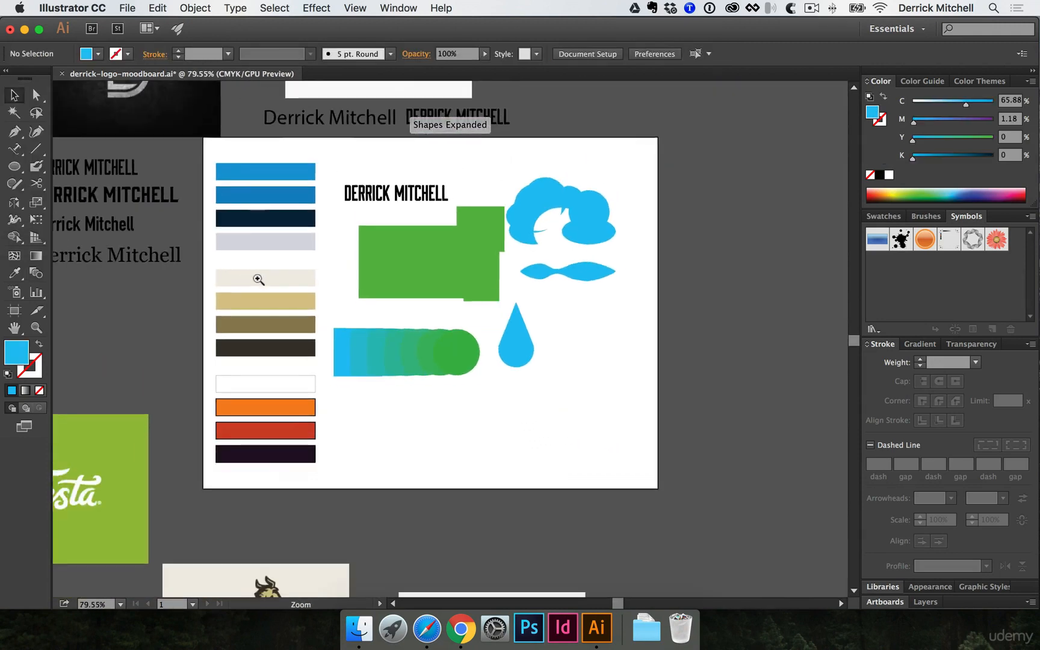
left_click(442, 306, "super")
left_click_drag(522, 321, 415, 361)
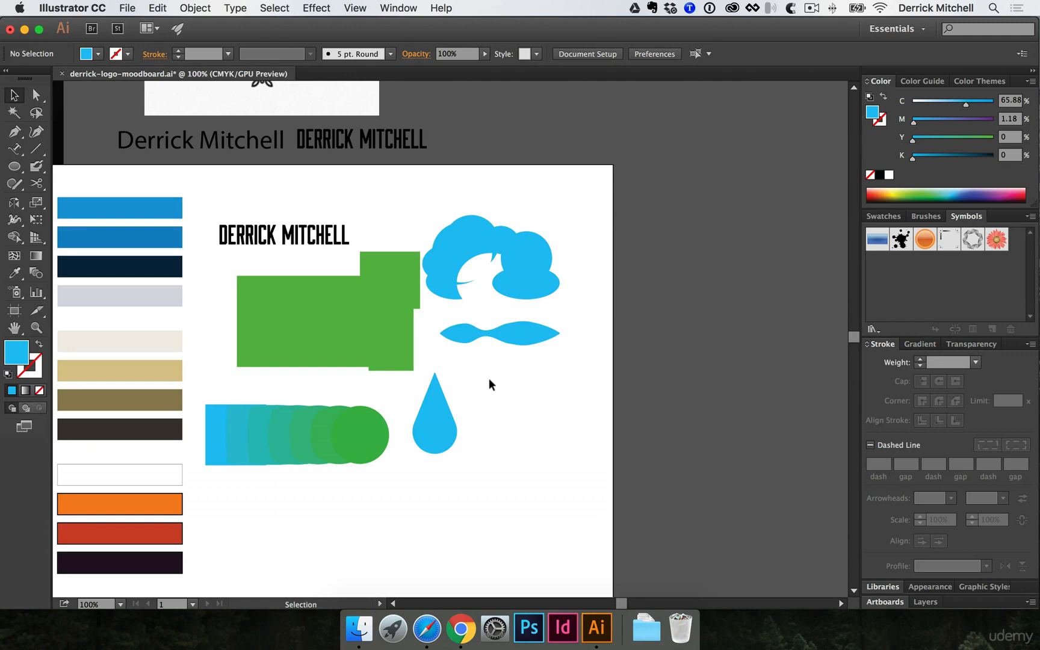
key("super")
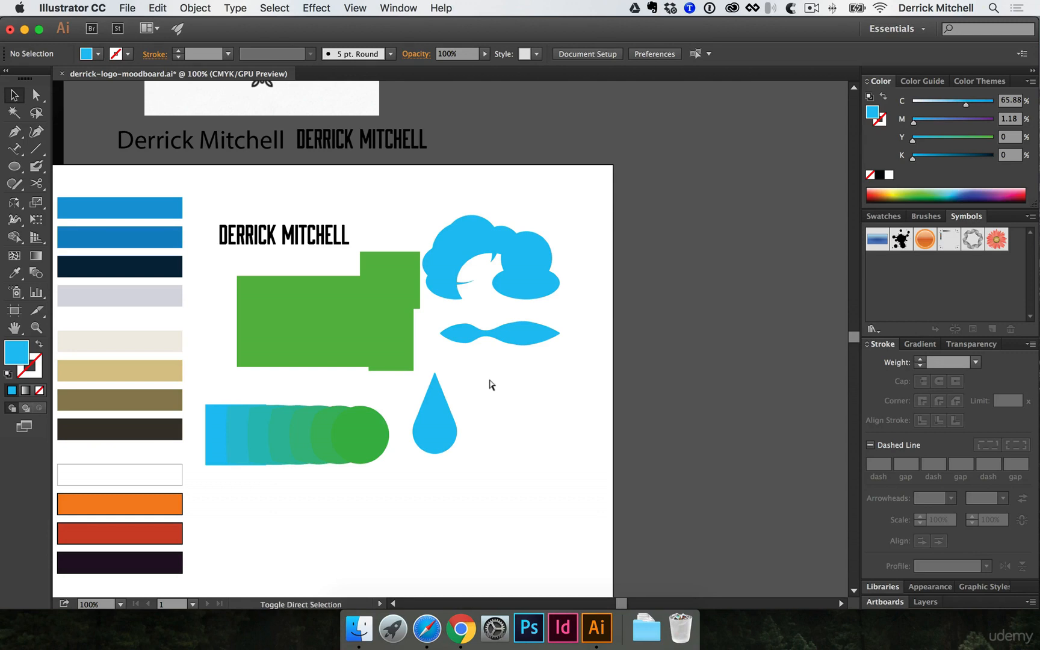